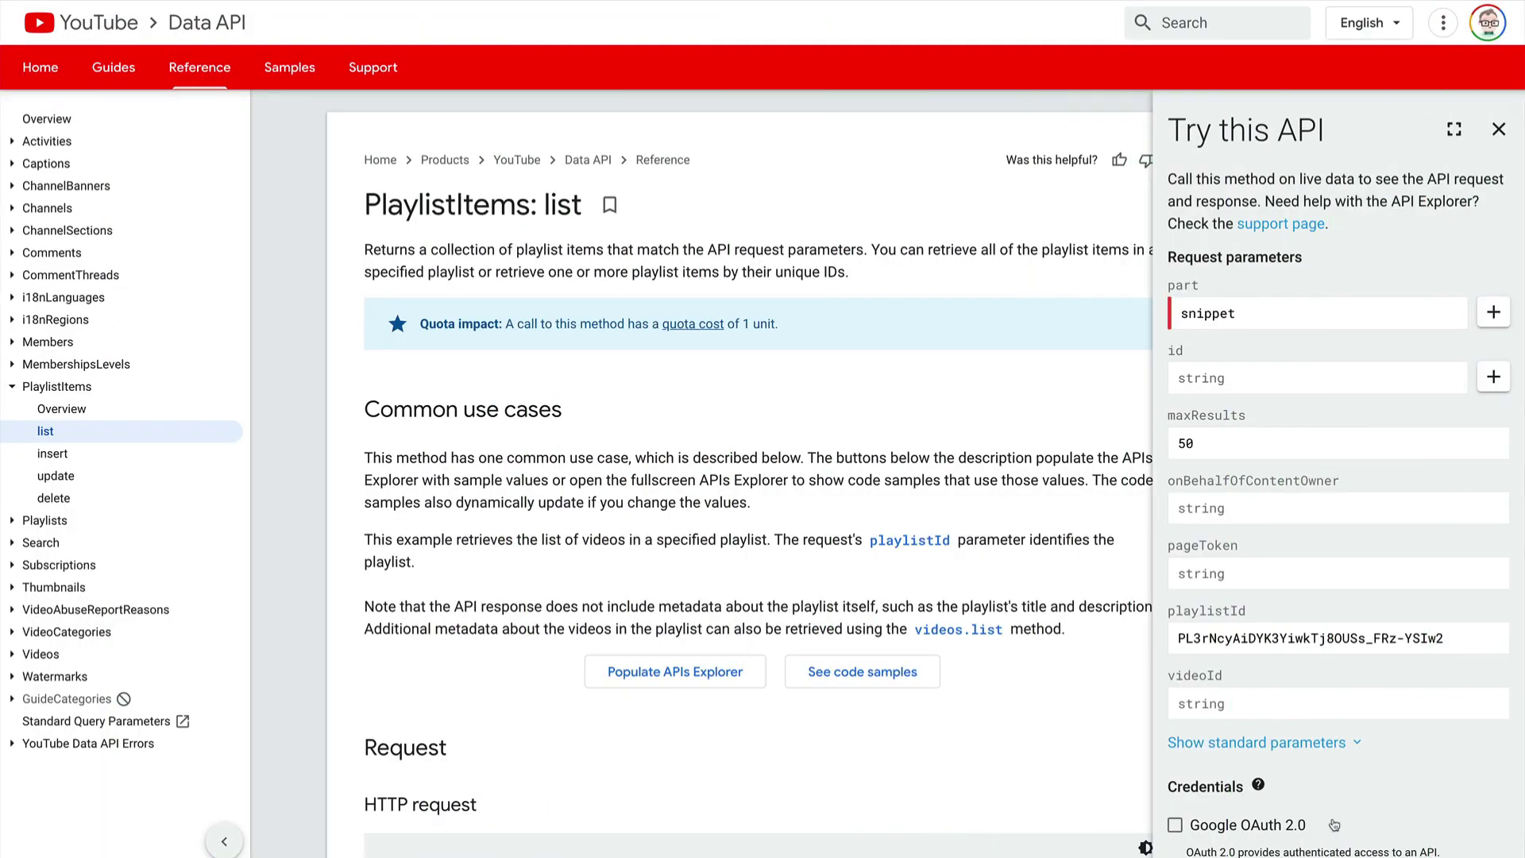
Scroll through the YouTube playlistItems HTTP request and its Parameters table.
{"action": "scroll", "coordinate": [1101, 751], "scroll_direction": "down", "scroll_amount": 2}
{"action": "scroll", "coordinate": [1102, 751], "scroll_direction": "down", "scroll_amount": 5}
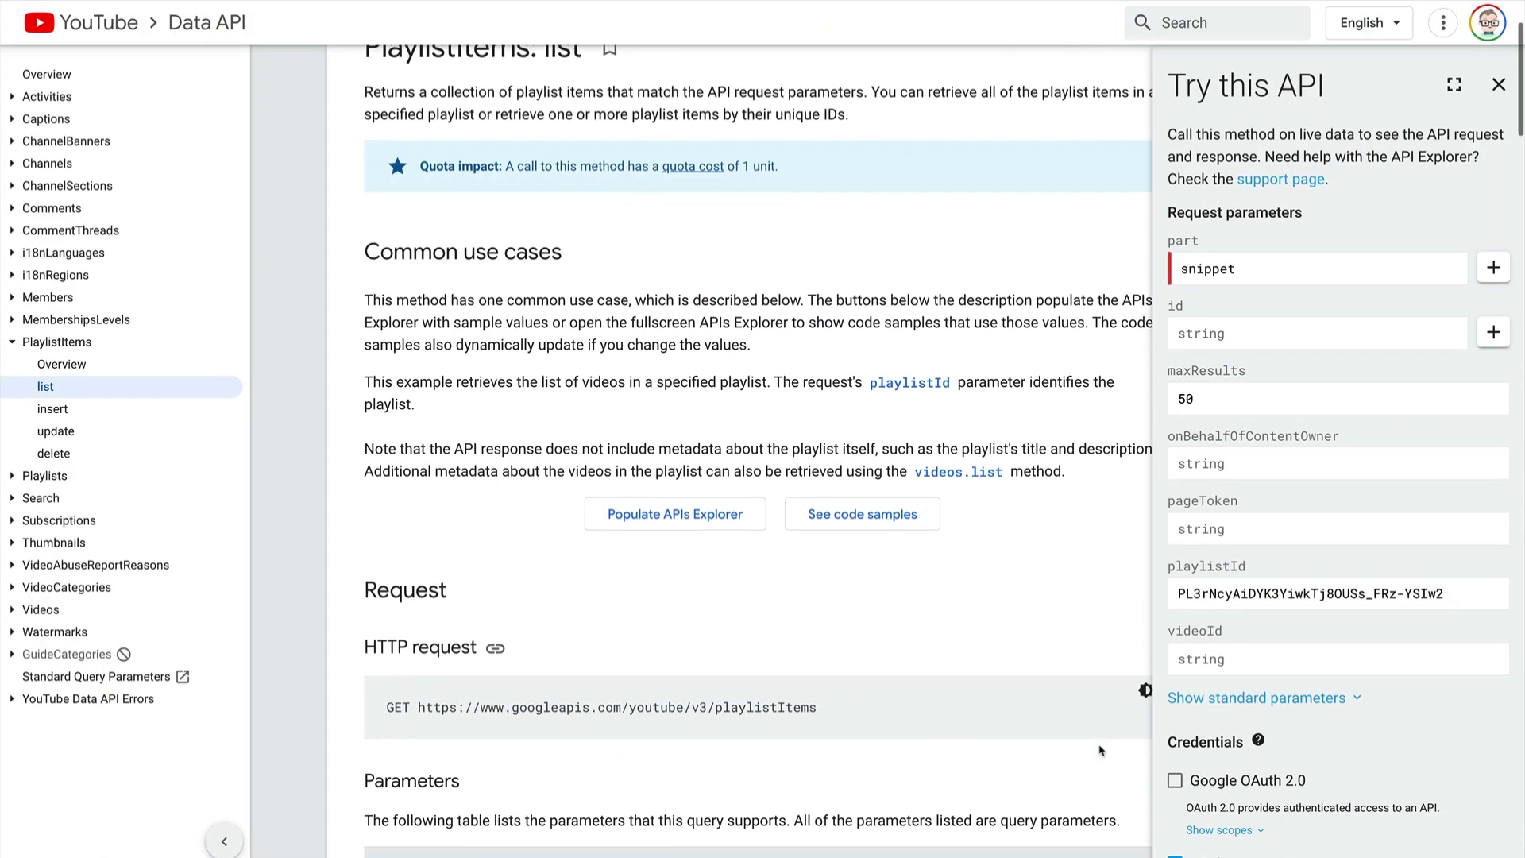
{"action": "scroll", "coordinate": [1101, 751], "scroll_direction": "down", "scroll_amount": 4}
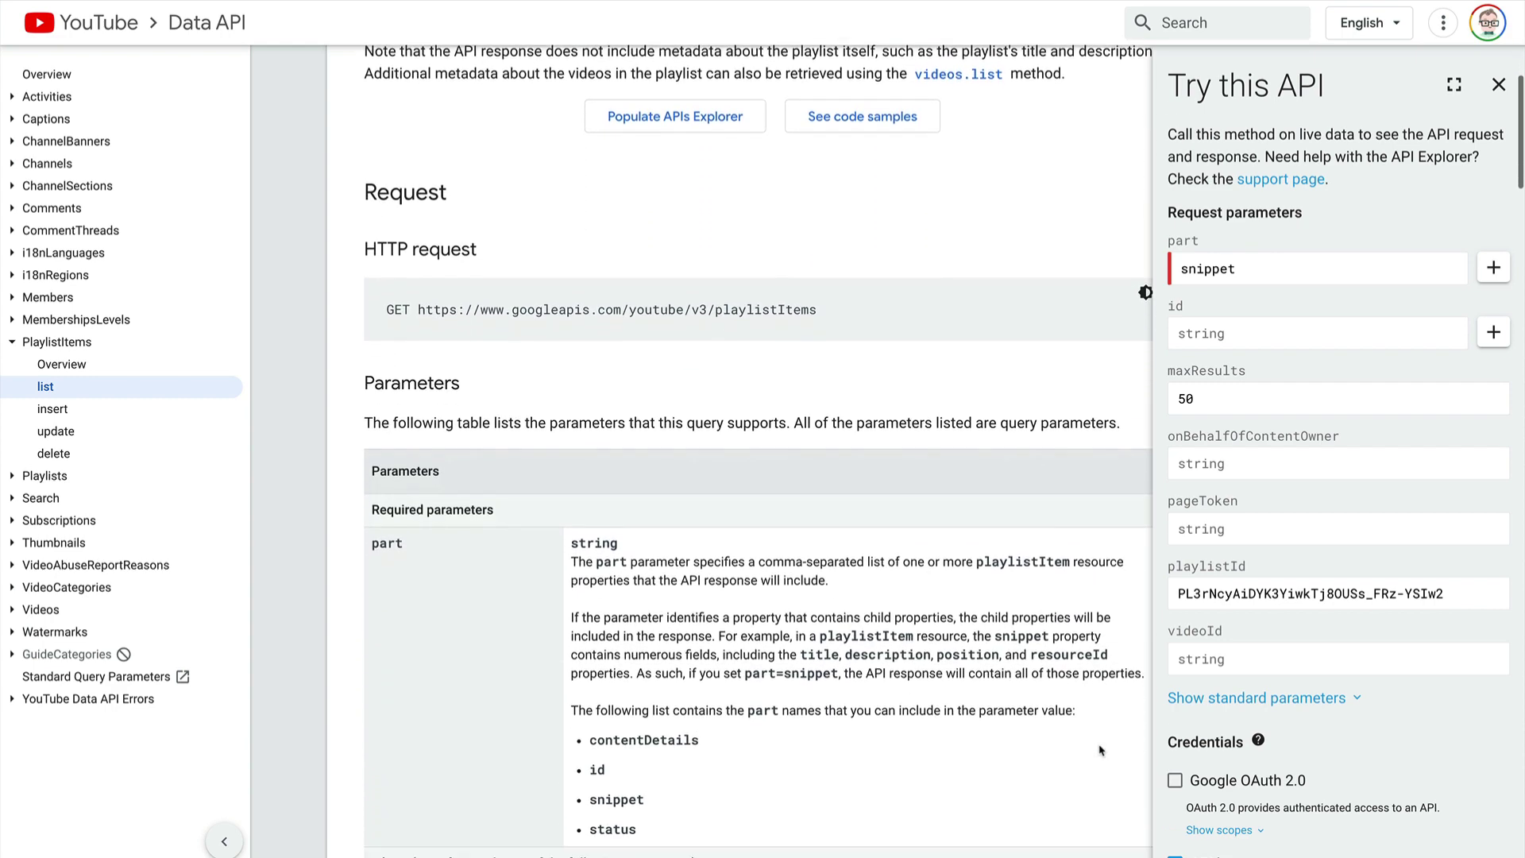
{"action": "scroll", "coordinate": [1101, 751], "scroll_direction": "down", "scroll_amount": 3}
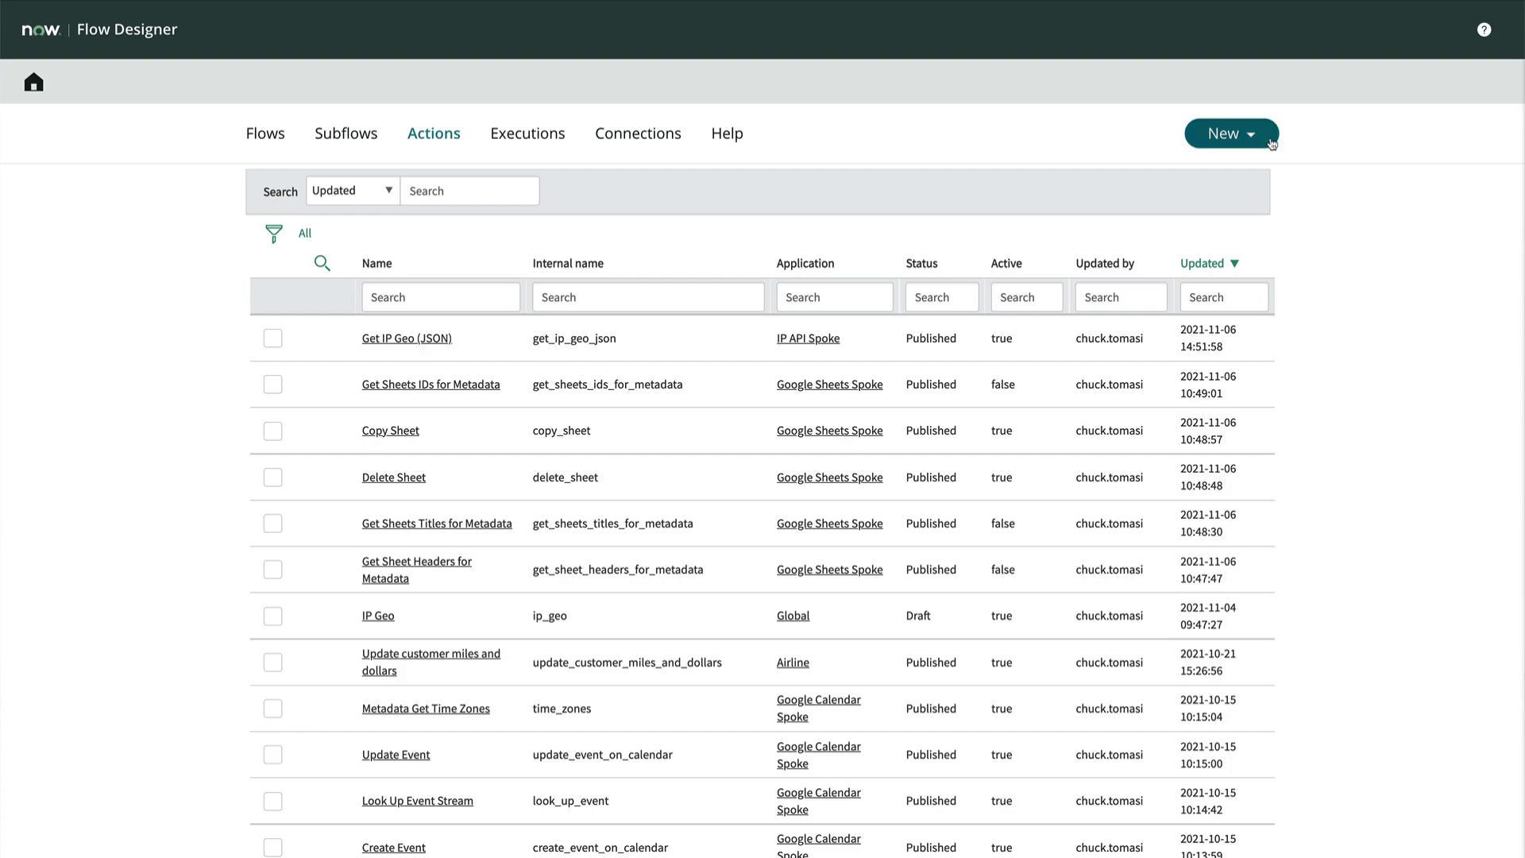
Start a new data stream action named 'Get playlist videos'.
{"action": "left_click", "coordinate": [1259, 140]}
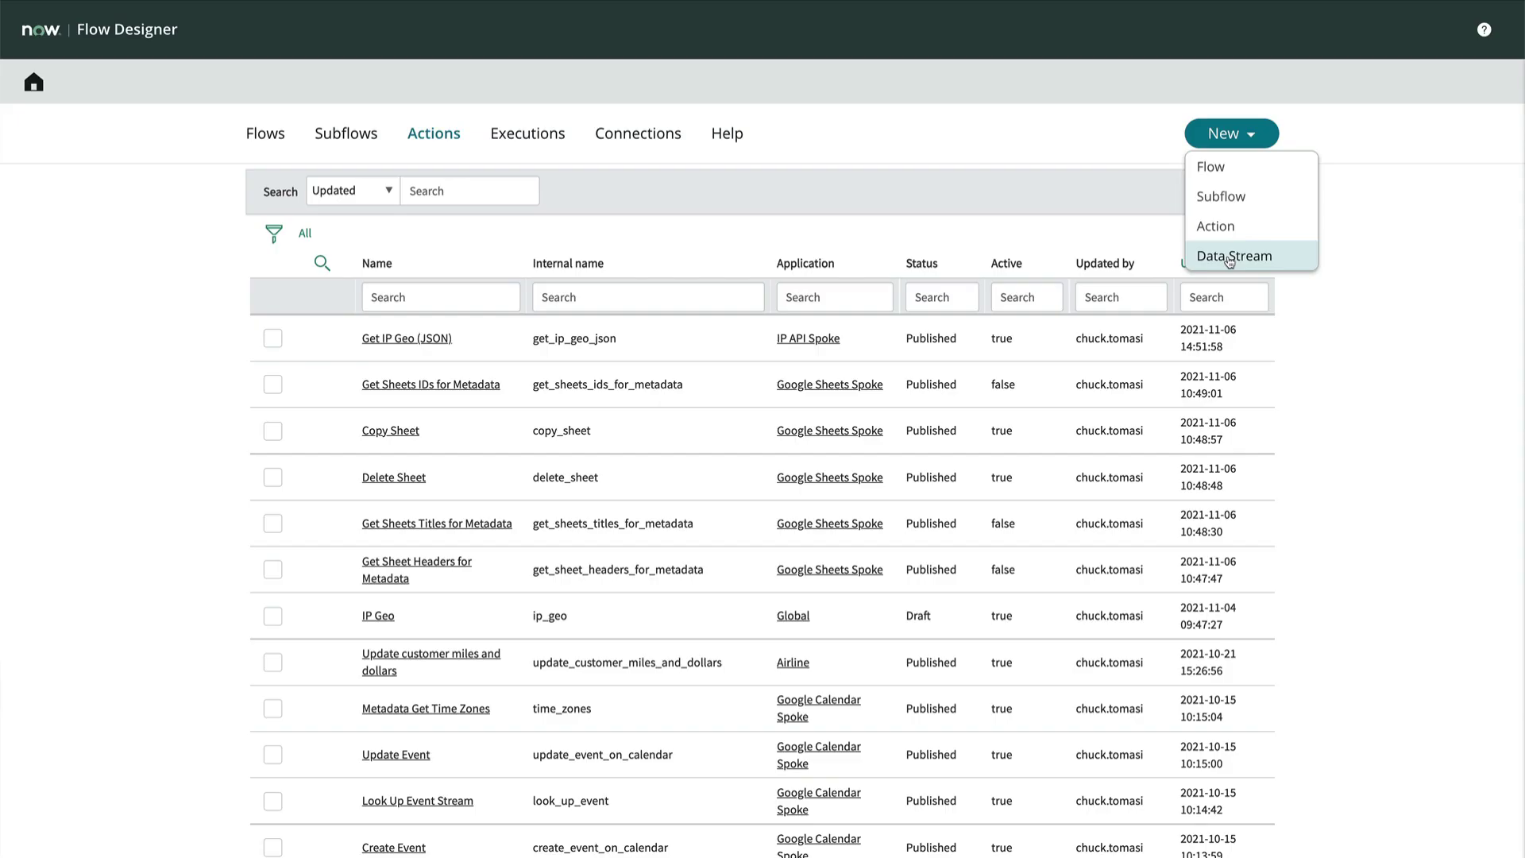
{"action": "left_click", "coordinate": [1230, 256]}
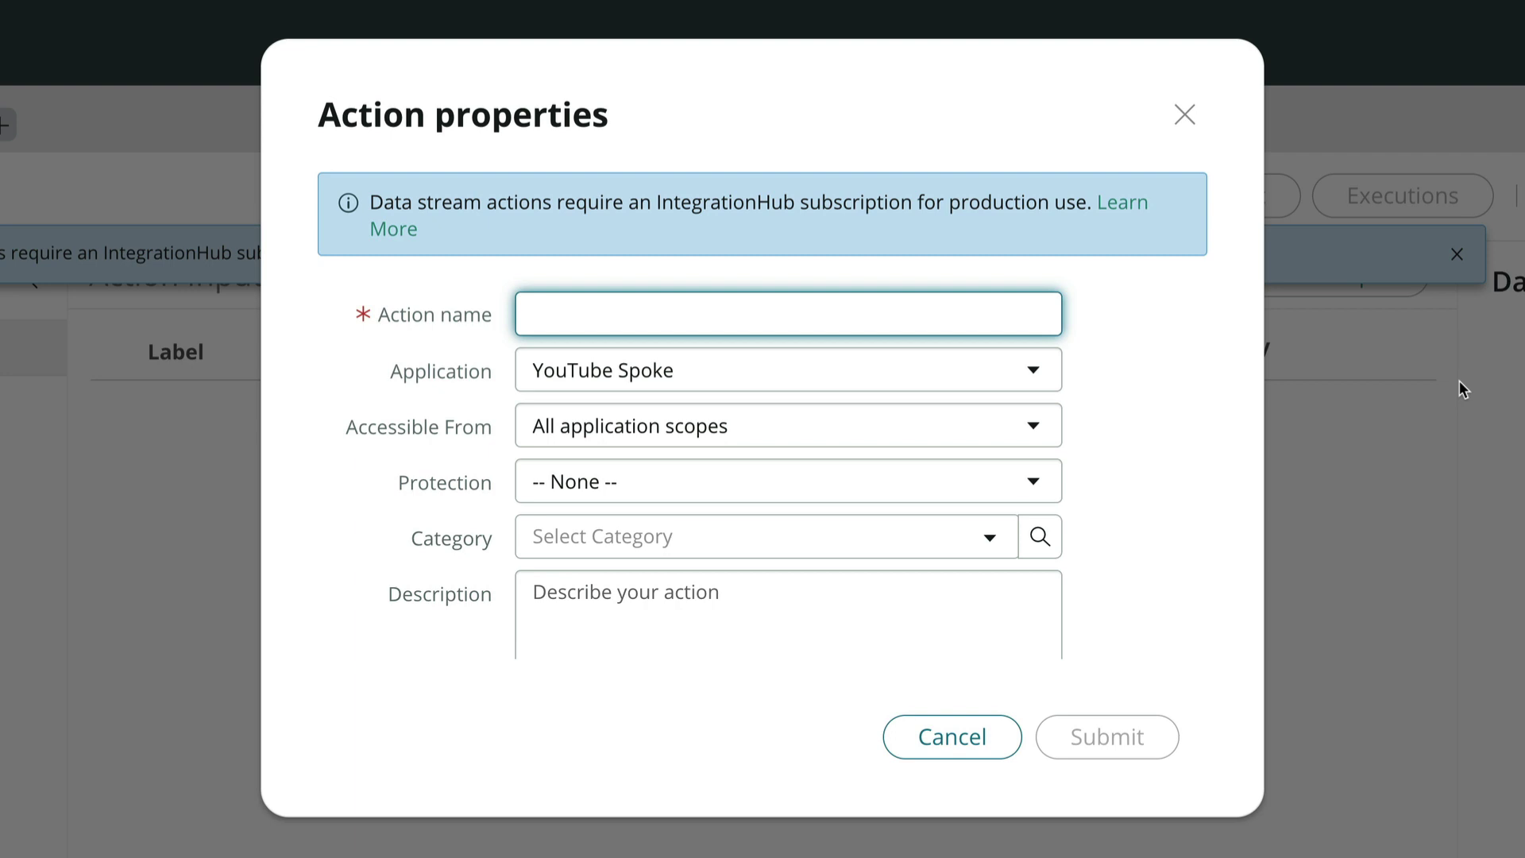
{"action": "type", "text": "Get playlist vi"}
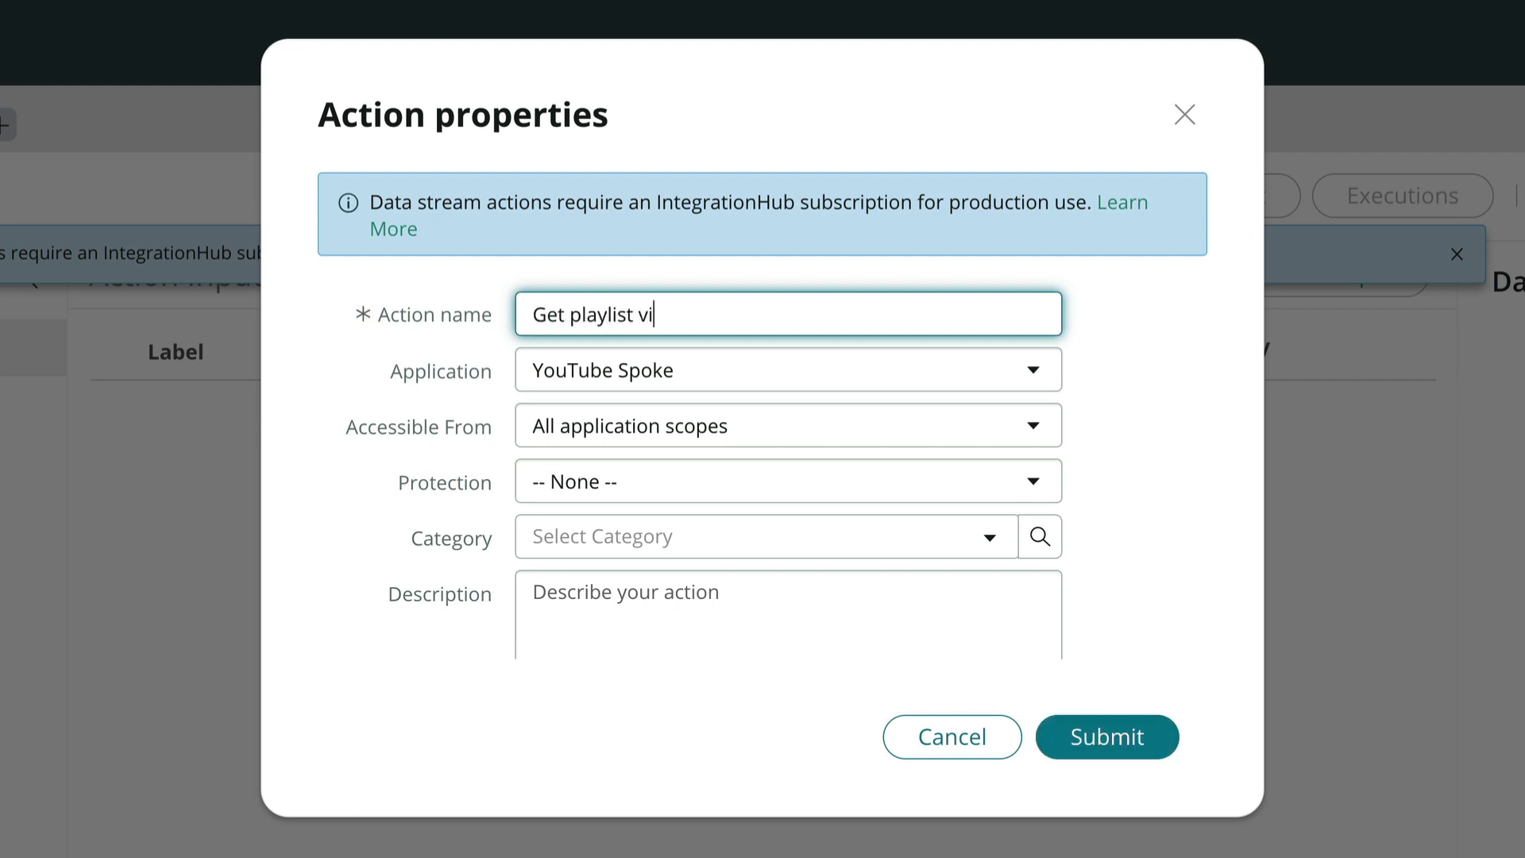
{"action": "type", "text": "deos"}
Set category Playlist, description 'Get all the videos available on a YouTube playlist.', all application scopes.
{"action": "left_click", "coordinate": [989, 537]}
{"action": "left_click", "coordinate": [725, 696]}
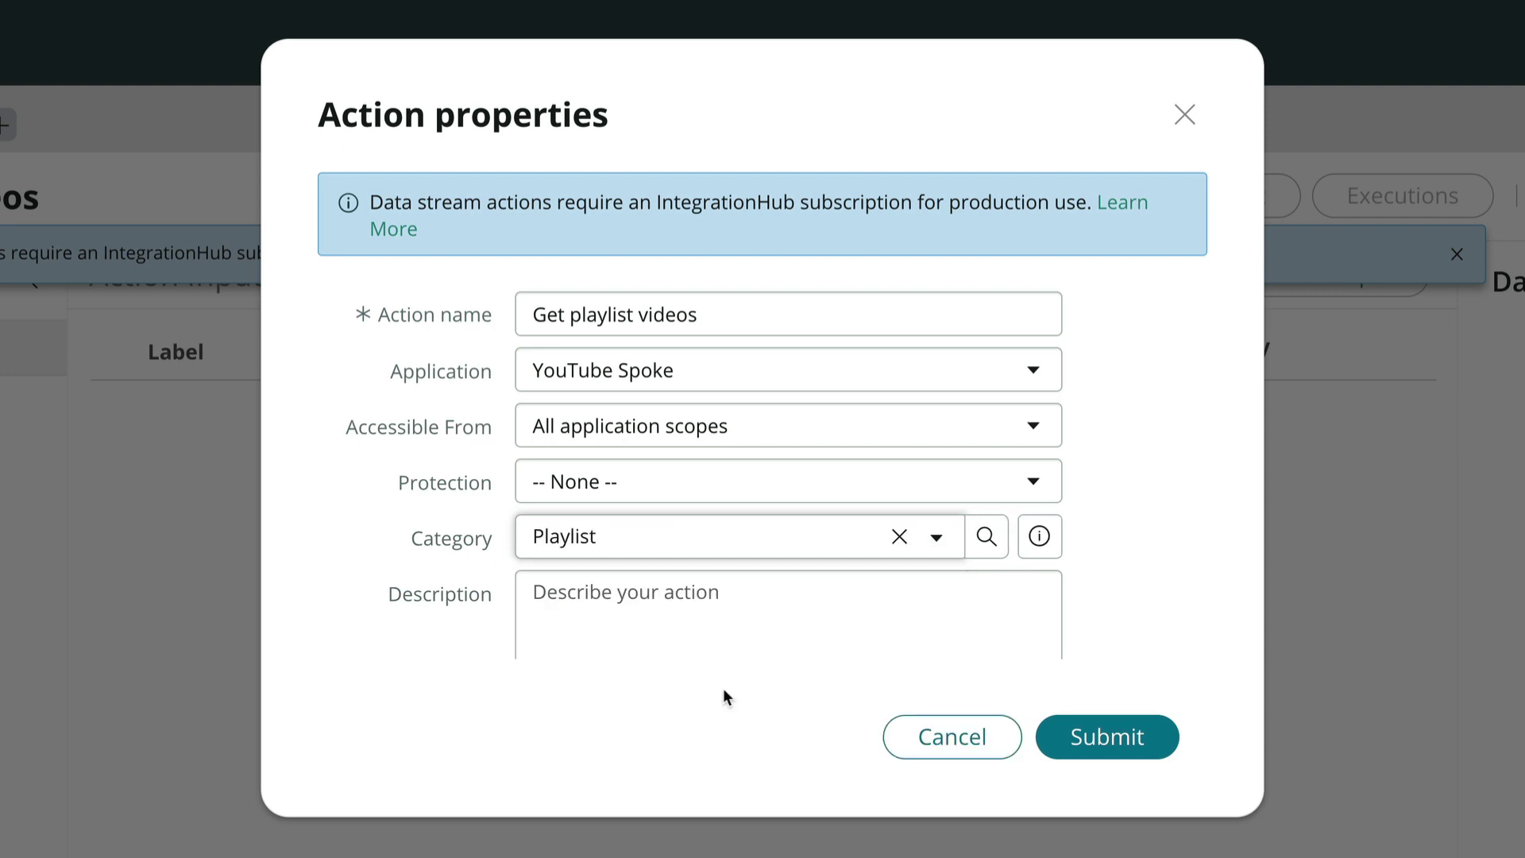
{"action": "left_click", "coordinate": [715, 614]}
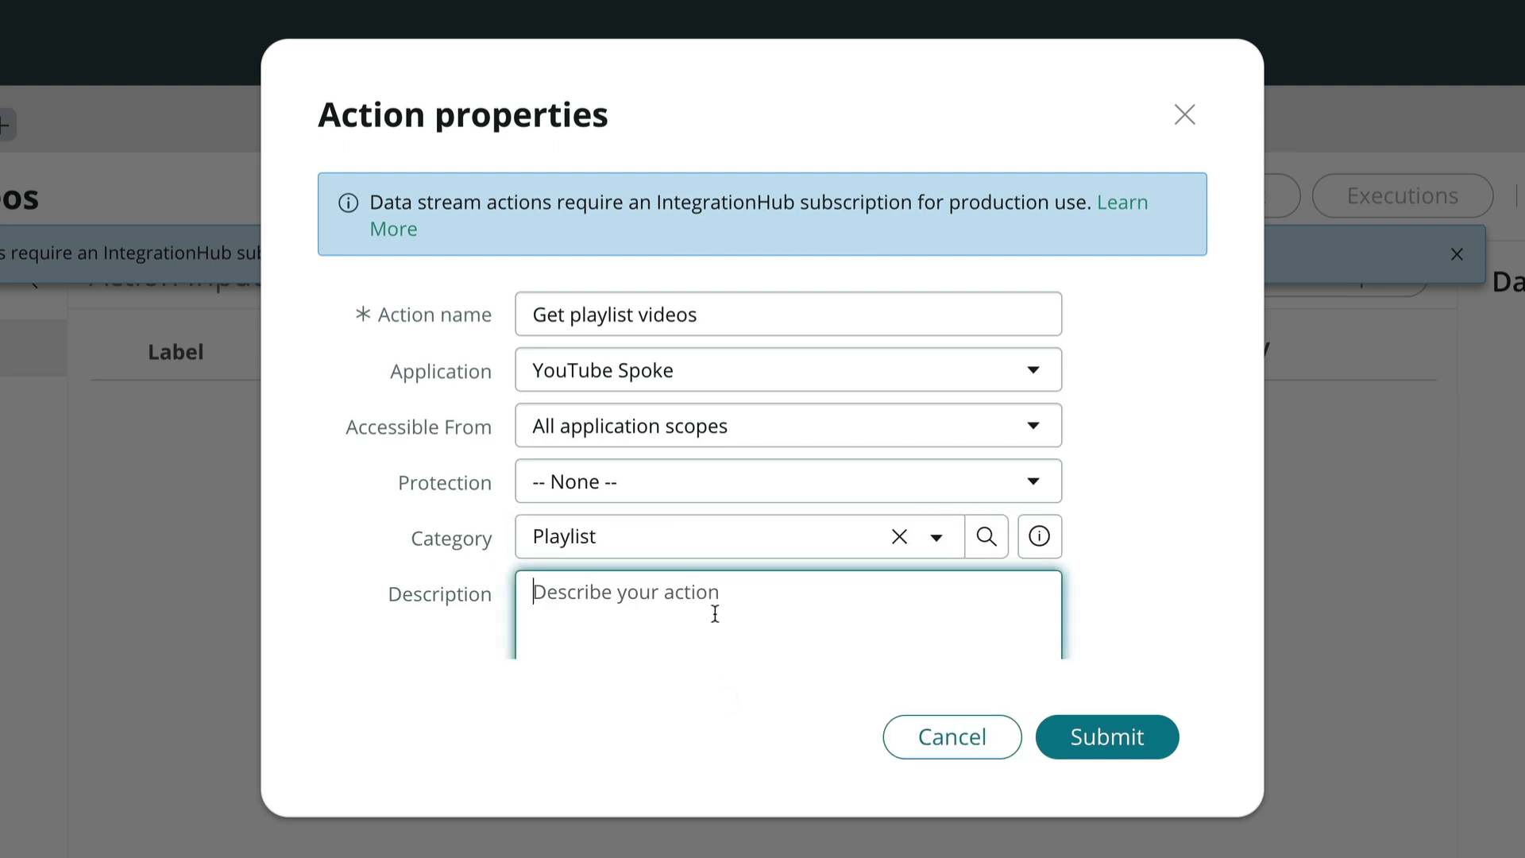
{"action": "type", "text": "Get all the videos available on a YouTube playlist."}
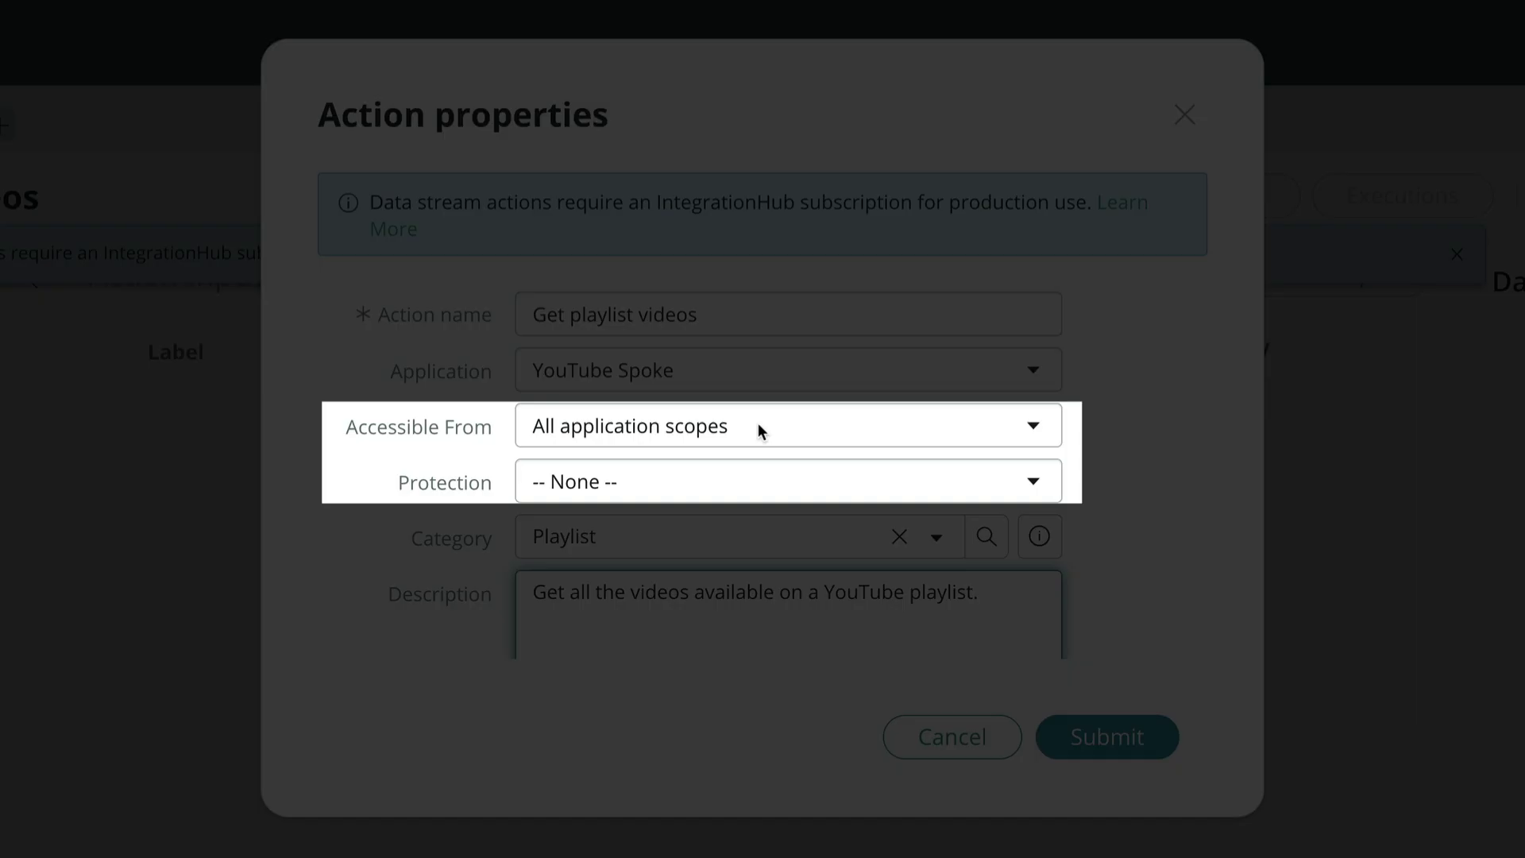
{"action": "left_click", "coordinate": [758, 431]}
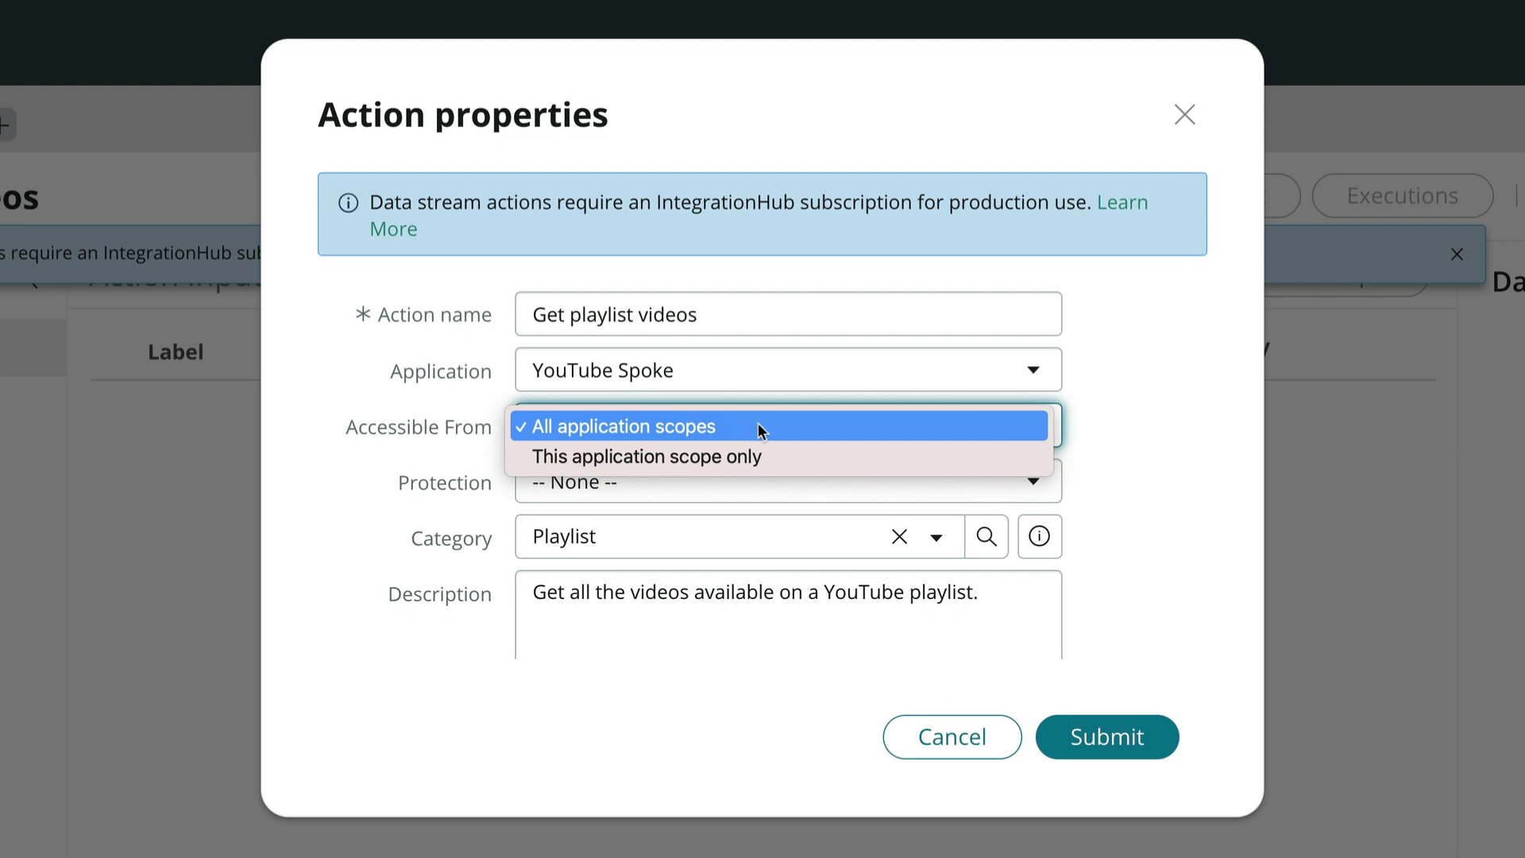
{"action": "left_click", "coordinate": [758, 429]}
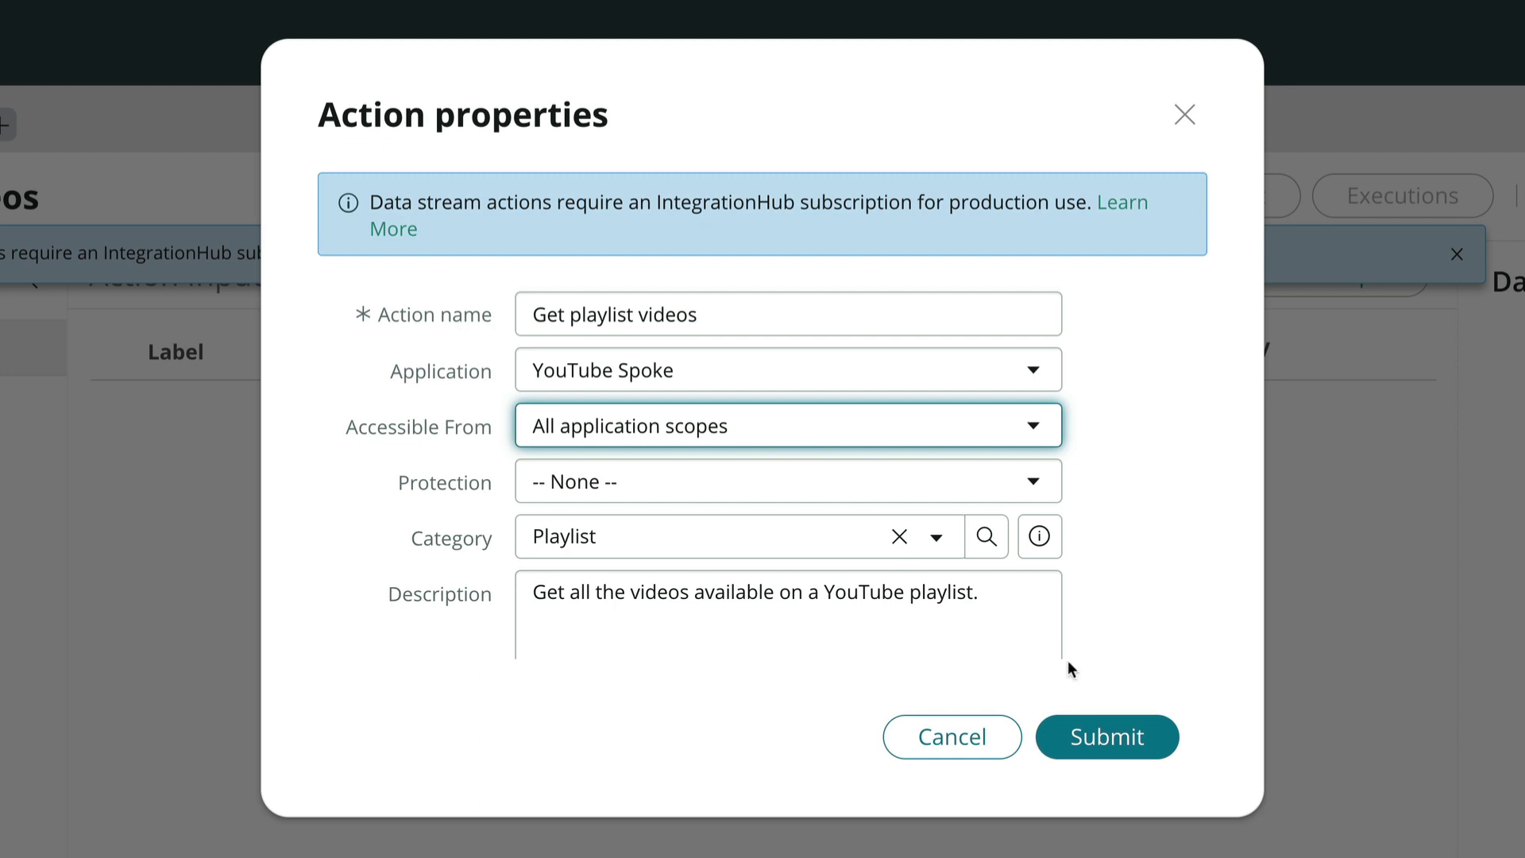
Submit the new action and rename it 'Get playlist videos (DS)'.
{"action": "left_click", "coordinate": [1105, 736]}
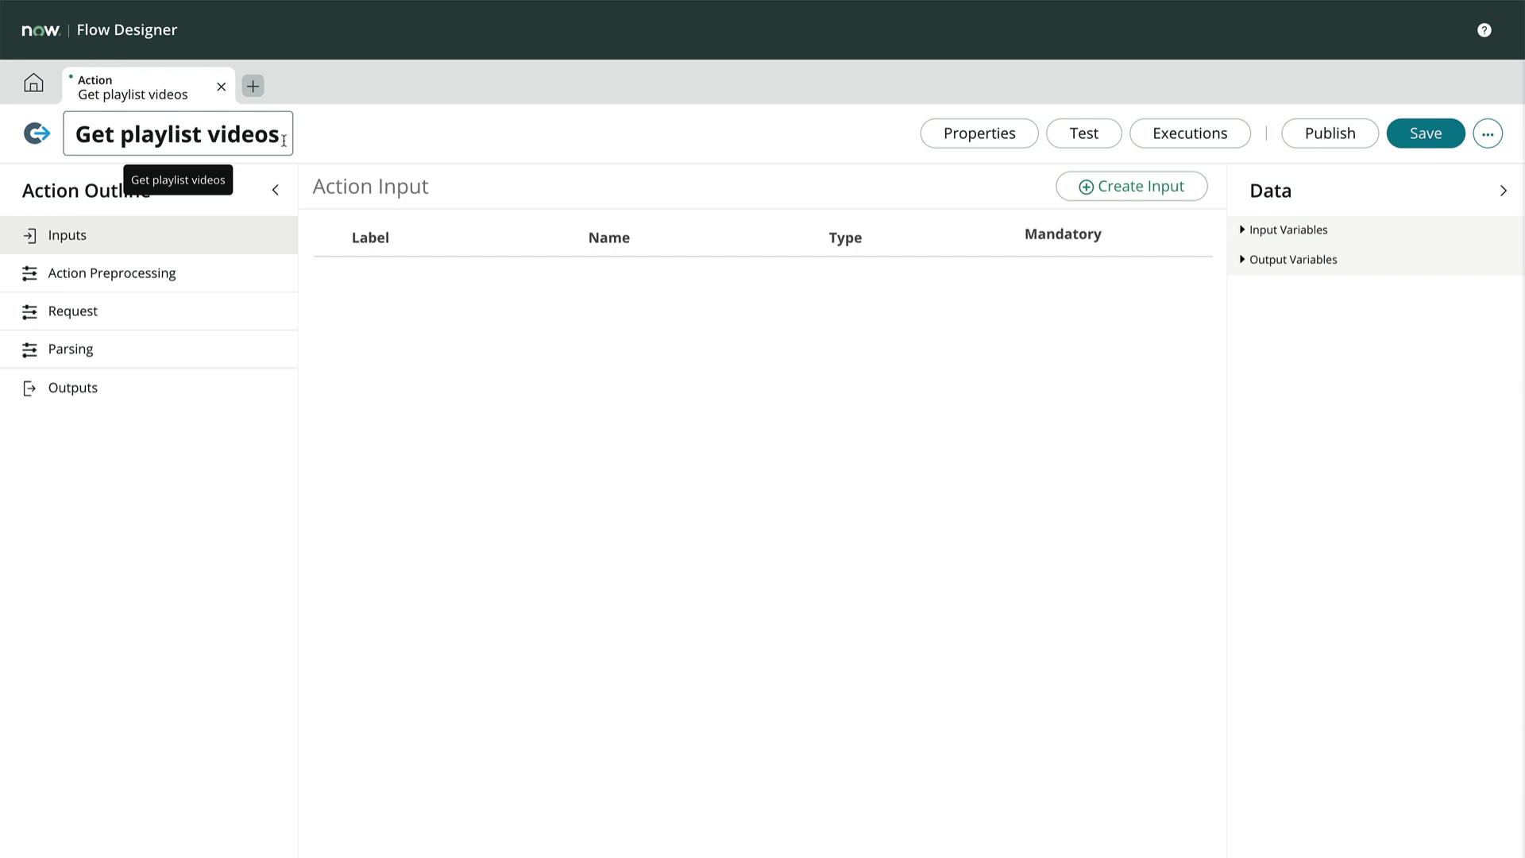
{"action": "left_click", "coordinate": [284, 141]}
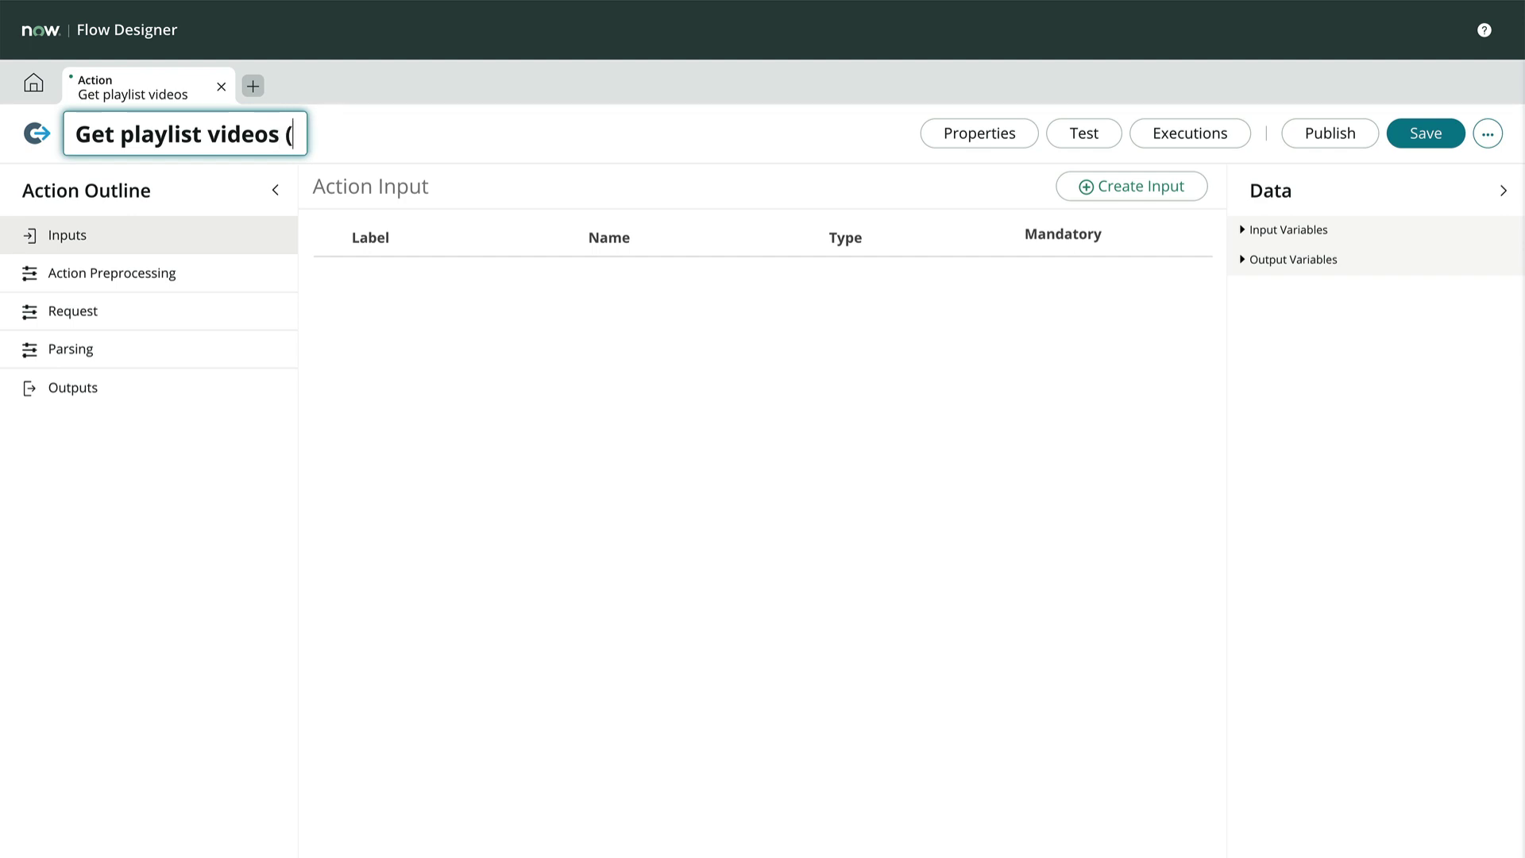
{"action": "type", "text": "DS)"}
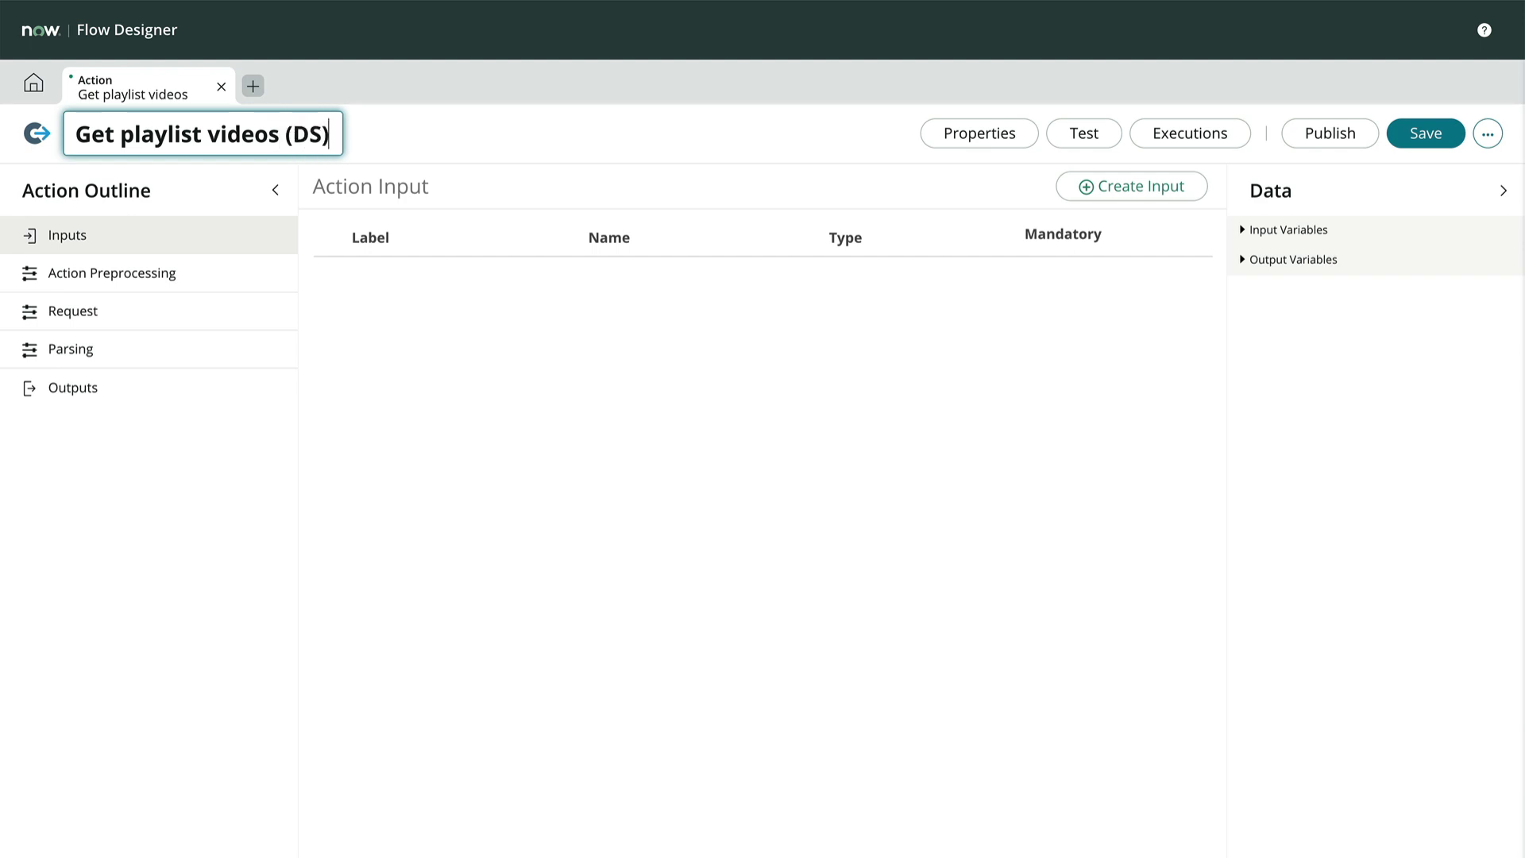
{"action": "left_click", "coordinate": [538, 157]}
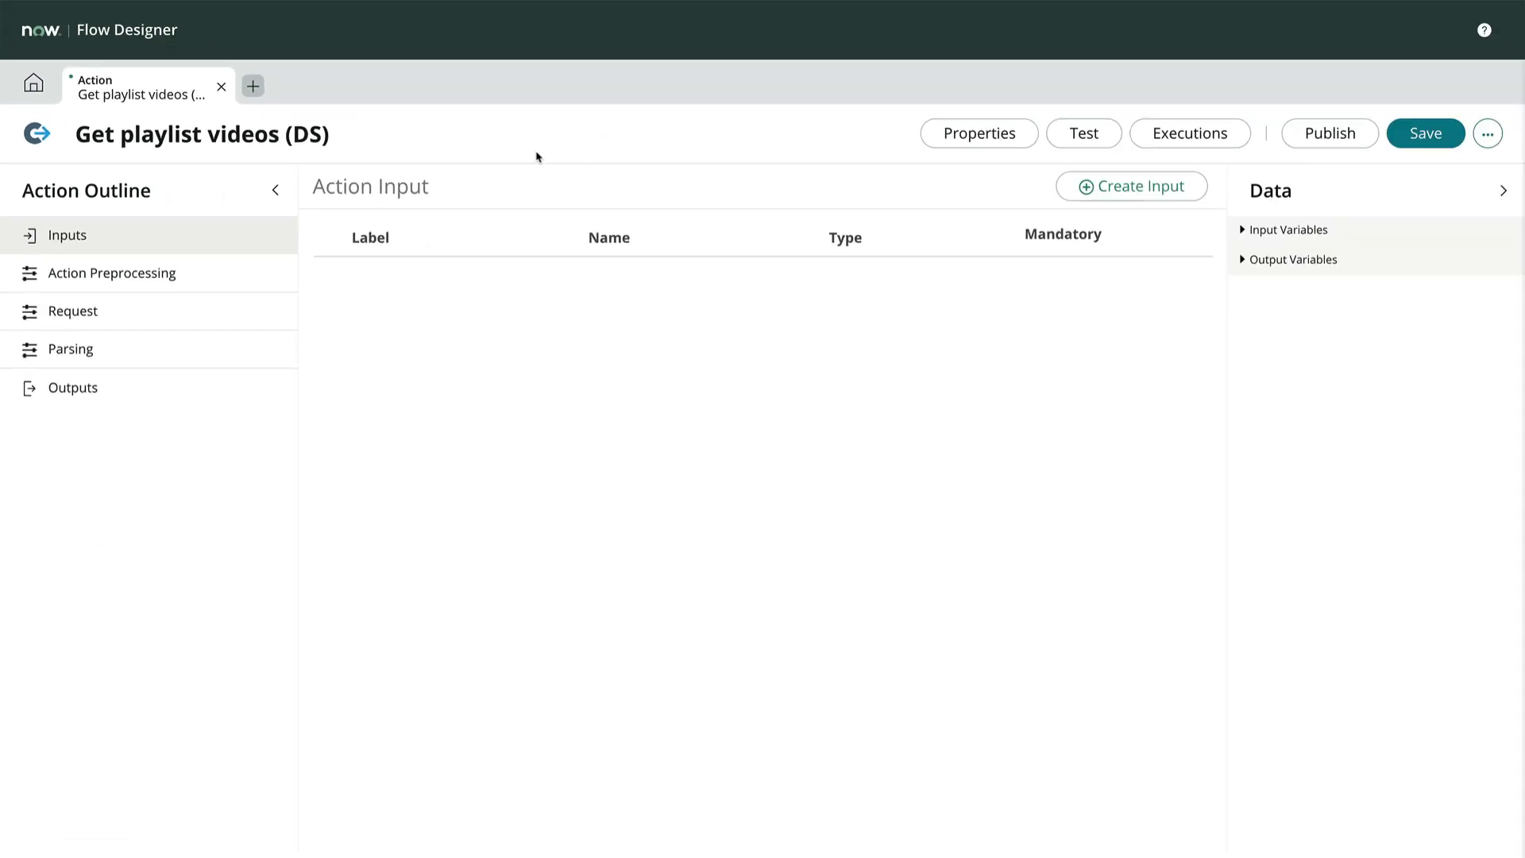
Add a mandatory input labelled 'Playlist ID'.
{"action": "left_click", "coordinate": [1077, 181]}
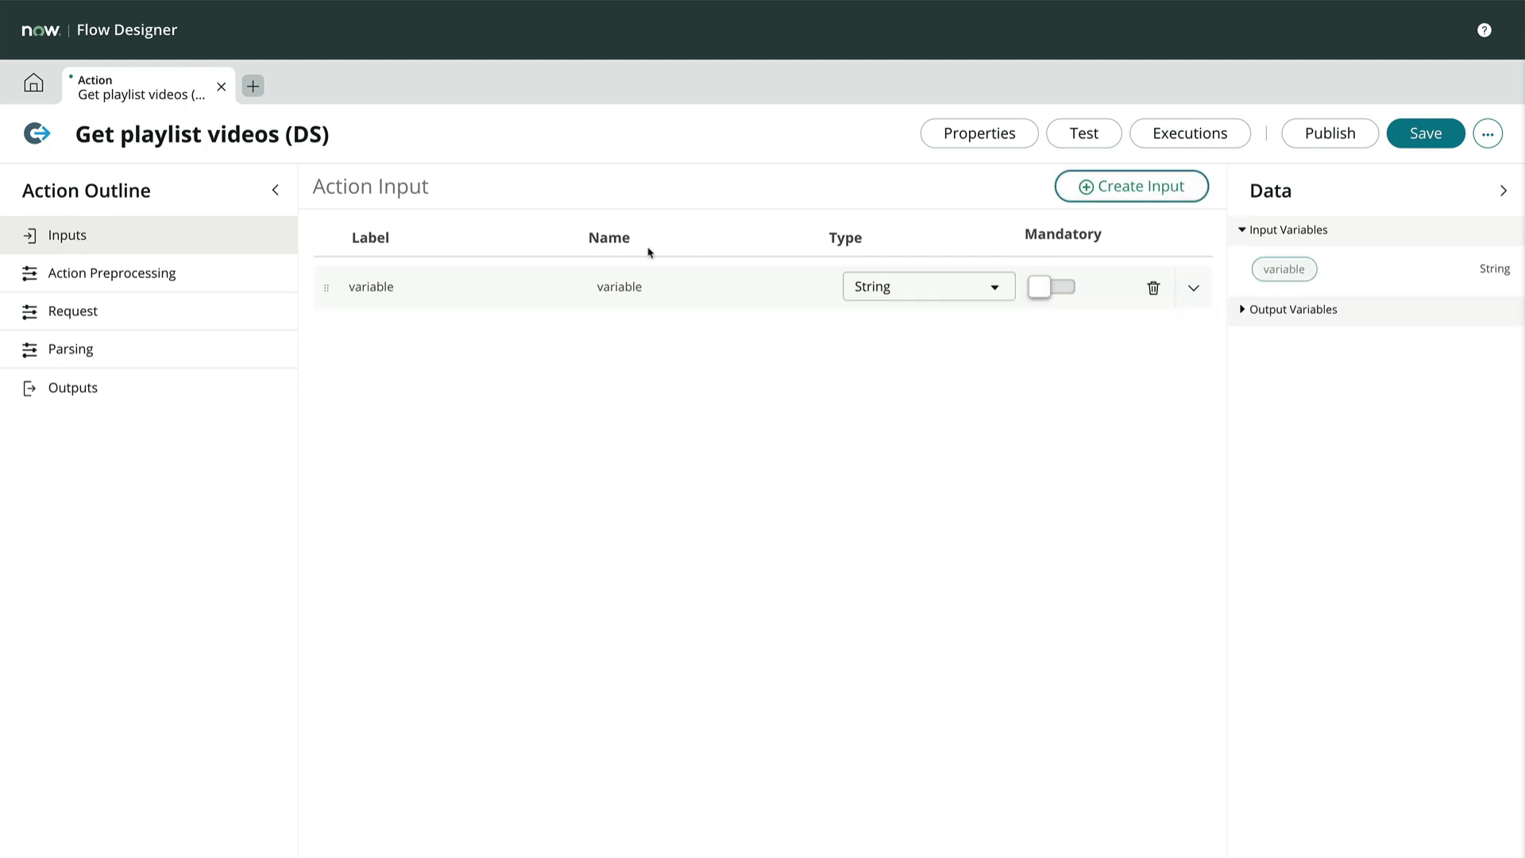
{"action": "left_click", "coordinate": [531, 289]}
{"action": "type", "text": "Playlist ID"}
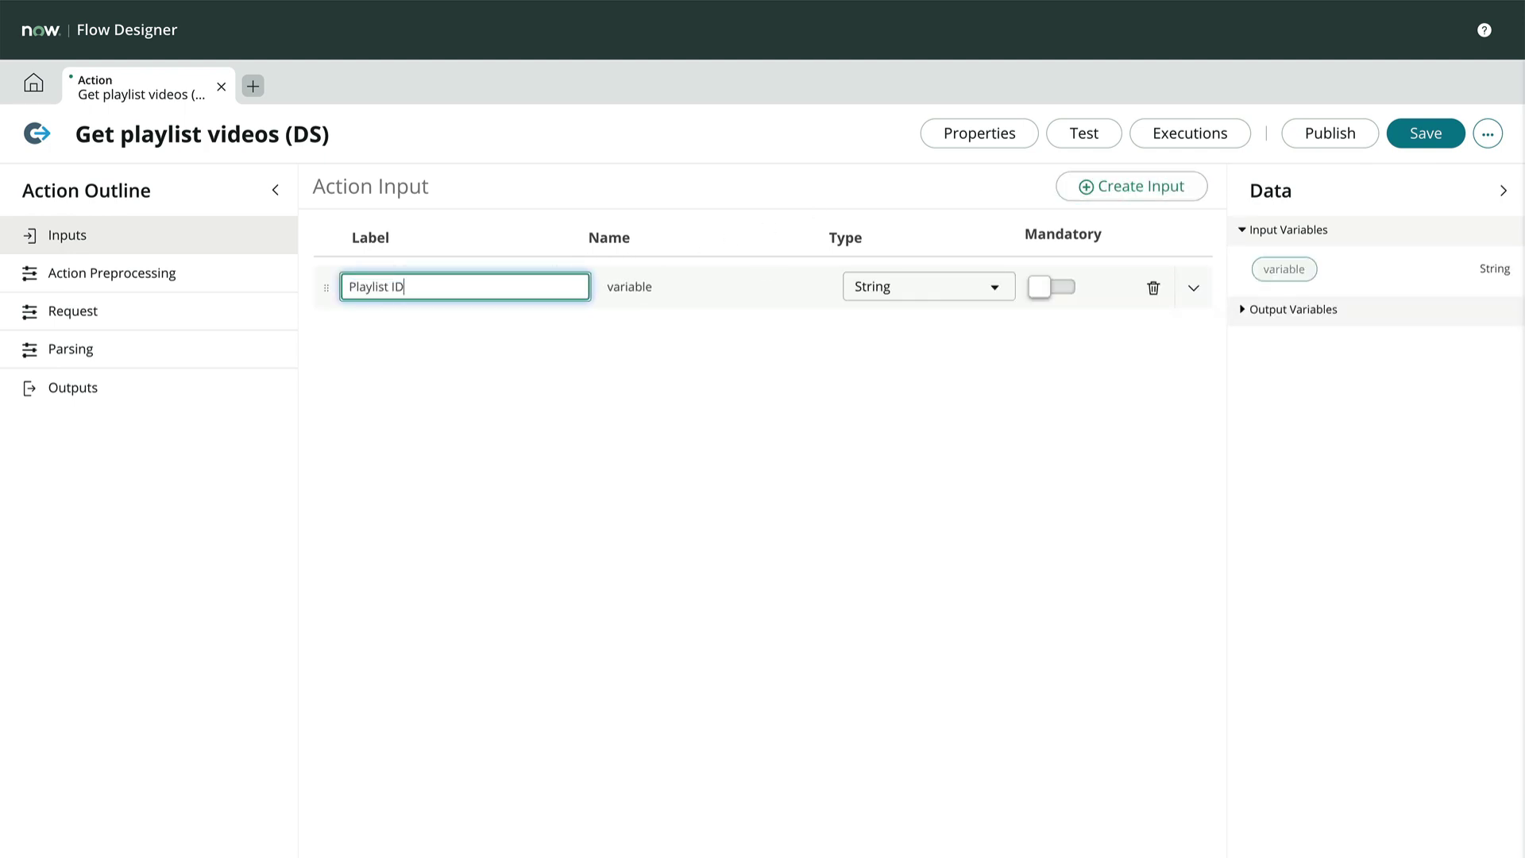
{"action": "key", "text": "Tab"}
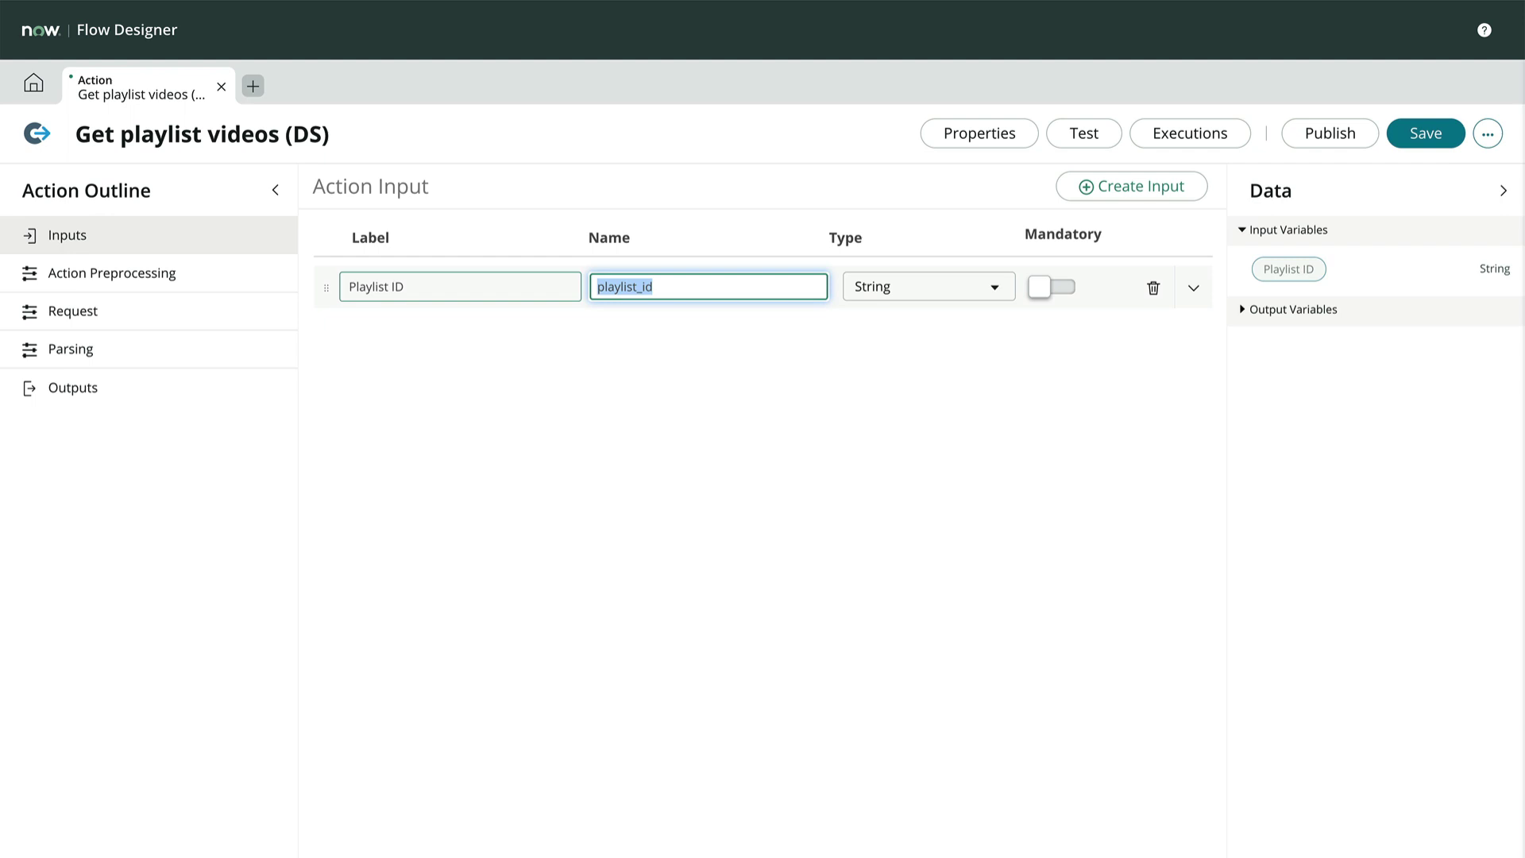
{"action": "left_click", "coordinate": [1059, 292]}
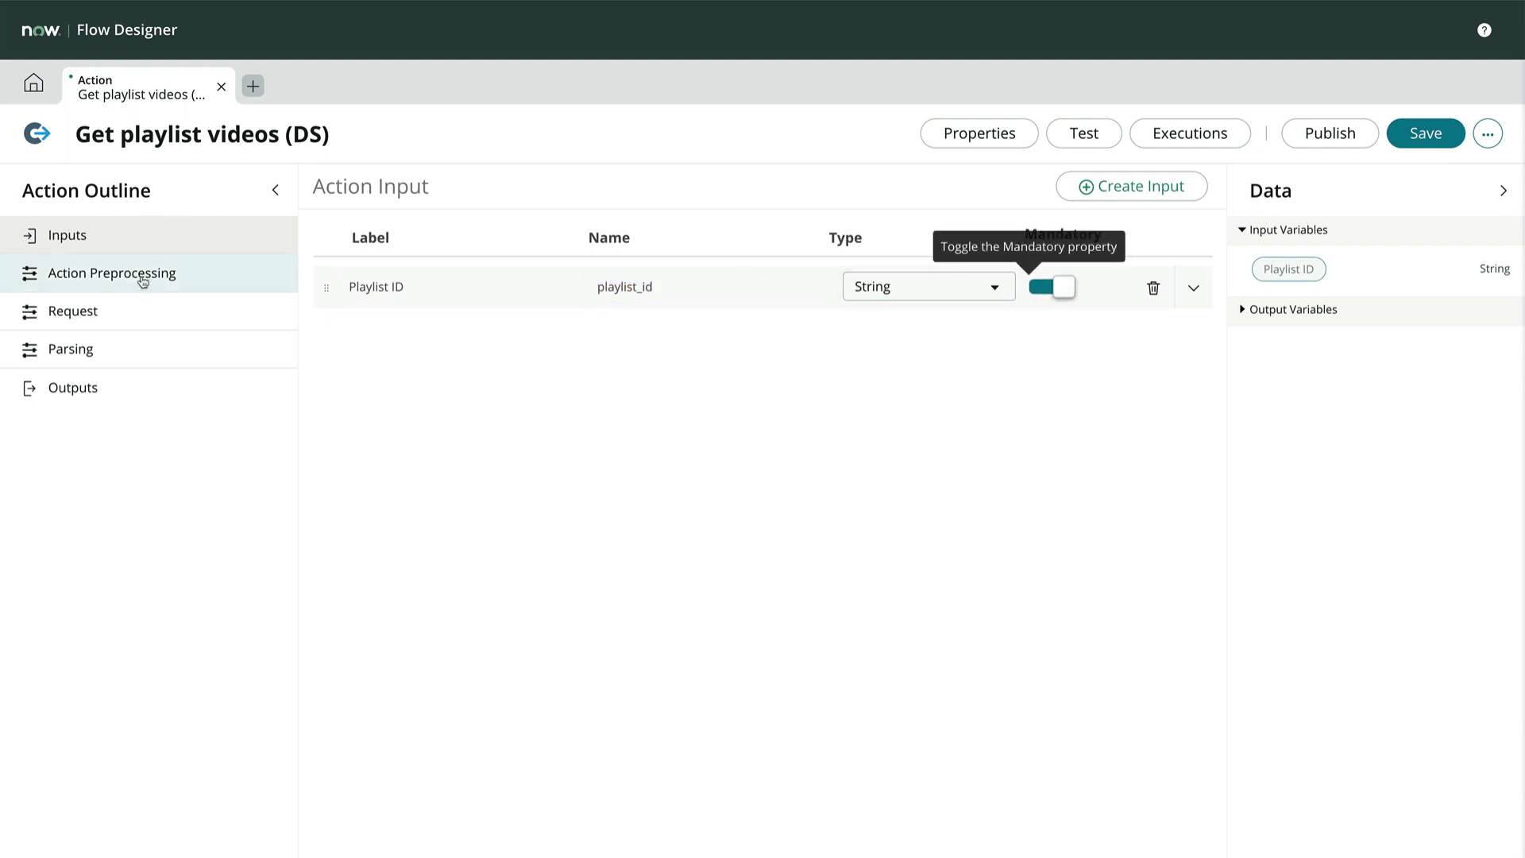
Enable then disable the preprocessing script, leaving action preprocessing off.
{"action": "left_click", "coordinate": [144, 278]}
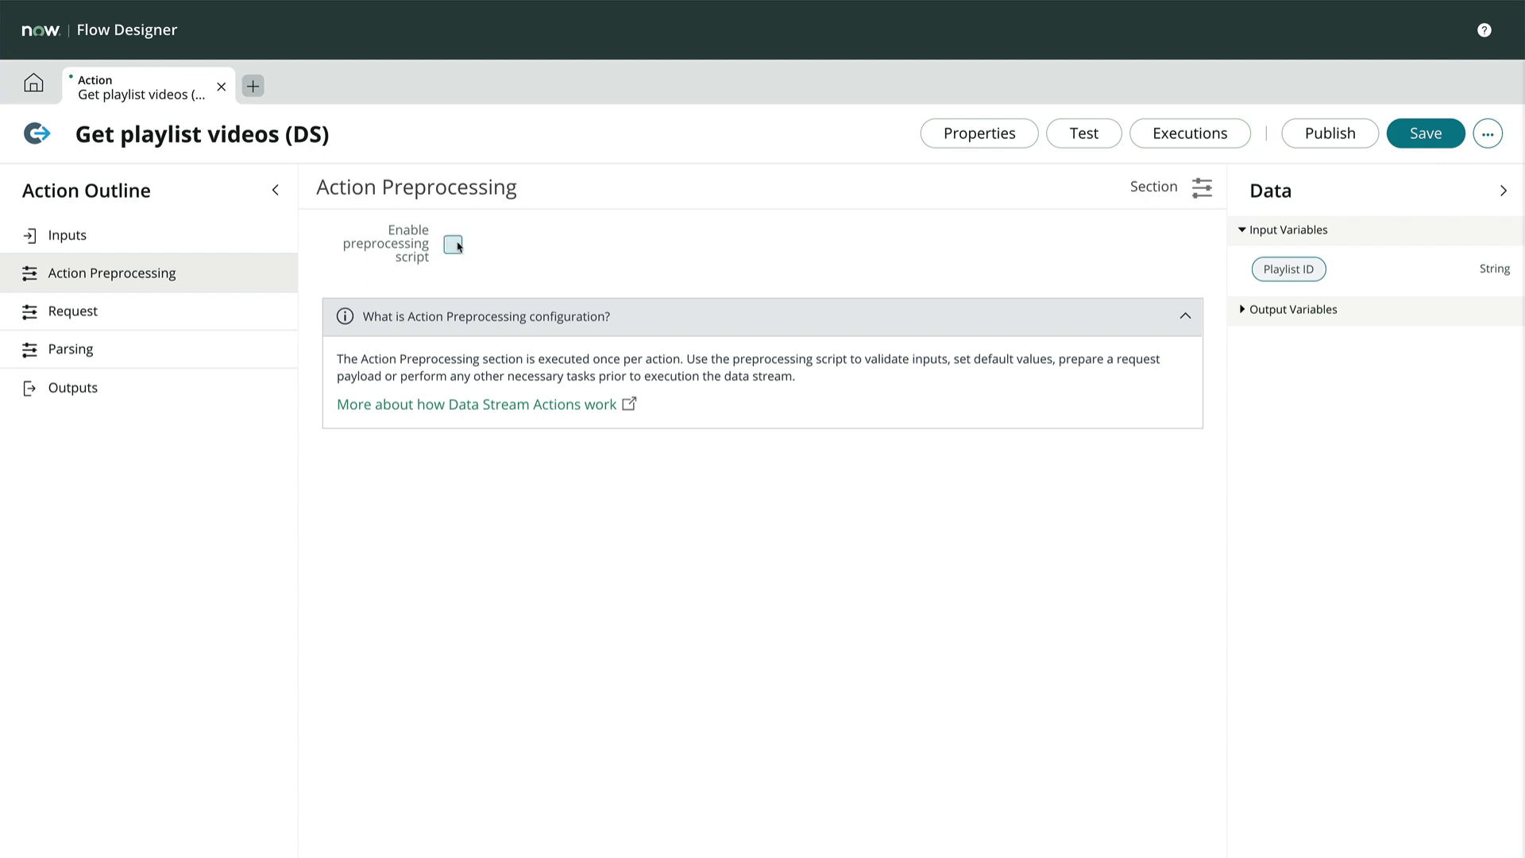
{"action": "left_click", "coordinate": [455, 245]}
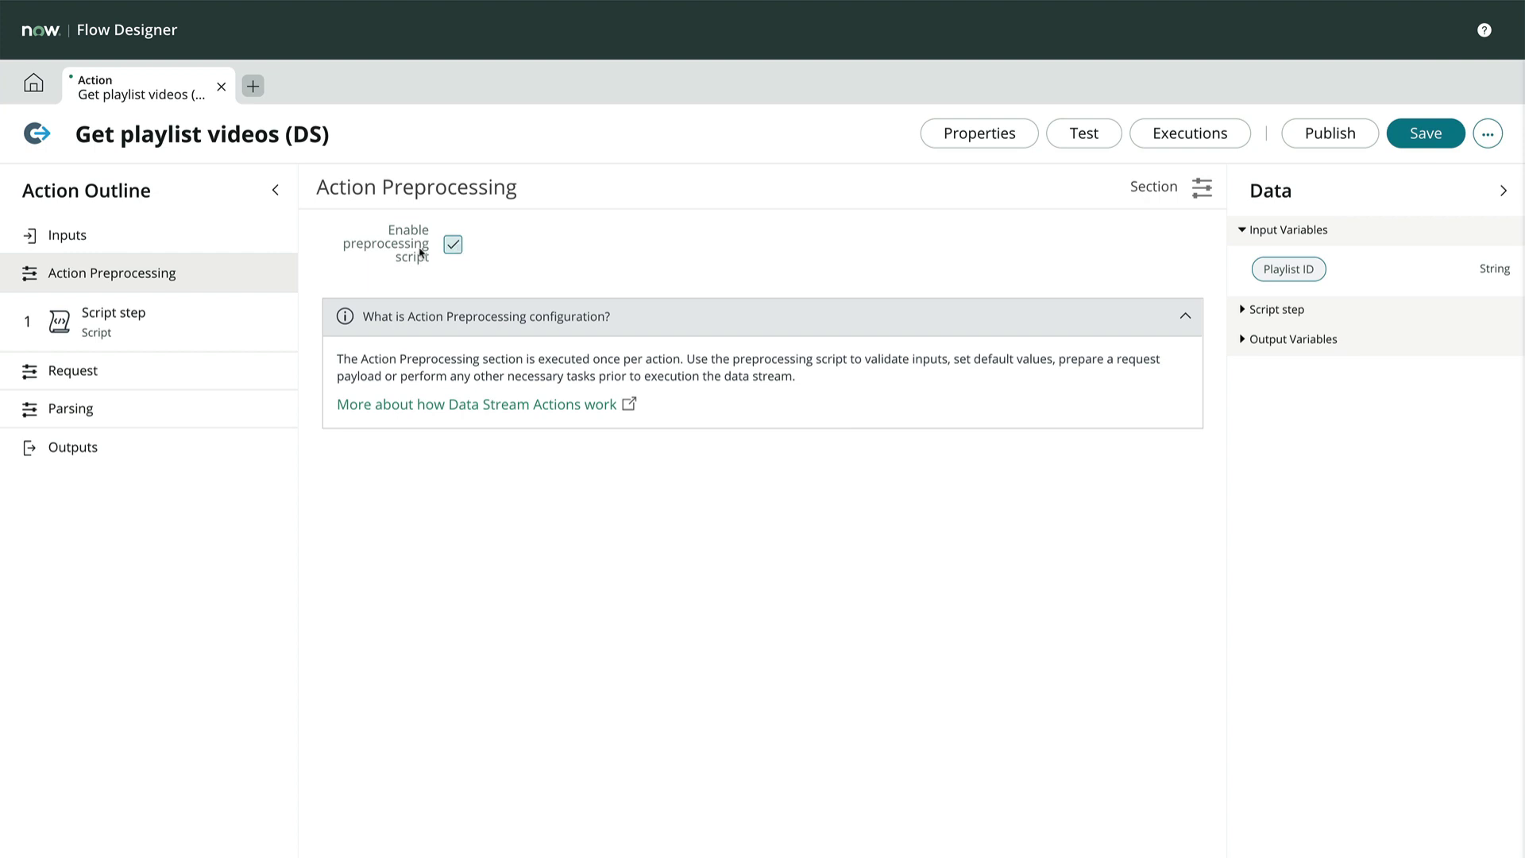
{"action": "left_click", "coordinate": [173, 319]}
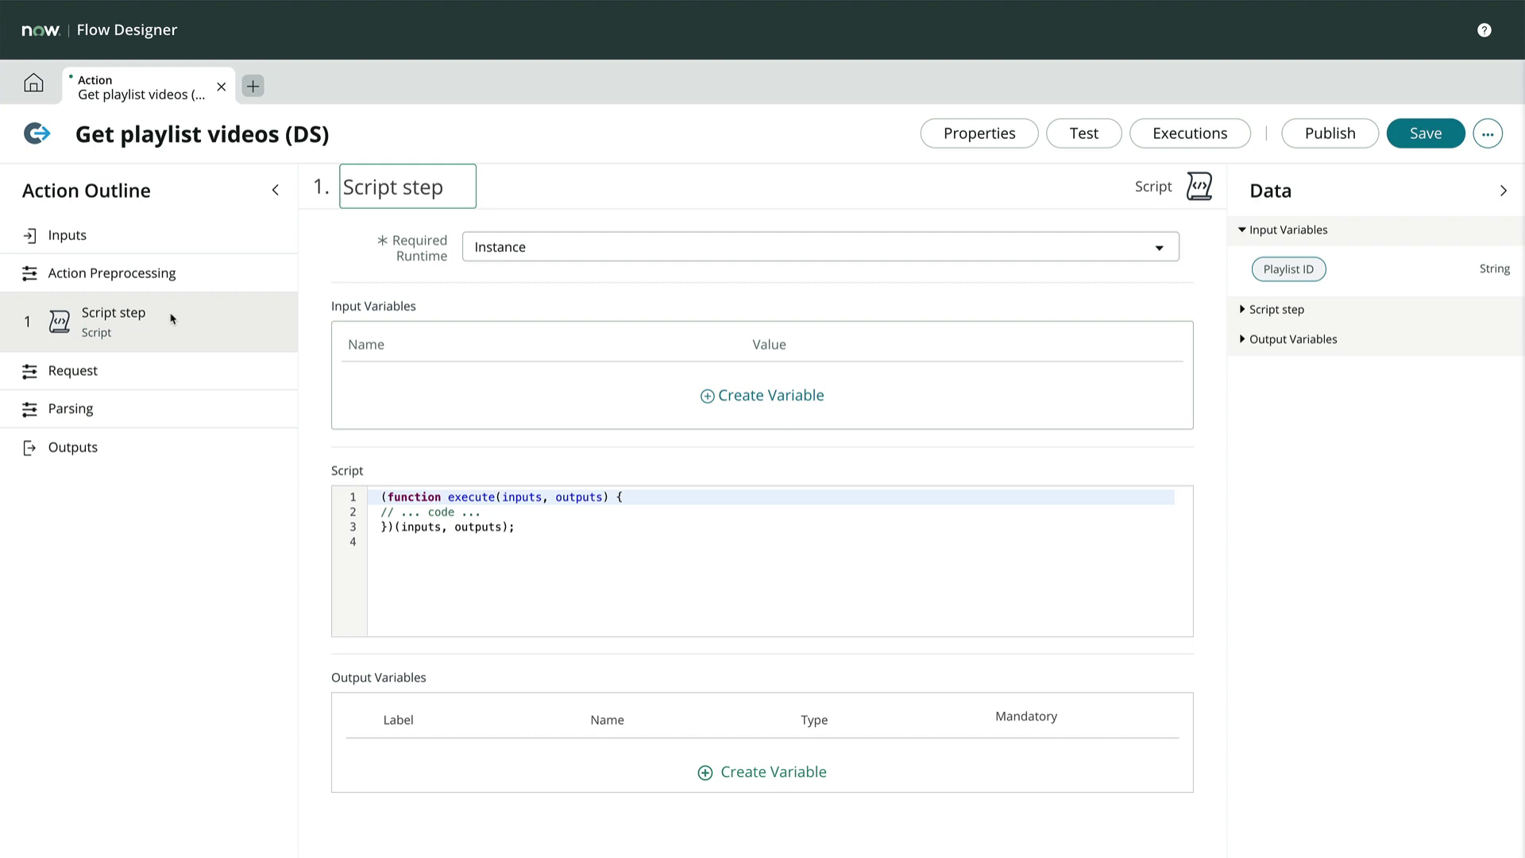
{"action": "left_click", "coordinate": [200, 269]}
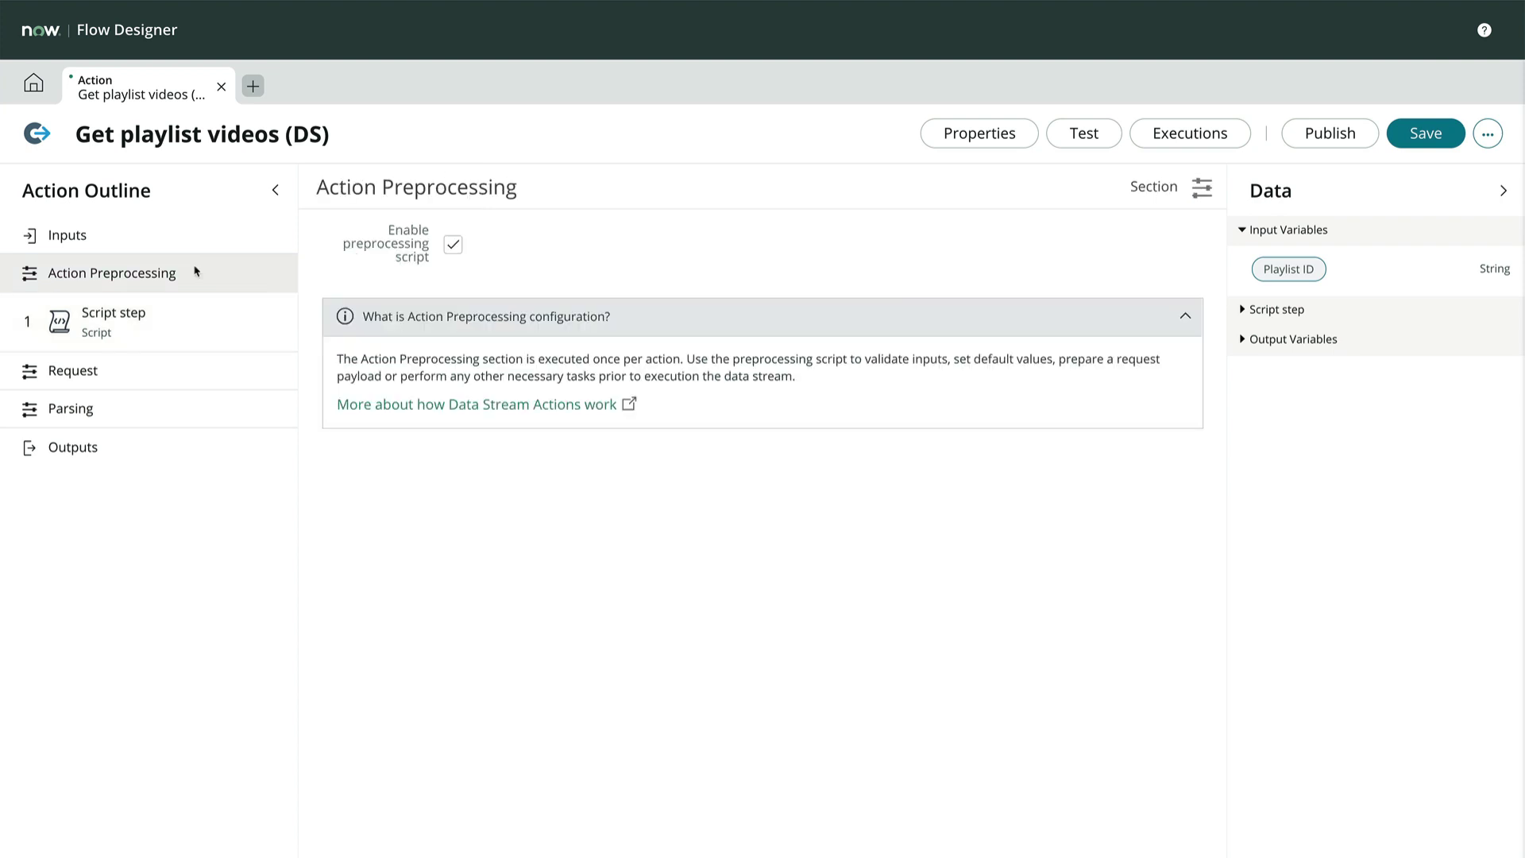
{"action": "left_click", "coordinate": [453, 246]}
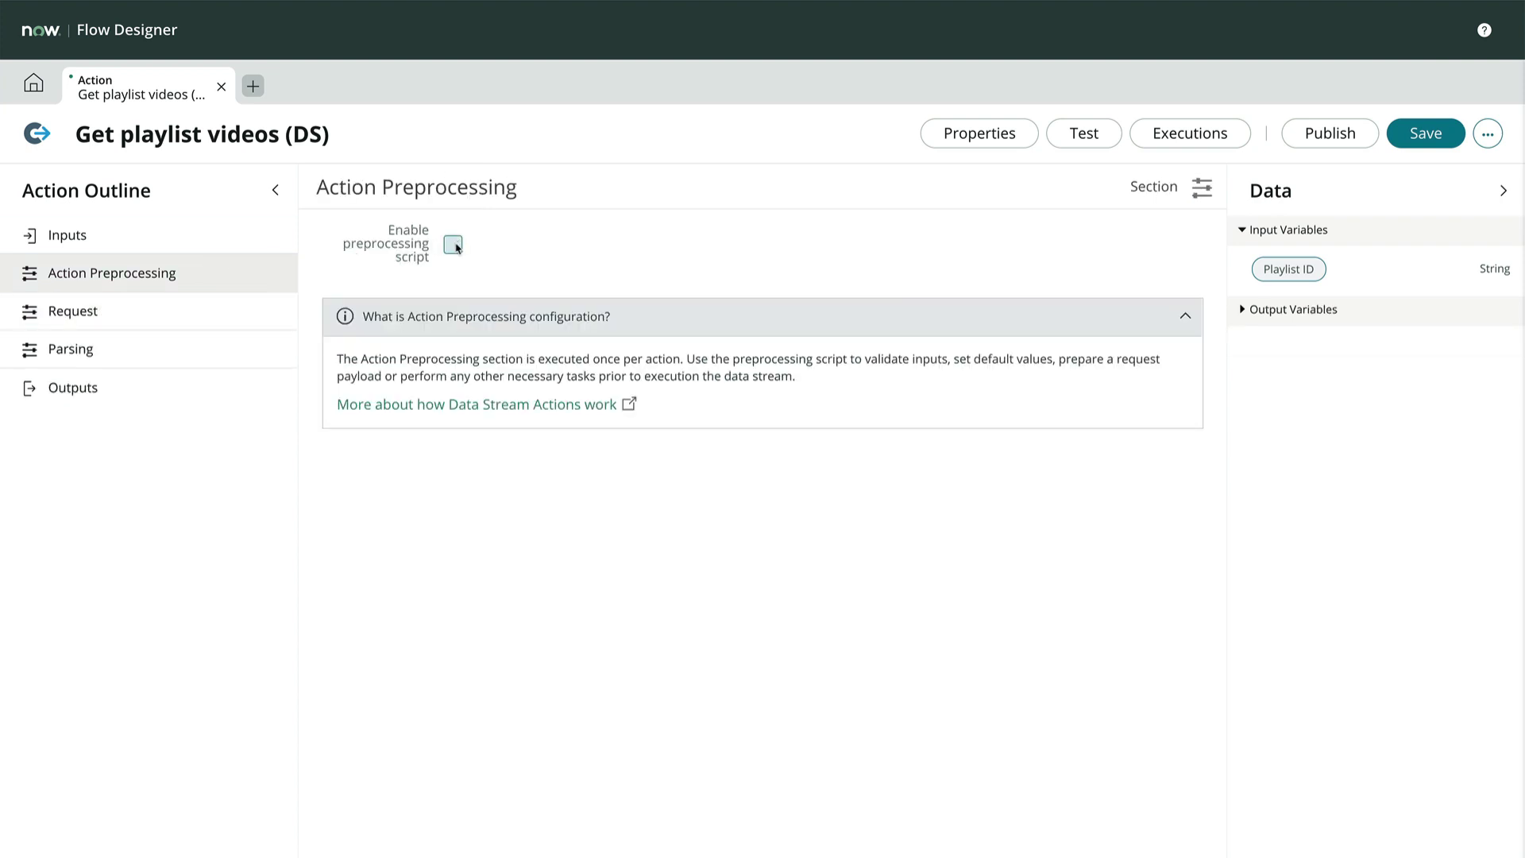
{"action": "left_click", "coordinate": [112, 313]}
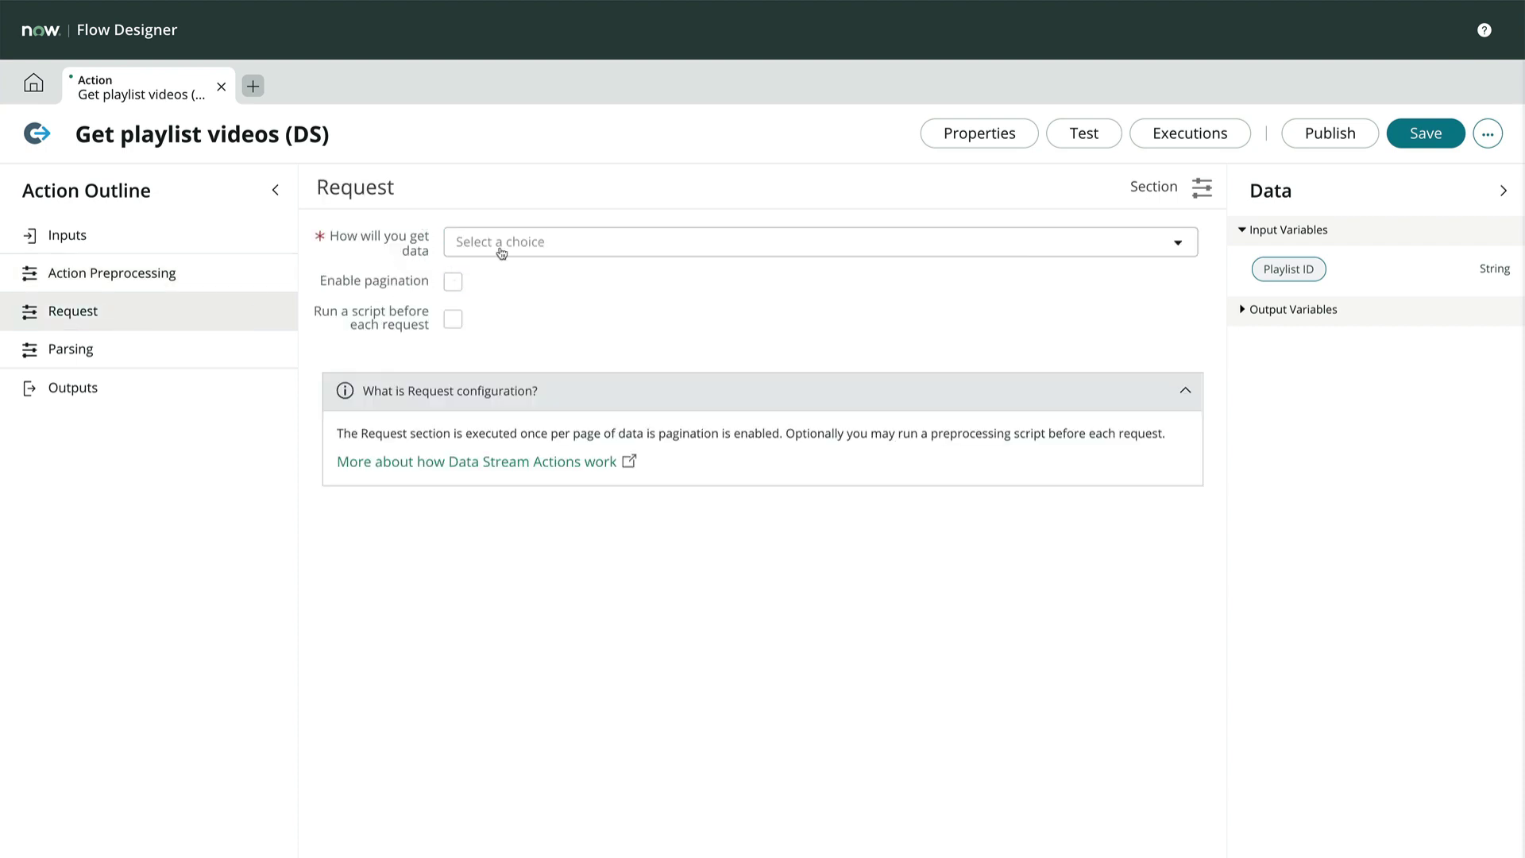
Fetch the data with a REST step and enable pagination without a pre-request script.
{"action": "left_click", "coordinate": [527, 246]}
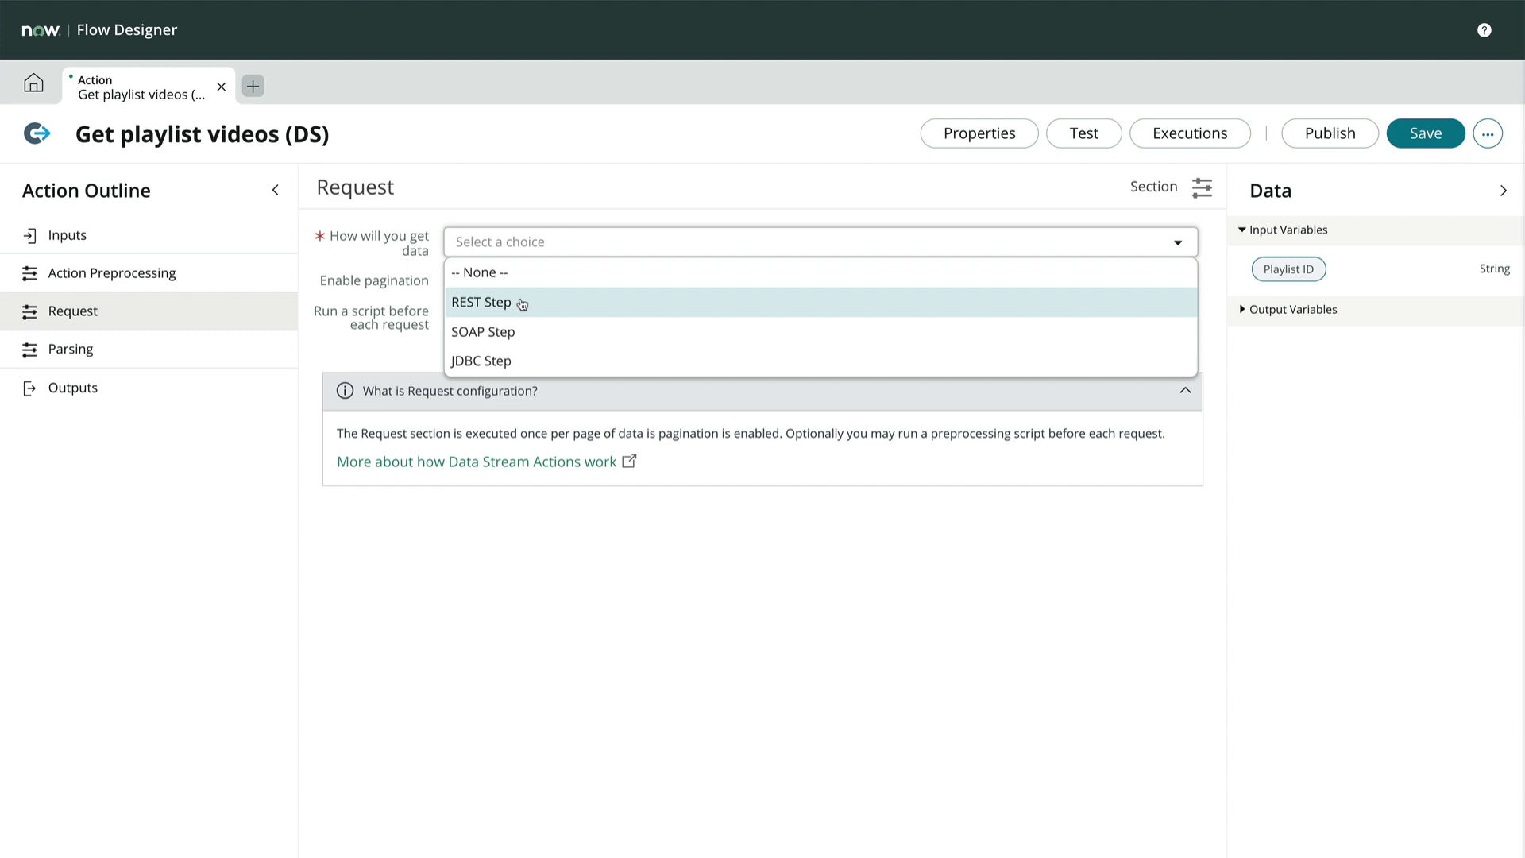
{"action": "left_click", "coordinate": [522, 304]}
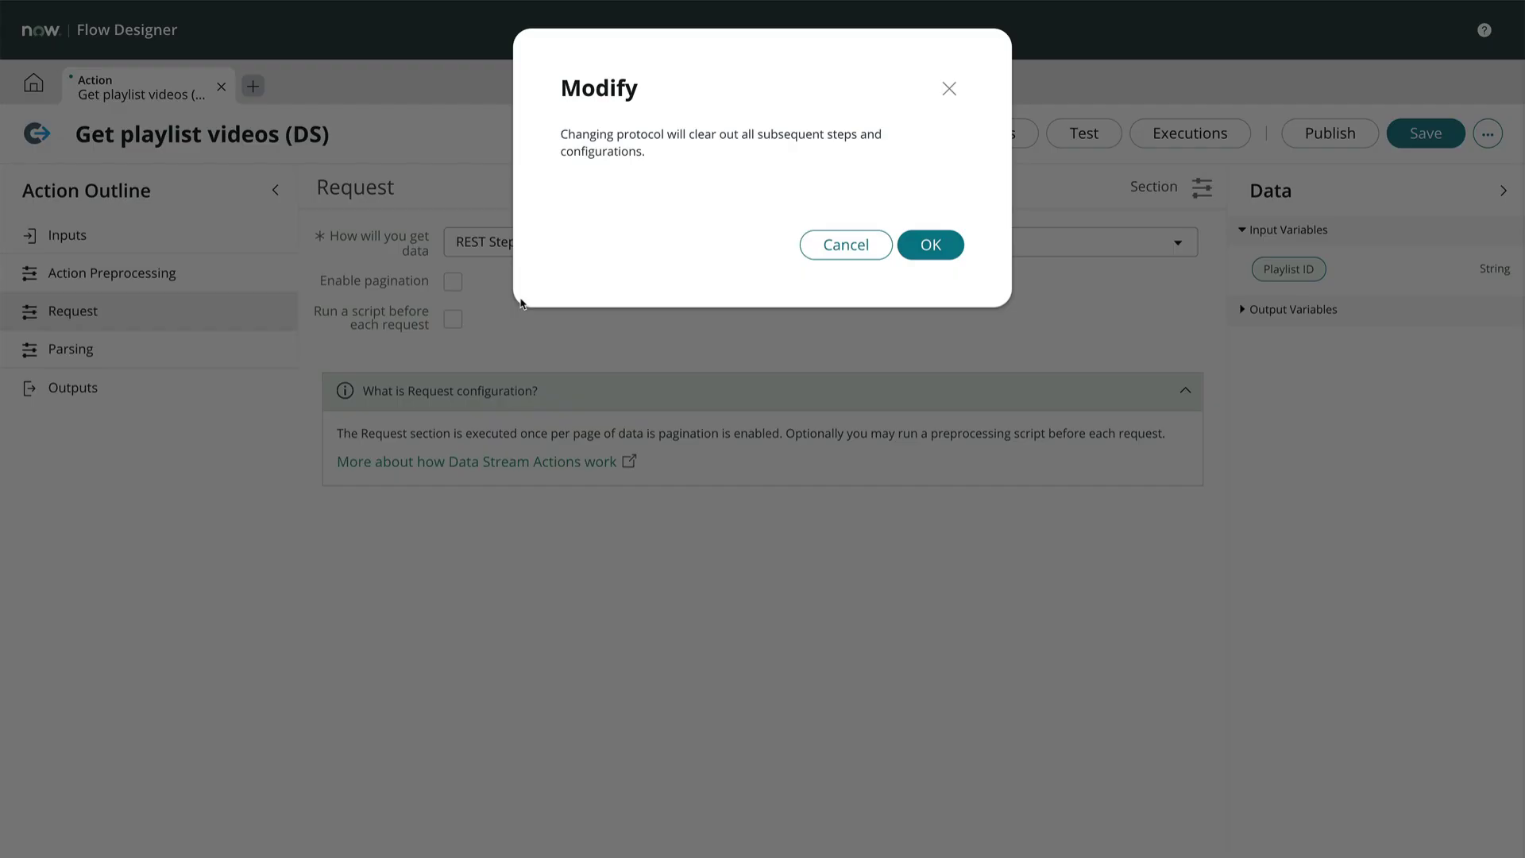
{"action": "left_click", "coordinate": [948, 247]}
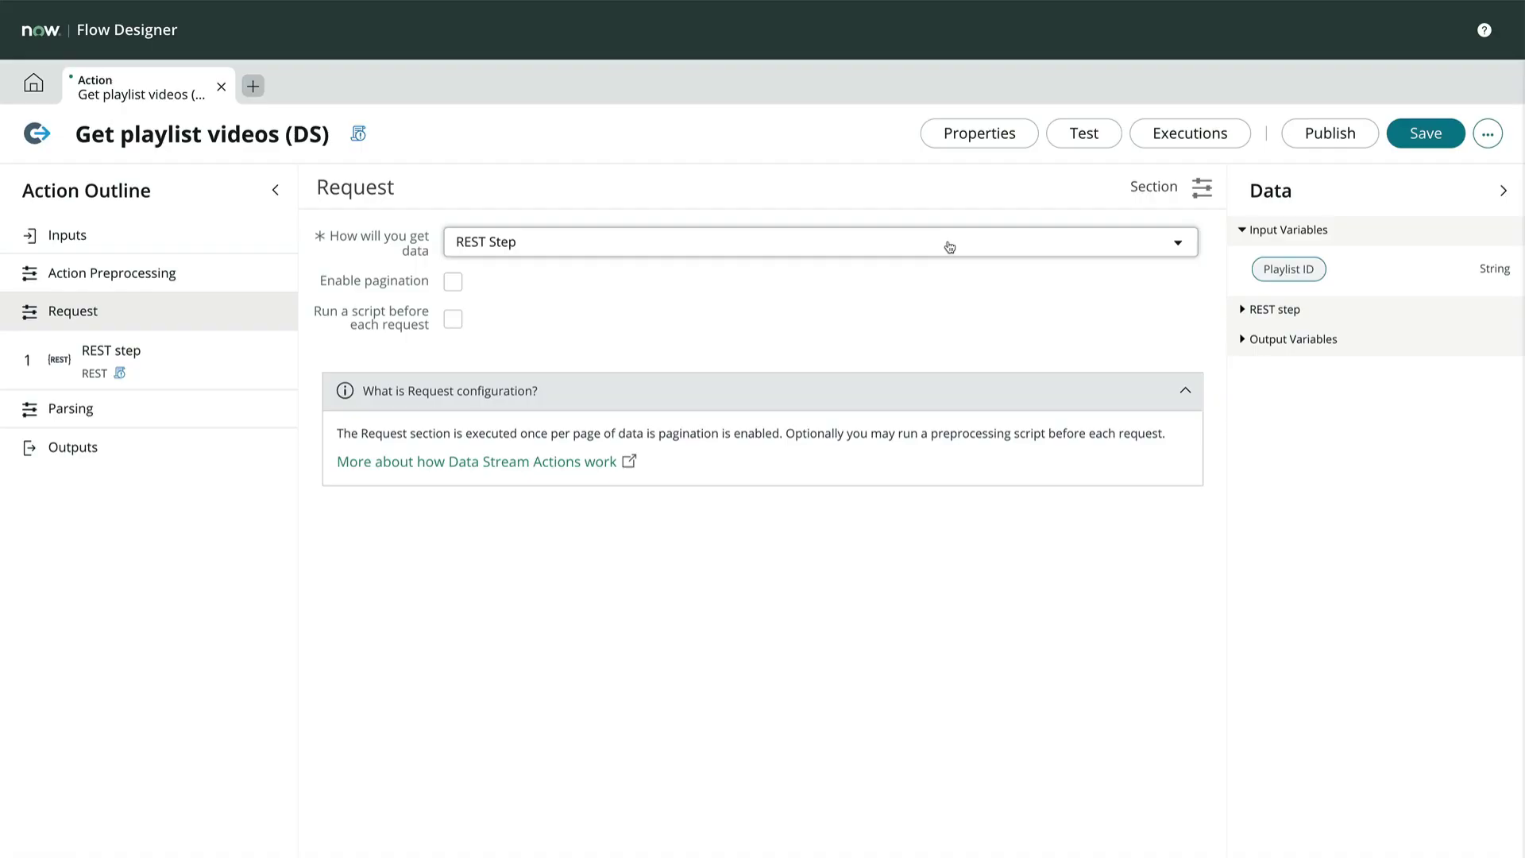
{"action": "left_click", "coordinate": [455, 282]}
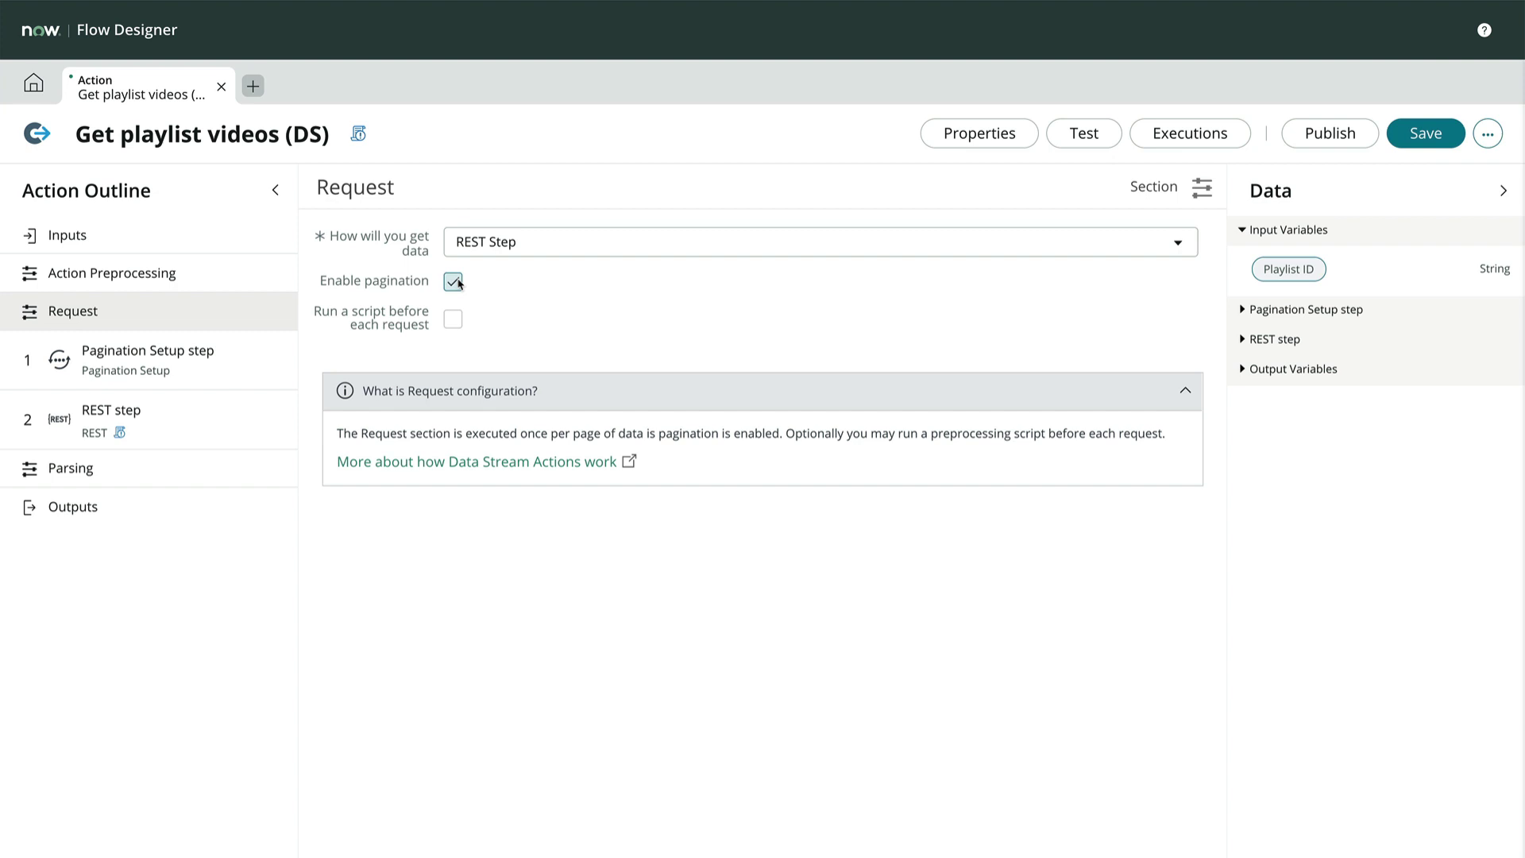
{"action": "left_click", "coordinate": [453, 321]}
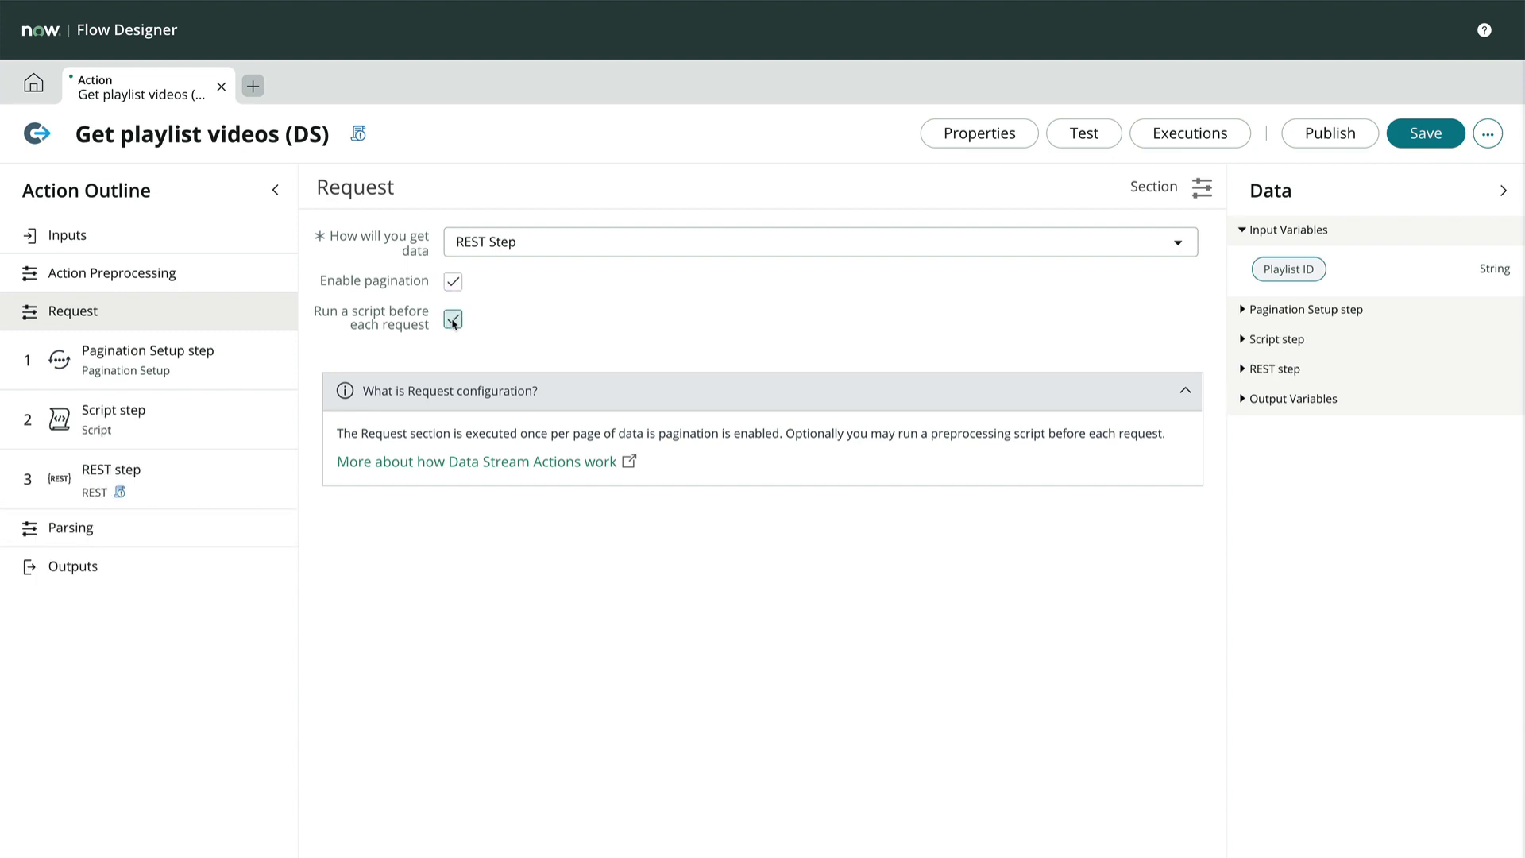
{"action": "left_click", "coordinate": [454, 324]}
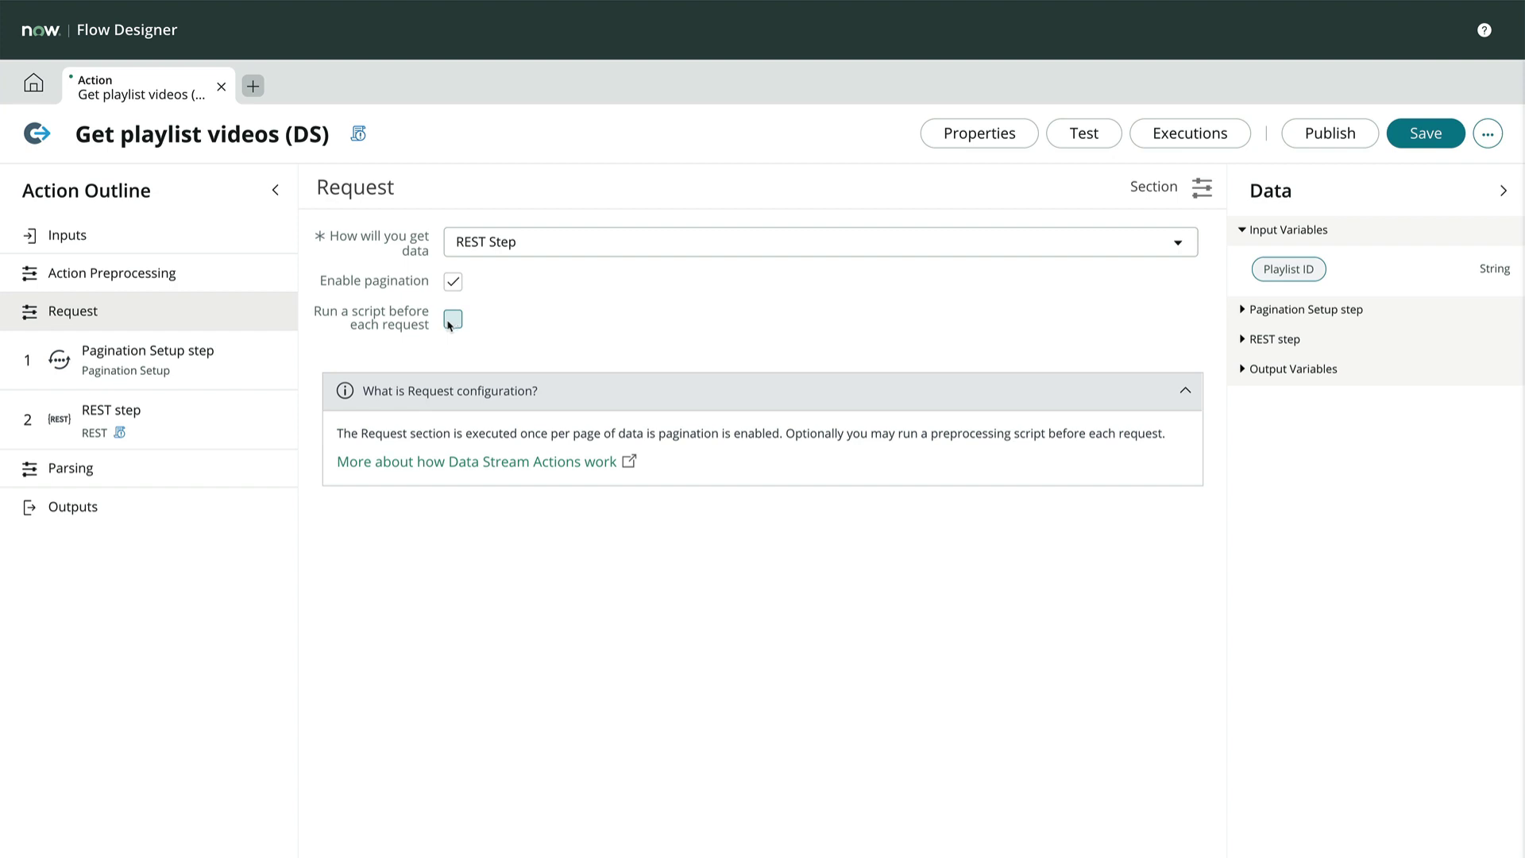
Open the Pagination Setup step and view its templates, including Limit / Offset.
{"action": "left_click", "coordinate": [192, 367]}
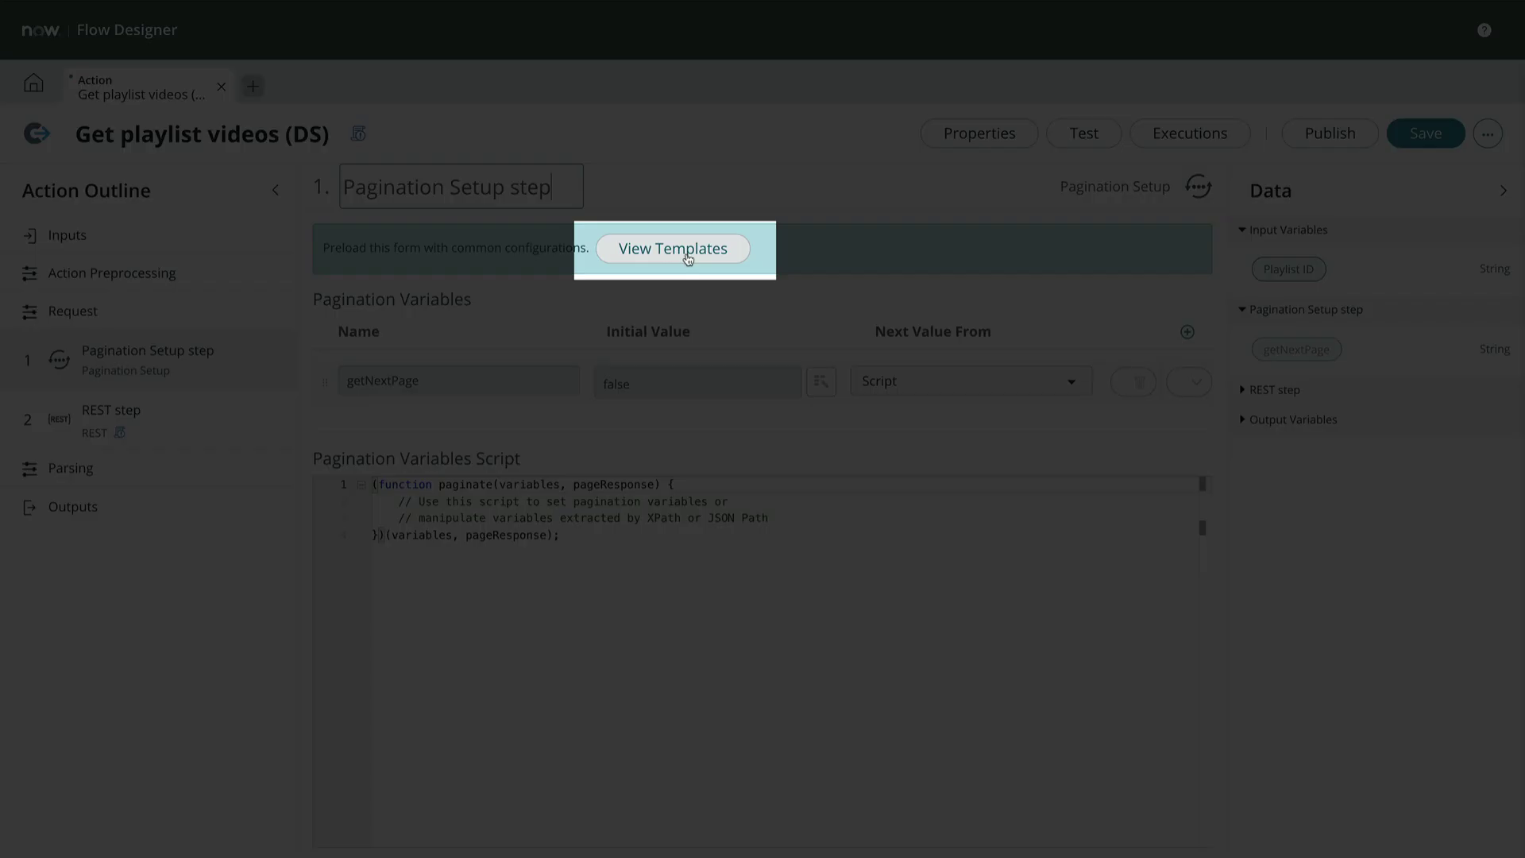
{"action": "left_click", "coordinate": [688, 258]}
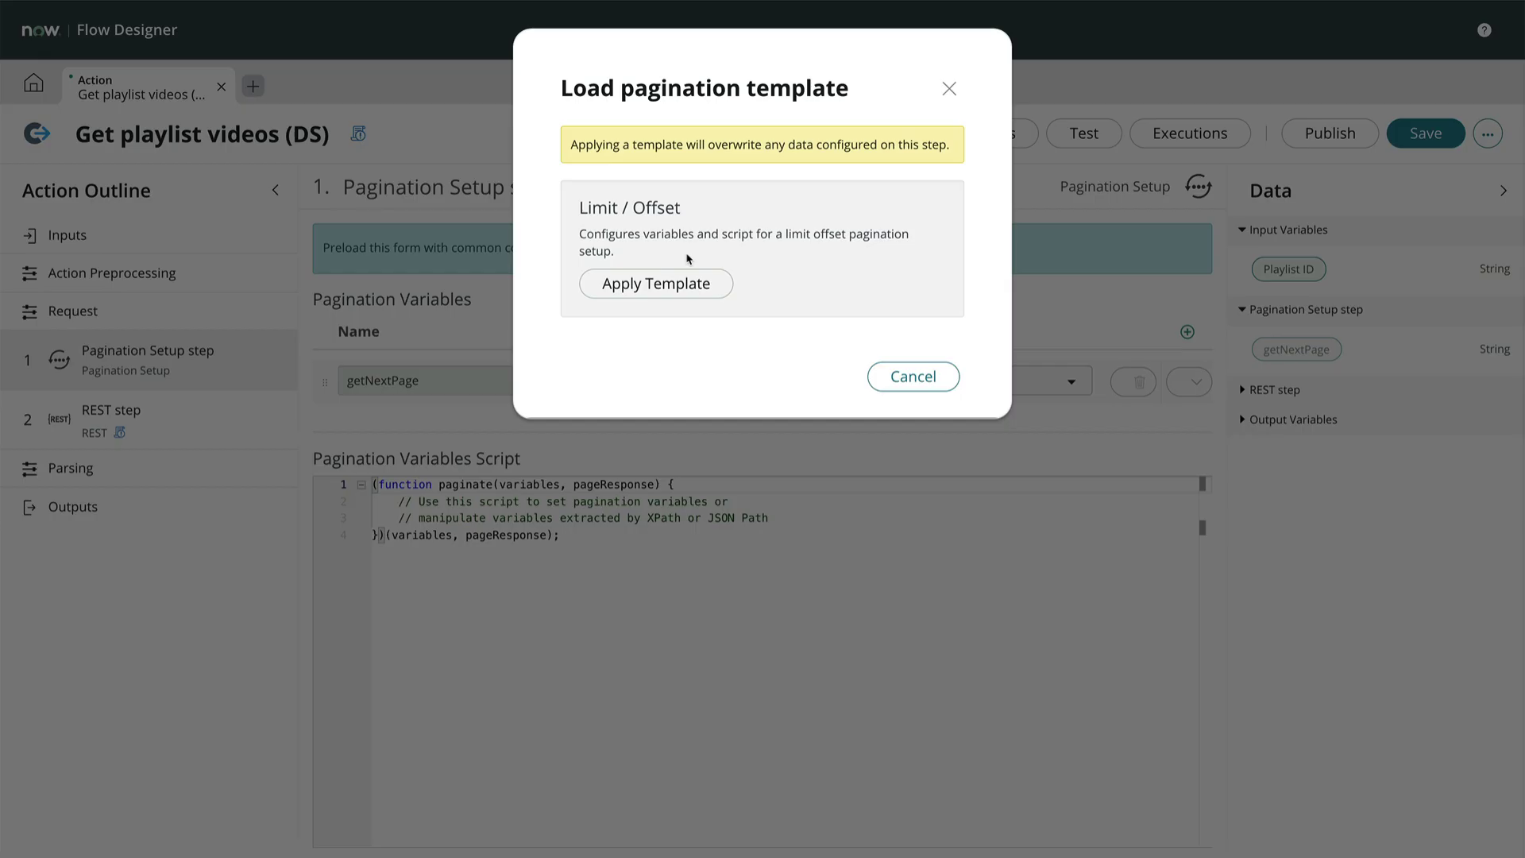
Load the Limit / Offset template and add variable nextPageToken from response body JSON $.nextPageToken.
{"action": "left_click", "coordinate": [664, 287]}
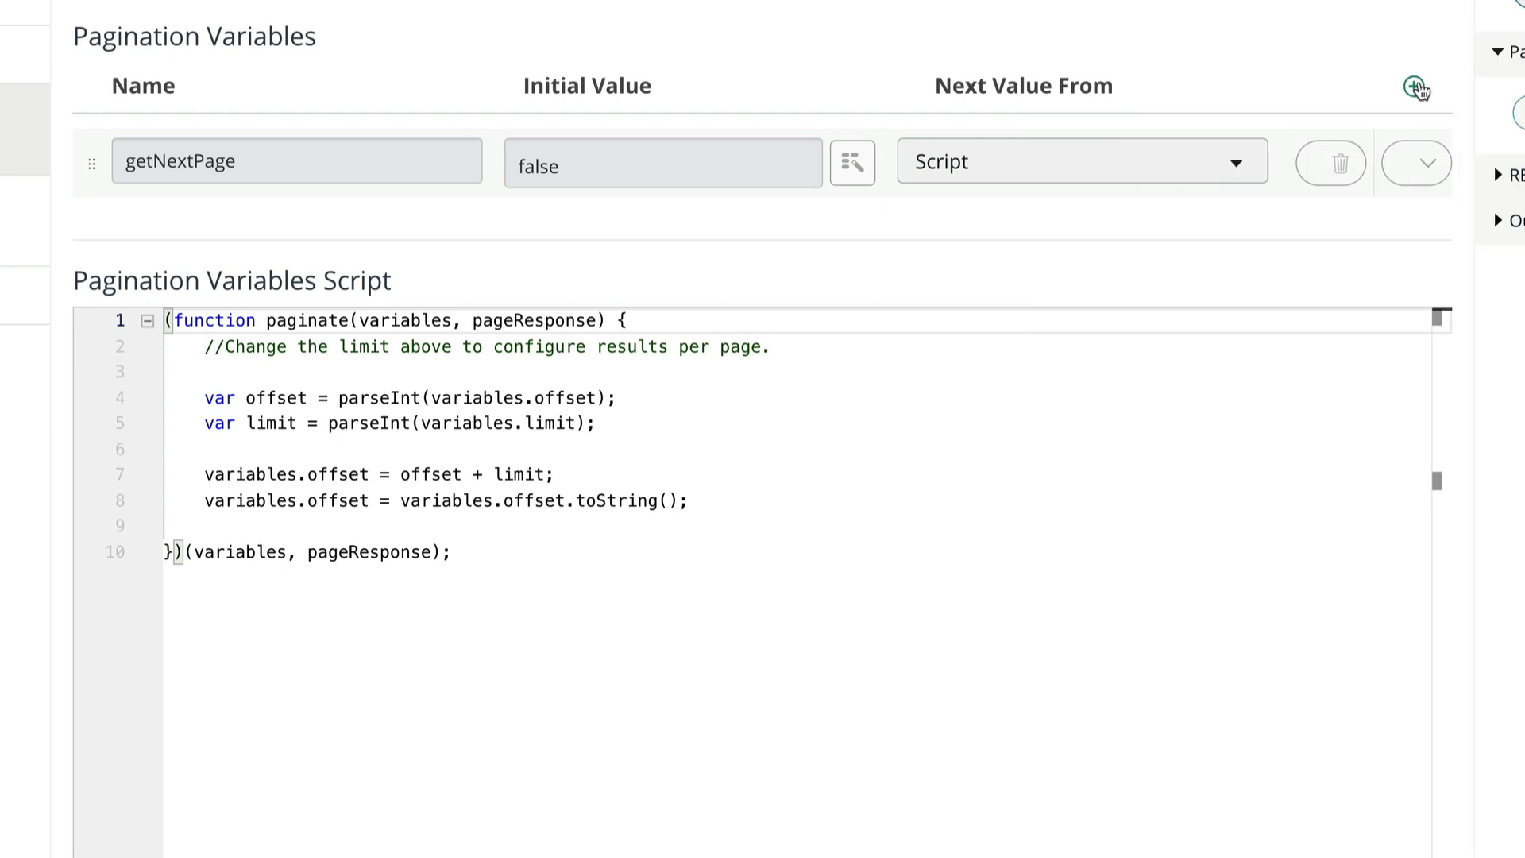
{"action": "left_click", "coordinate": [1414, 86]}
{"action": "left_click", "coordinate": [380, 237]}
{"action": "type", "text": "nextPageToken"}
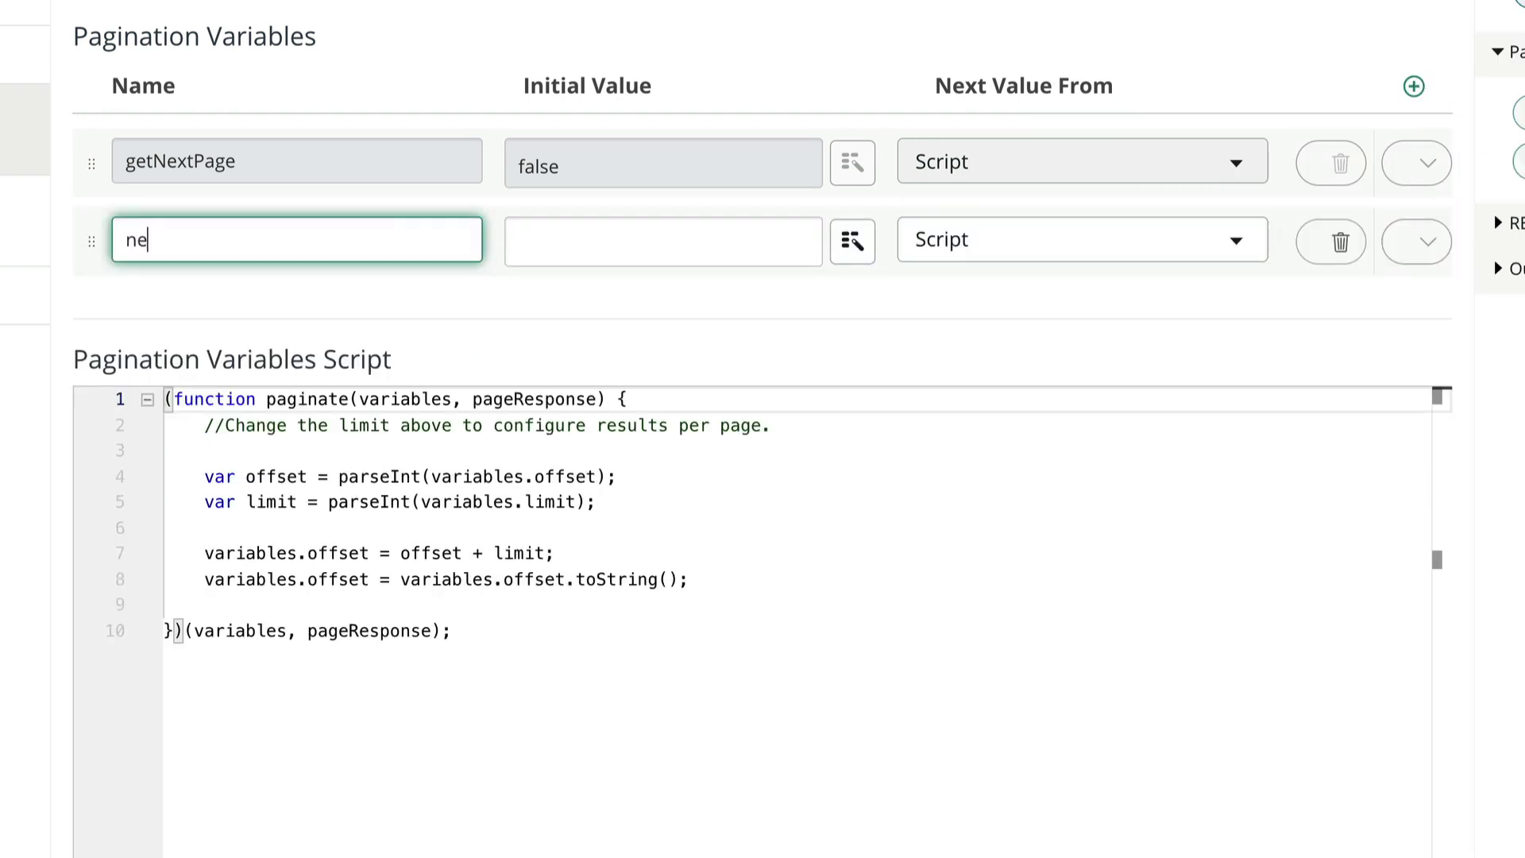
{"action": "left_click", "coordinate": [981, 254]}
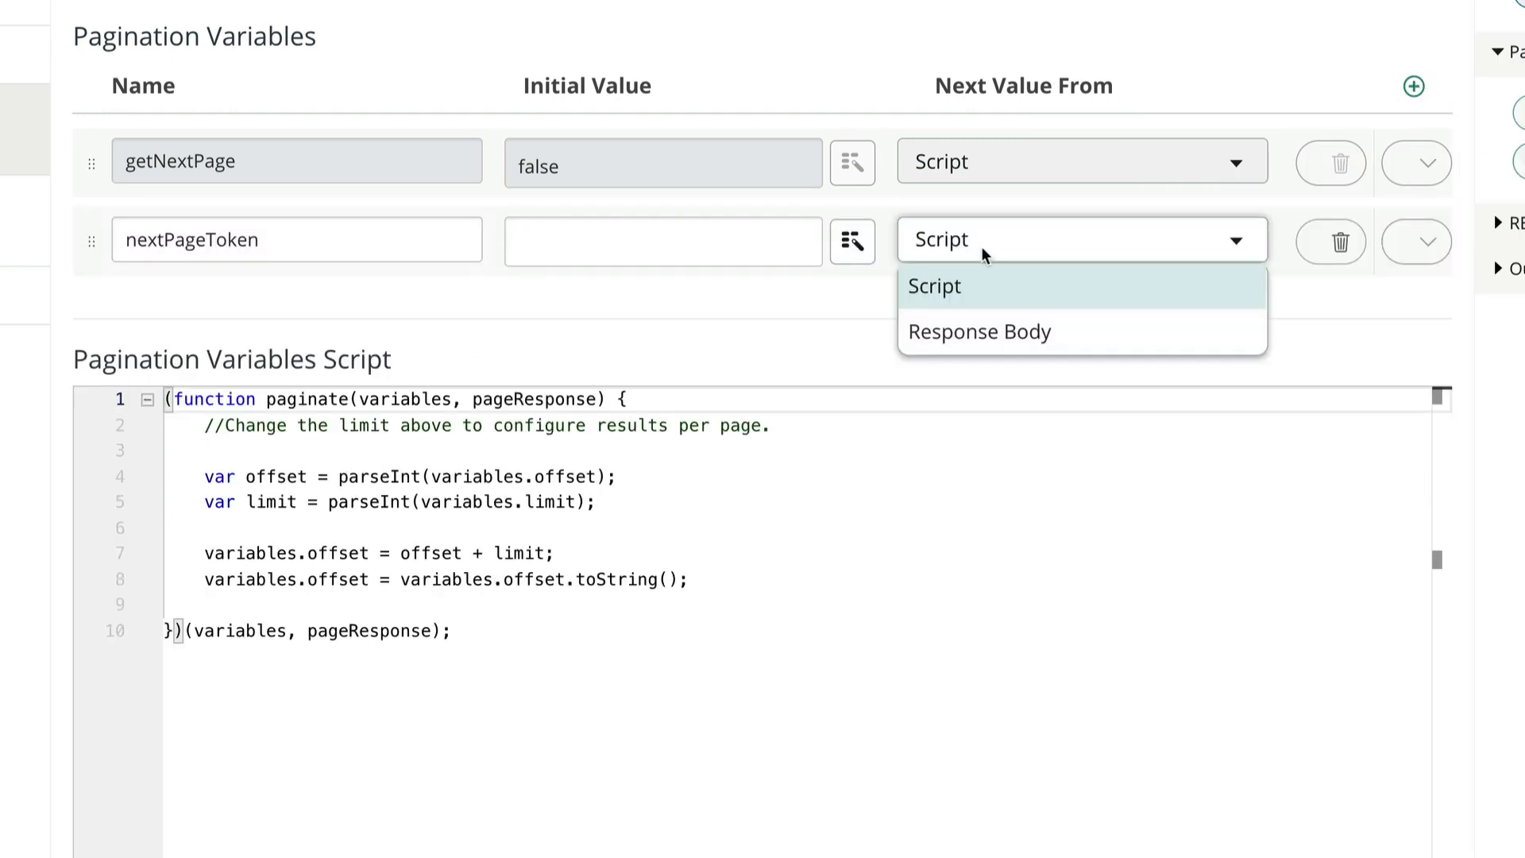
{"action": "left_click", "coordinate": [992, 329]}
{"action": "left_click", "coordinate": [593, 313]}
{"action": "left_click", "coordinate": [537, 415]}
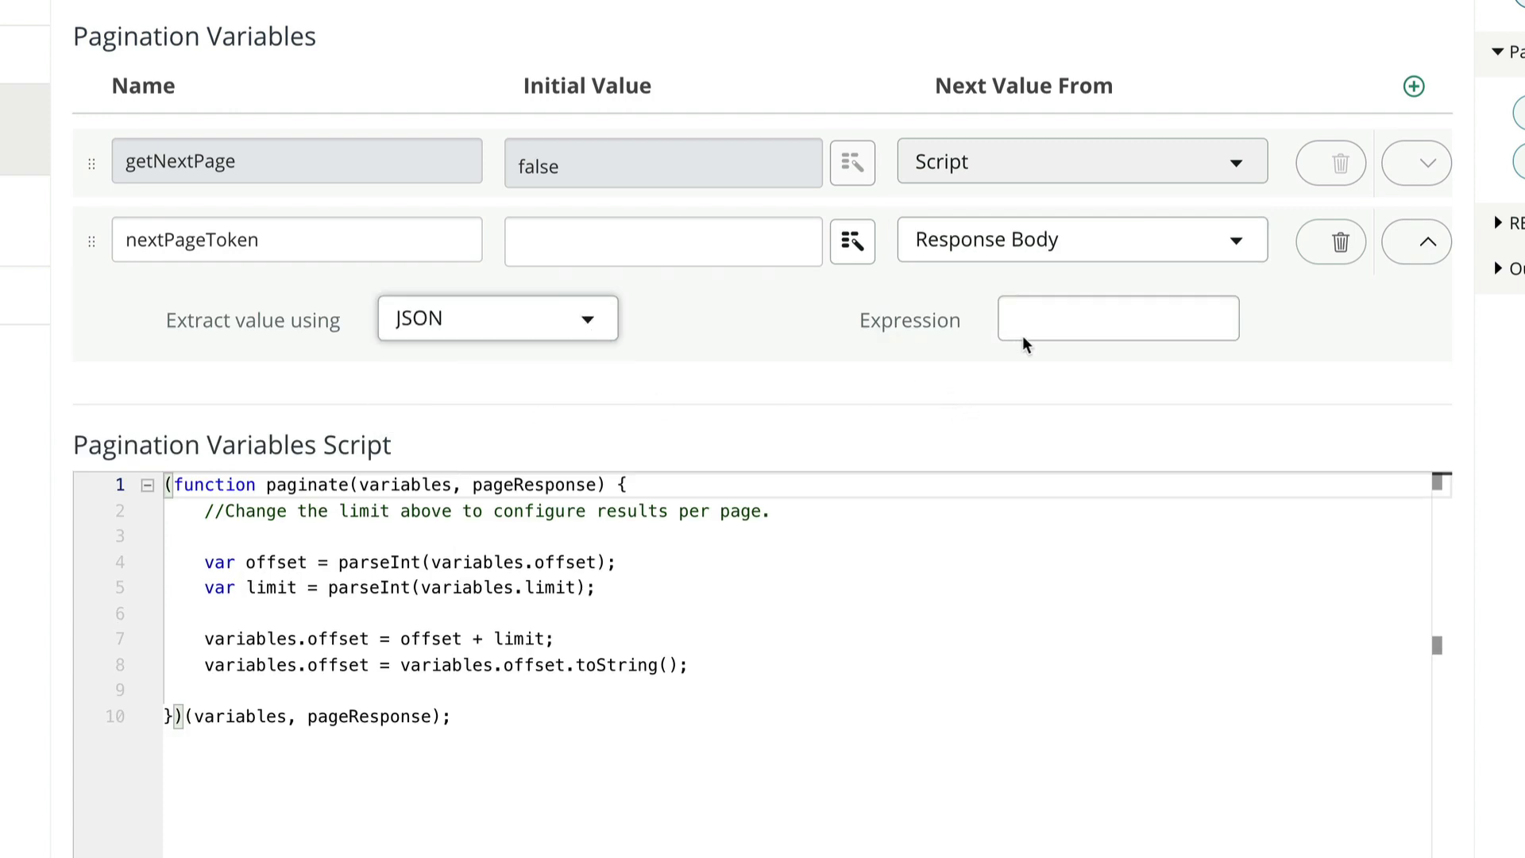
{"action": "left_click", "coordinate": [1041, 319]}
{"action": "type", "text": "$.nextPageTok"}
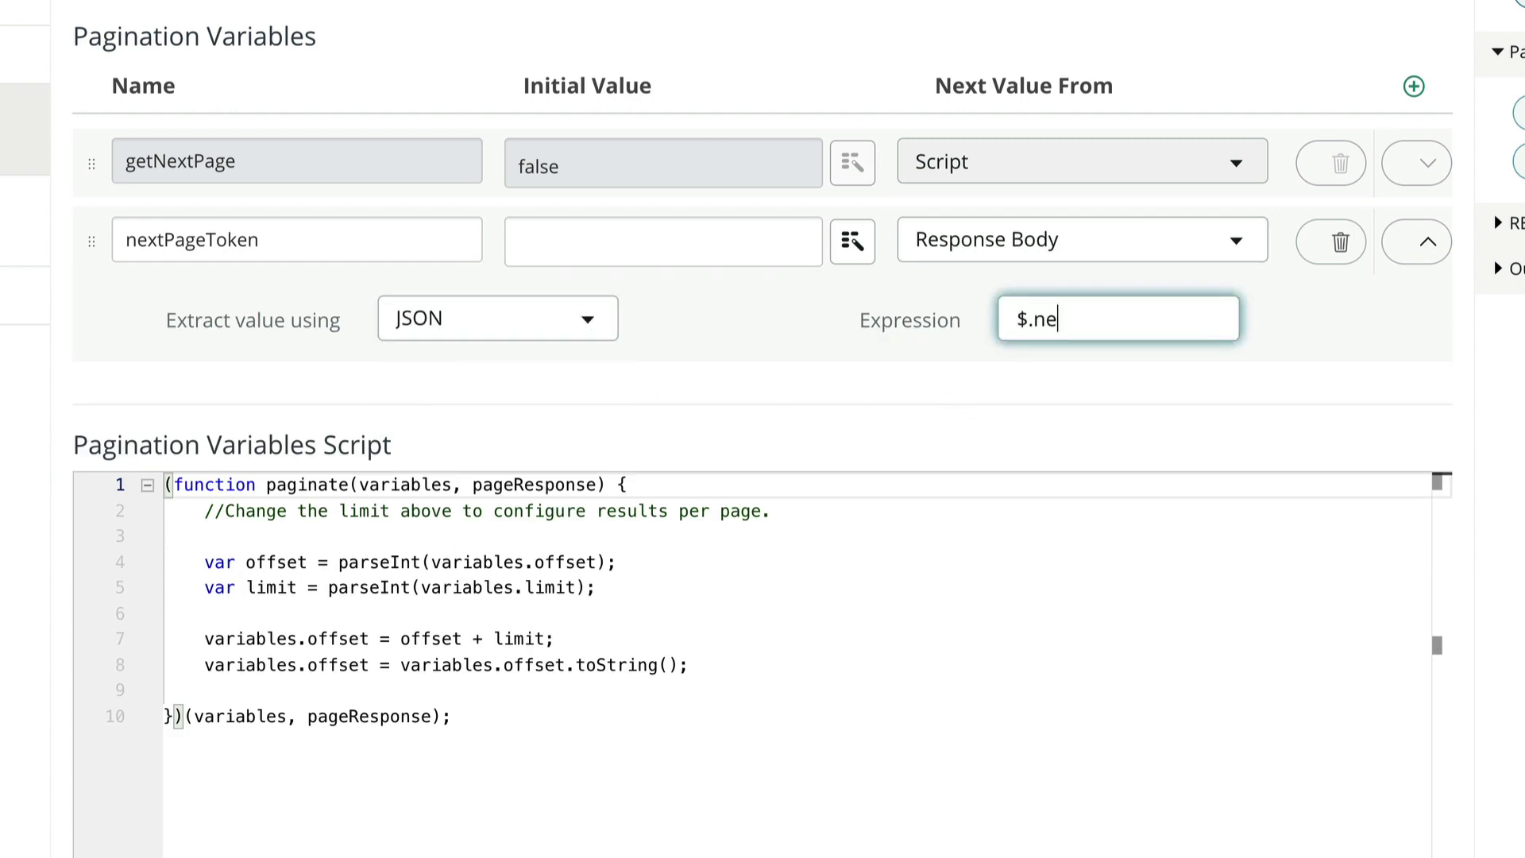
{"action": "type", "text": "en"}
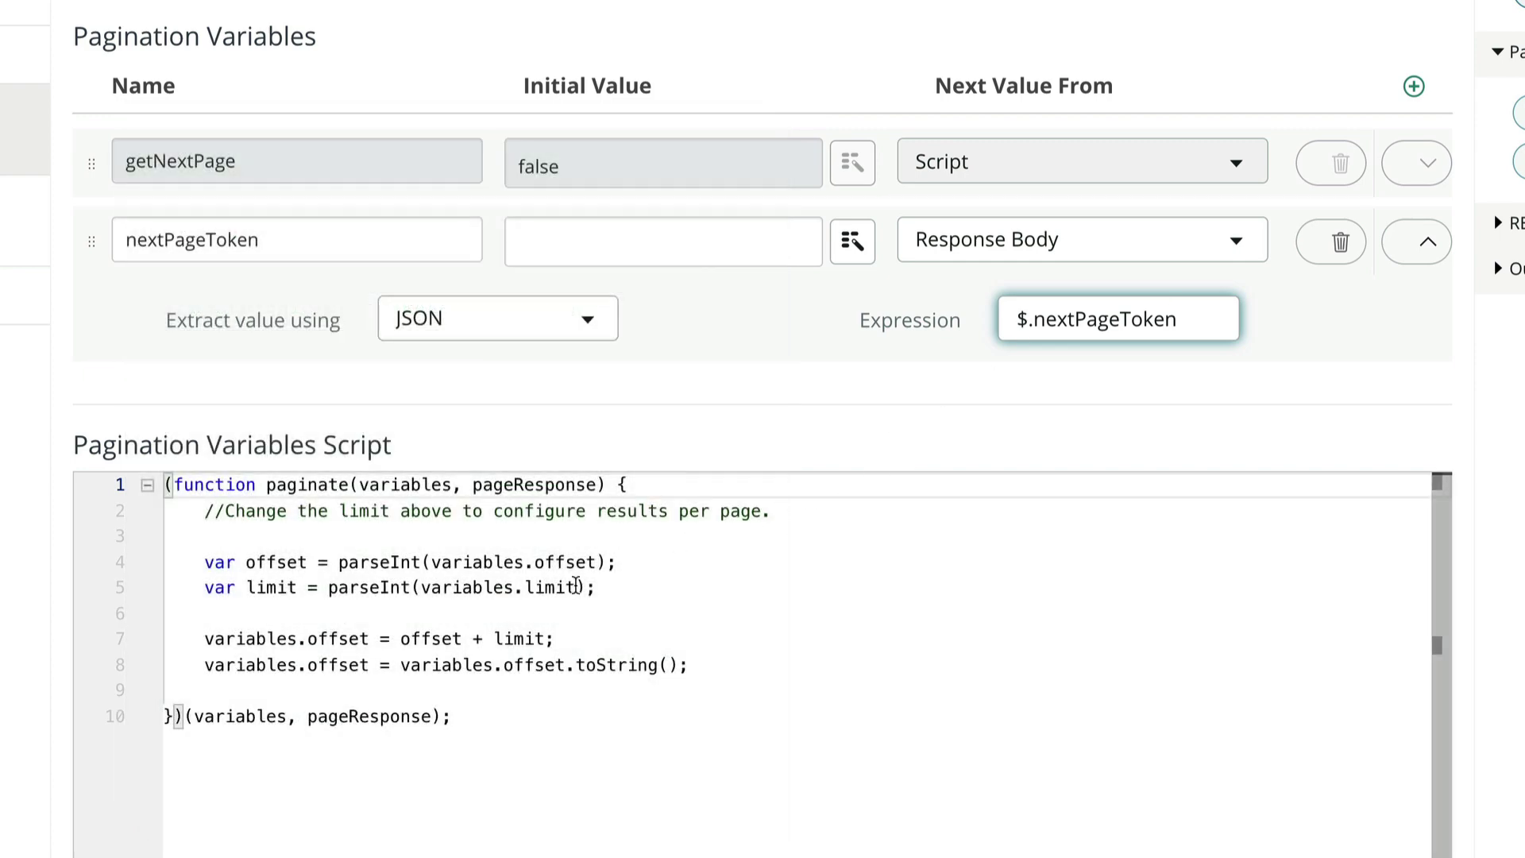
Replace the pagination variables script with the if/else version setting getNextPage.
{"action": "left_click", "coordinate": [502, 604]}
{"action": "key", "text": "ctrl+a"}
{"action": "type", "text": "(function paginate(variables, pageResponse) {     // Use this script to set pagination variables or     // manipulate variables extracted by XPath or JSON Path     if (variables.nextPageToken) {         variables.getNextPage = true;     } else {         variables.getNextPage = false;     } })(variables, pageResponse);"}
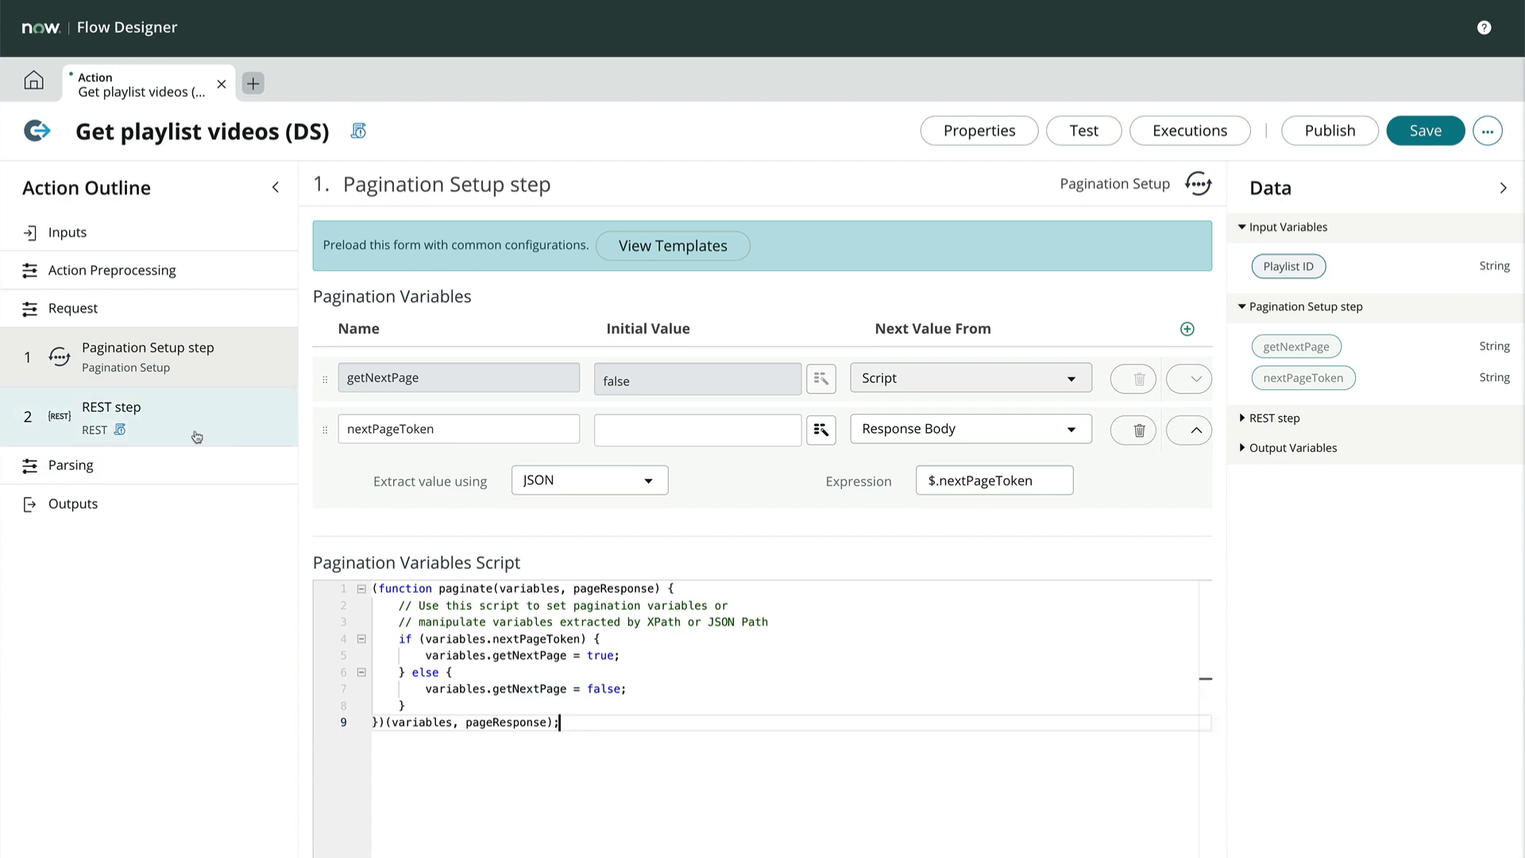
Set the REST step to the YouTube_API_Key alias with resource path /playlistItems.
{"action": "left_click", "coordinate": [197, 436]}
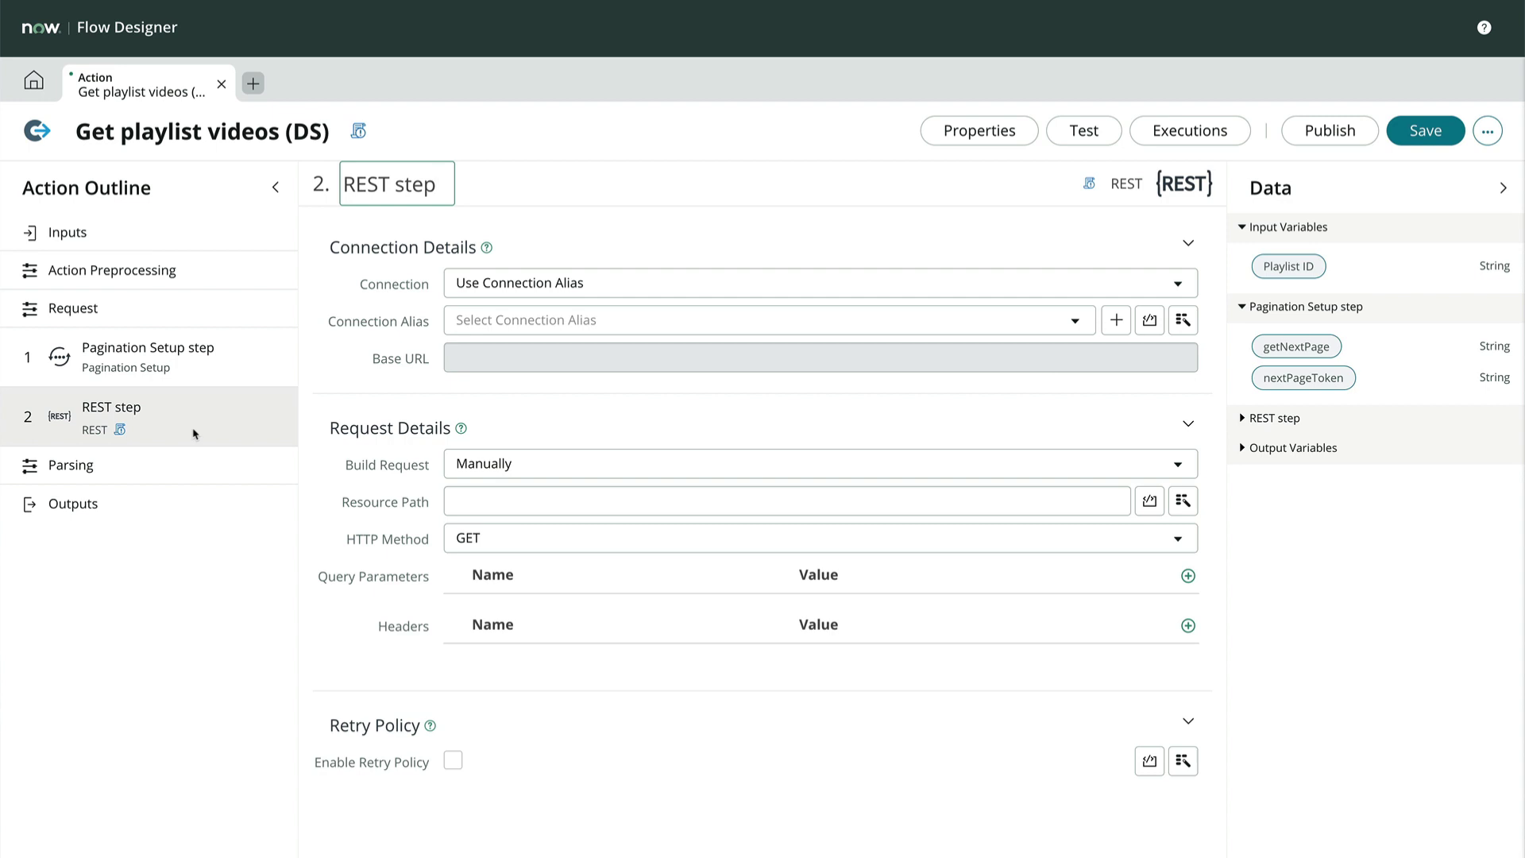
{"action": "left_click", "coordinate": [488, 330]}
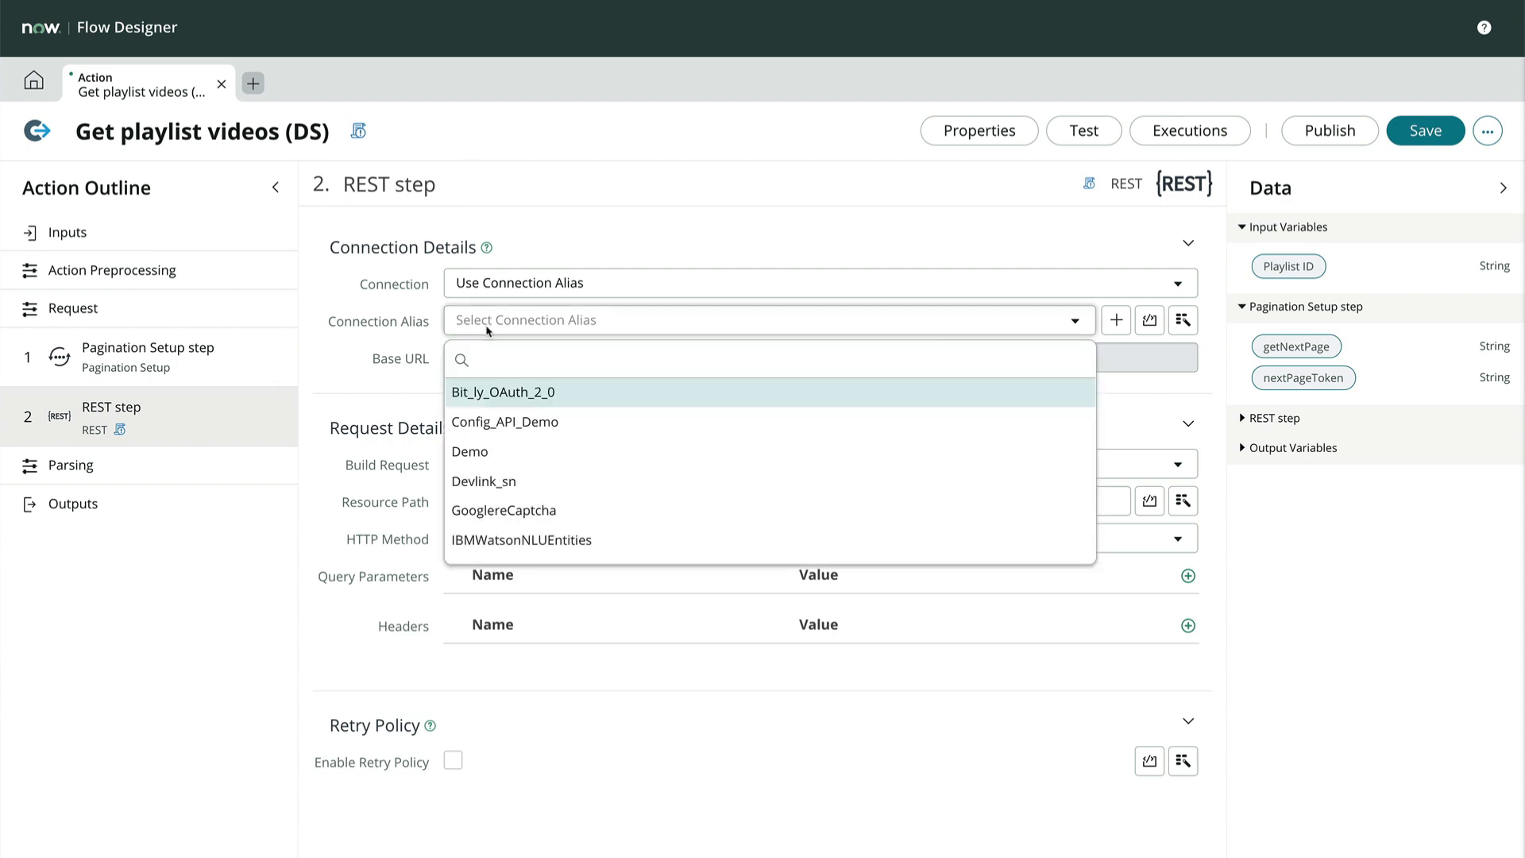
{"action": "scroll", "coordinate": [511, 493], "scroll_direction": "down", "scroll_amount": 15}
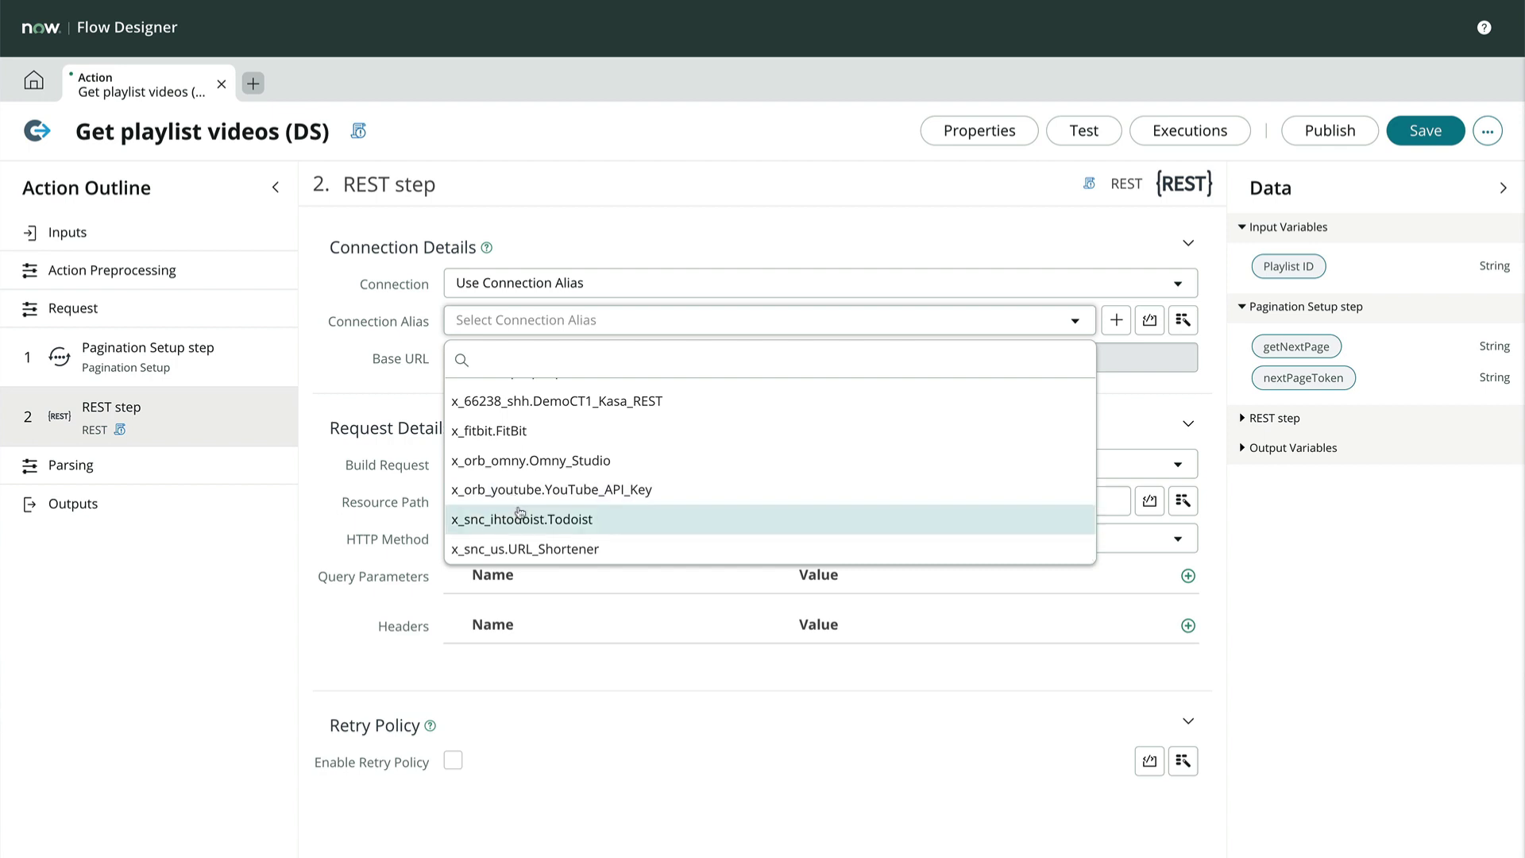
{"action": "left_click", "coordinate": [511, 490]}
{"action": "left_click", "coordinate": [536, 499]}
{"action": "type", "text": "/"}
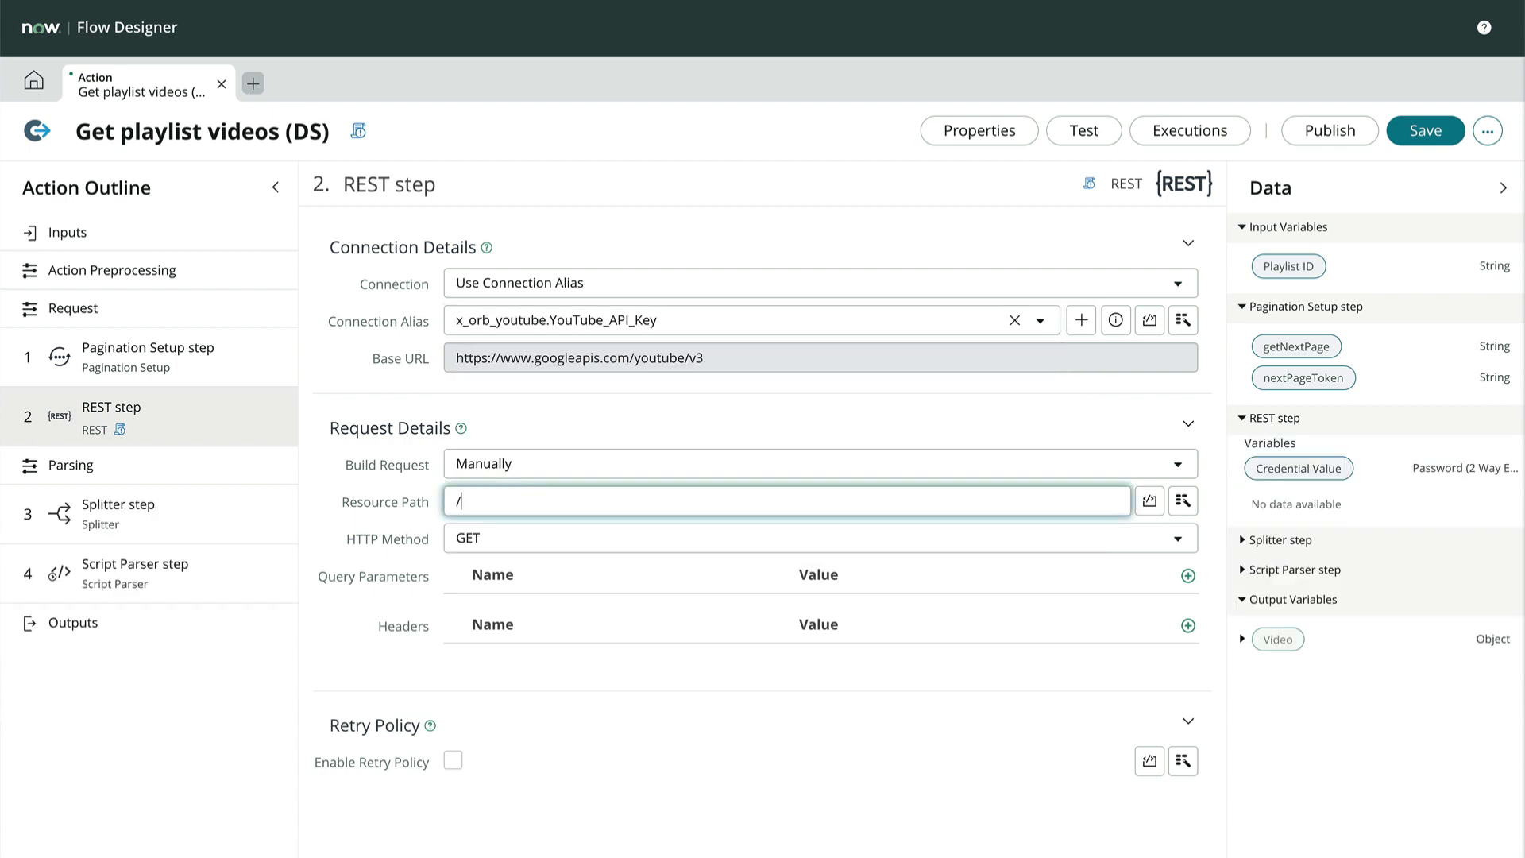
{"action": "type", "text": "playlistItems"}
Add query parameters part=snippet and maxResults=50.
{"action": "left_click", "coordinate": [1189, 575]}
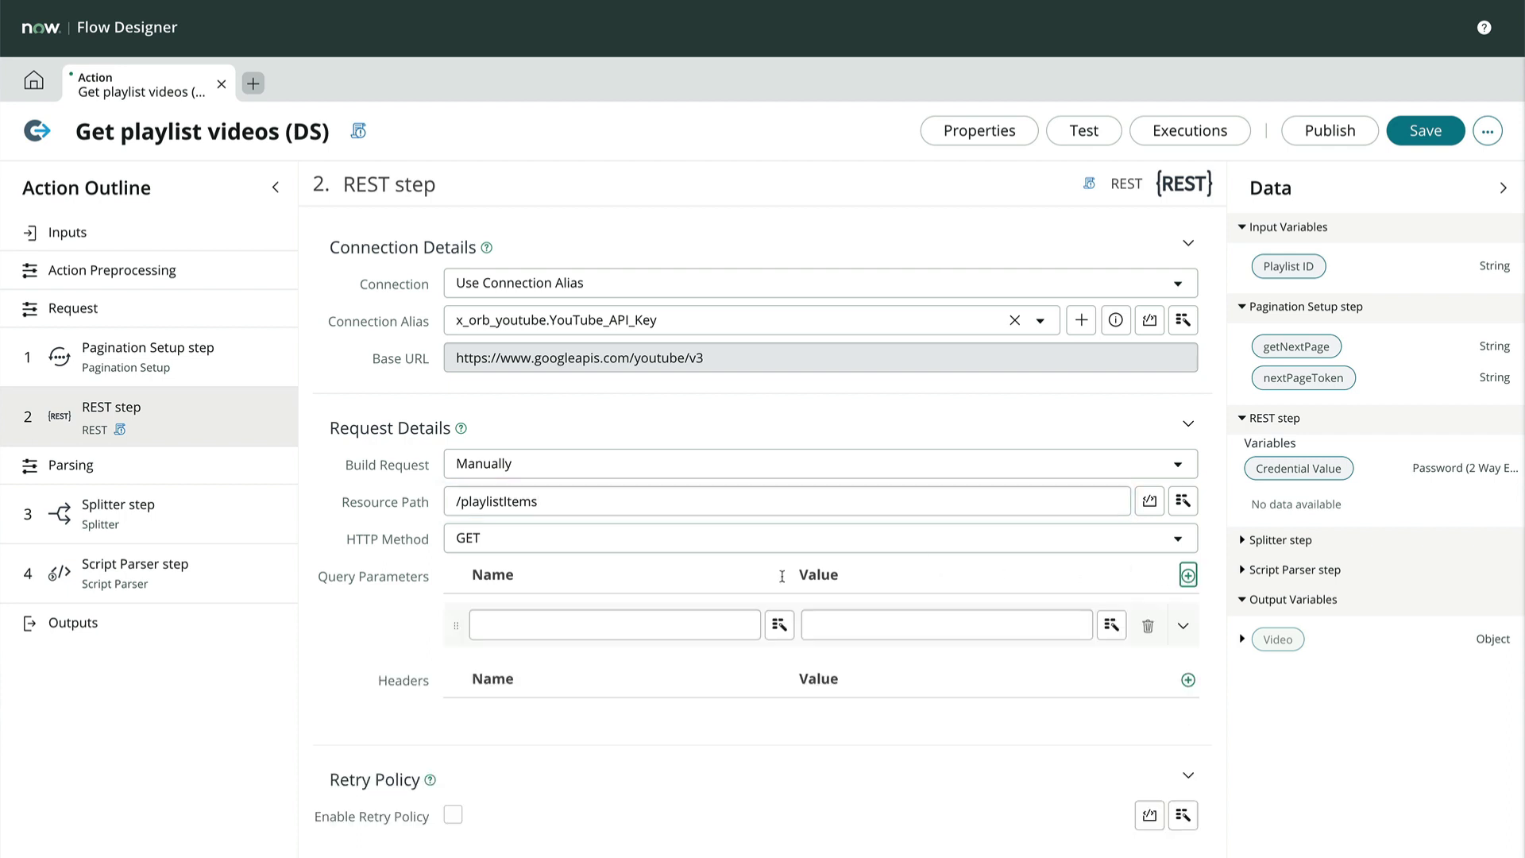
{"action": "type", "text": "part"}
{"action": "key", "text": "Tab"}
{"action": "type", "text": "snippet"}
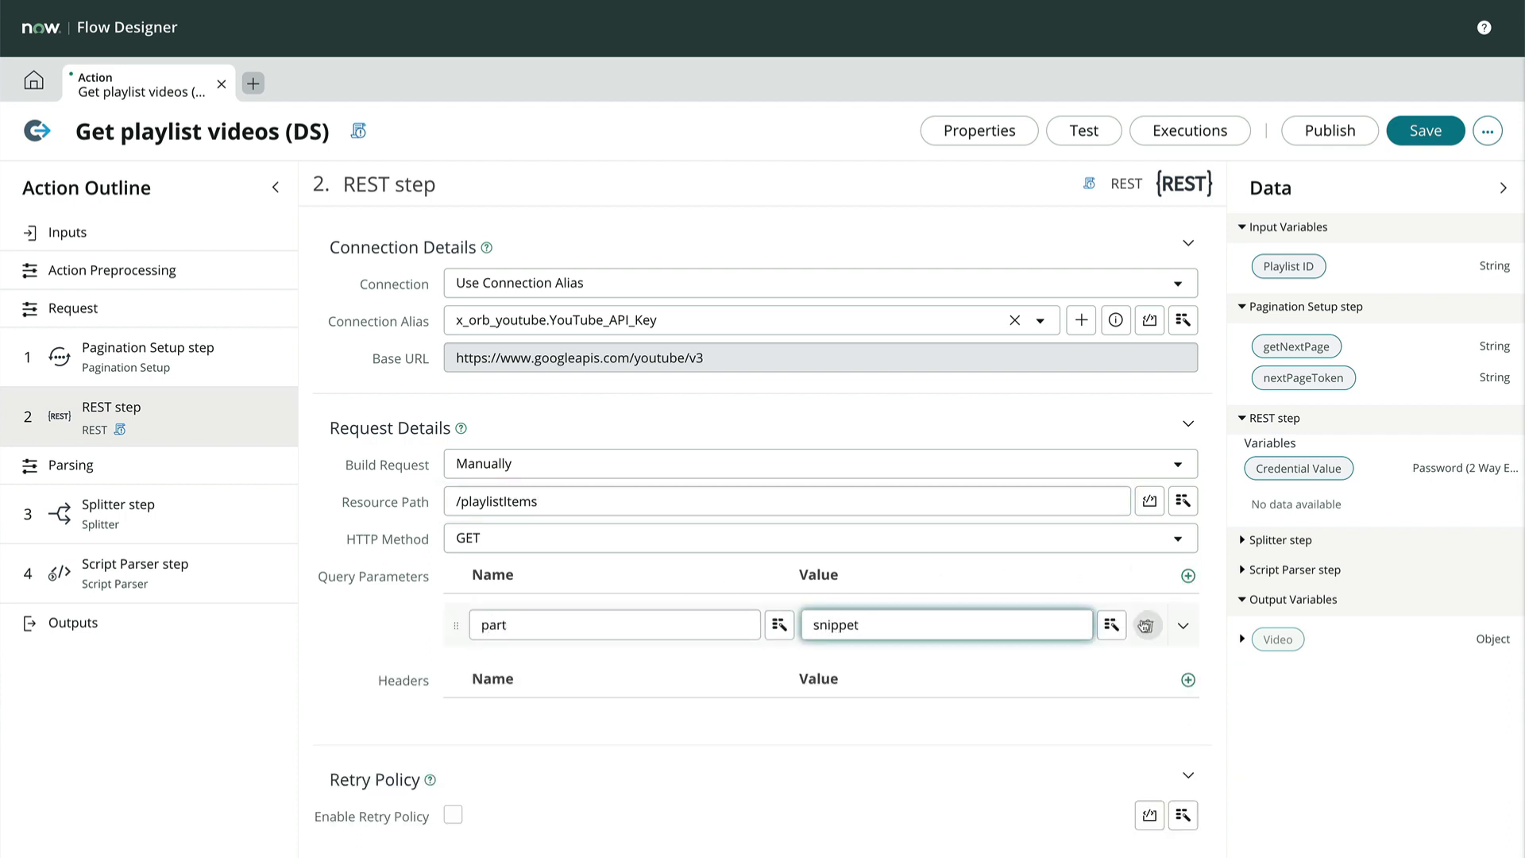
{"action": "left_click", "coordinate": [1189, 575]}
{"action": "type", "text": "maxResults"}
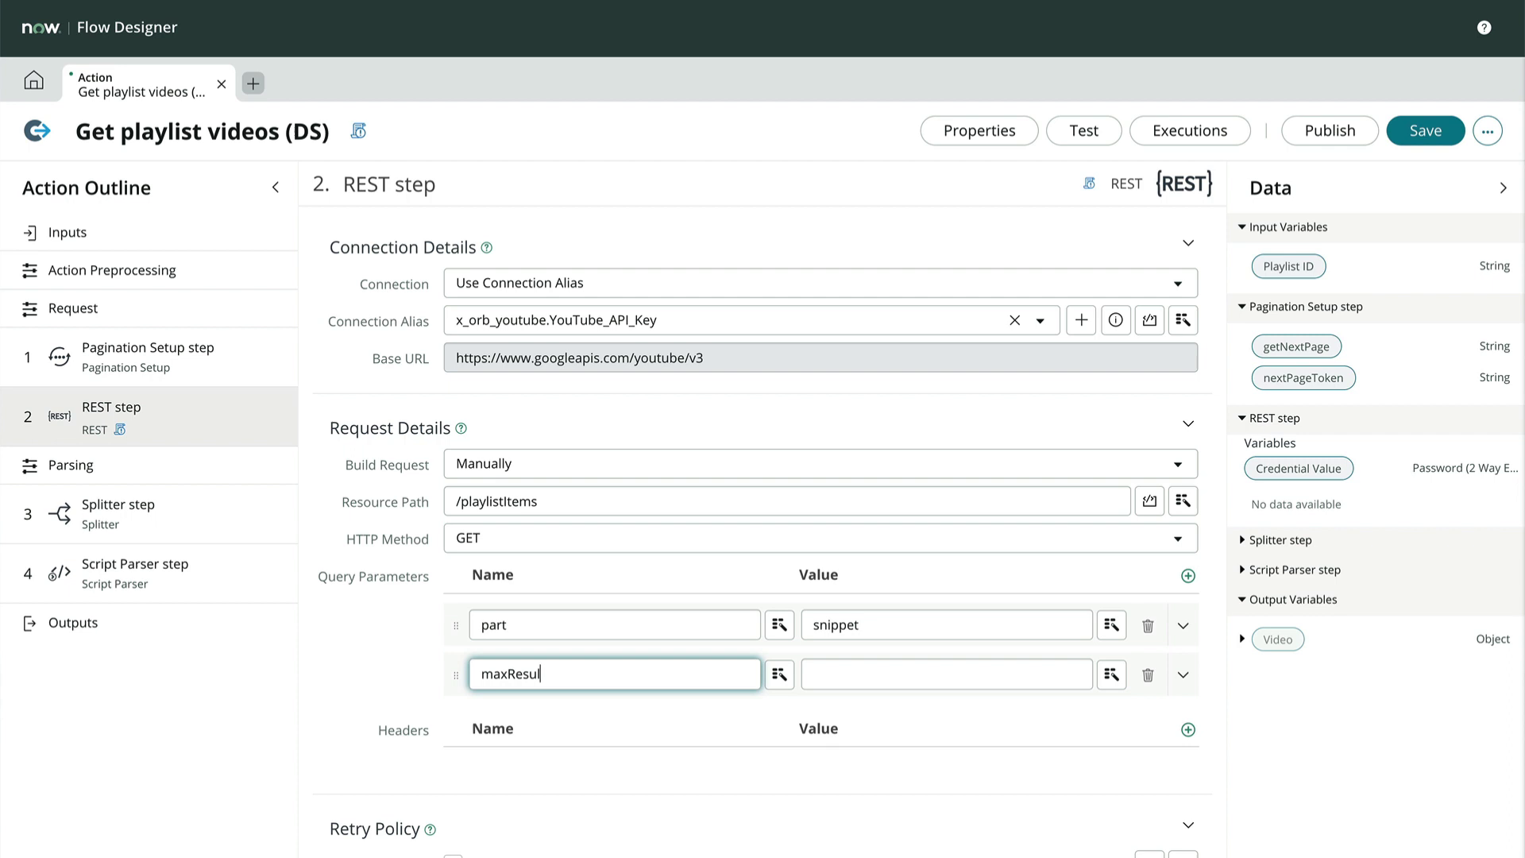
{"action": "key", "text": "Tab"}
{"action": "type", "text": "50"}
Add playlistId, key and pageToken parameters mapped to the Playlist ID, credential and token pills.
{"action": "left_click", "coordinate": [1188, 575]}
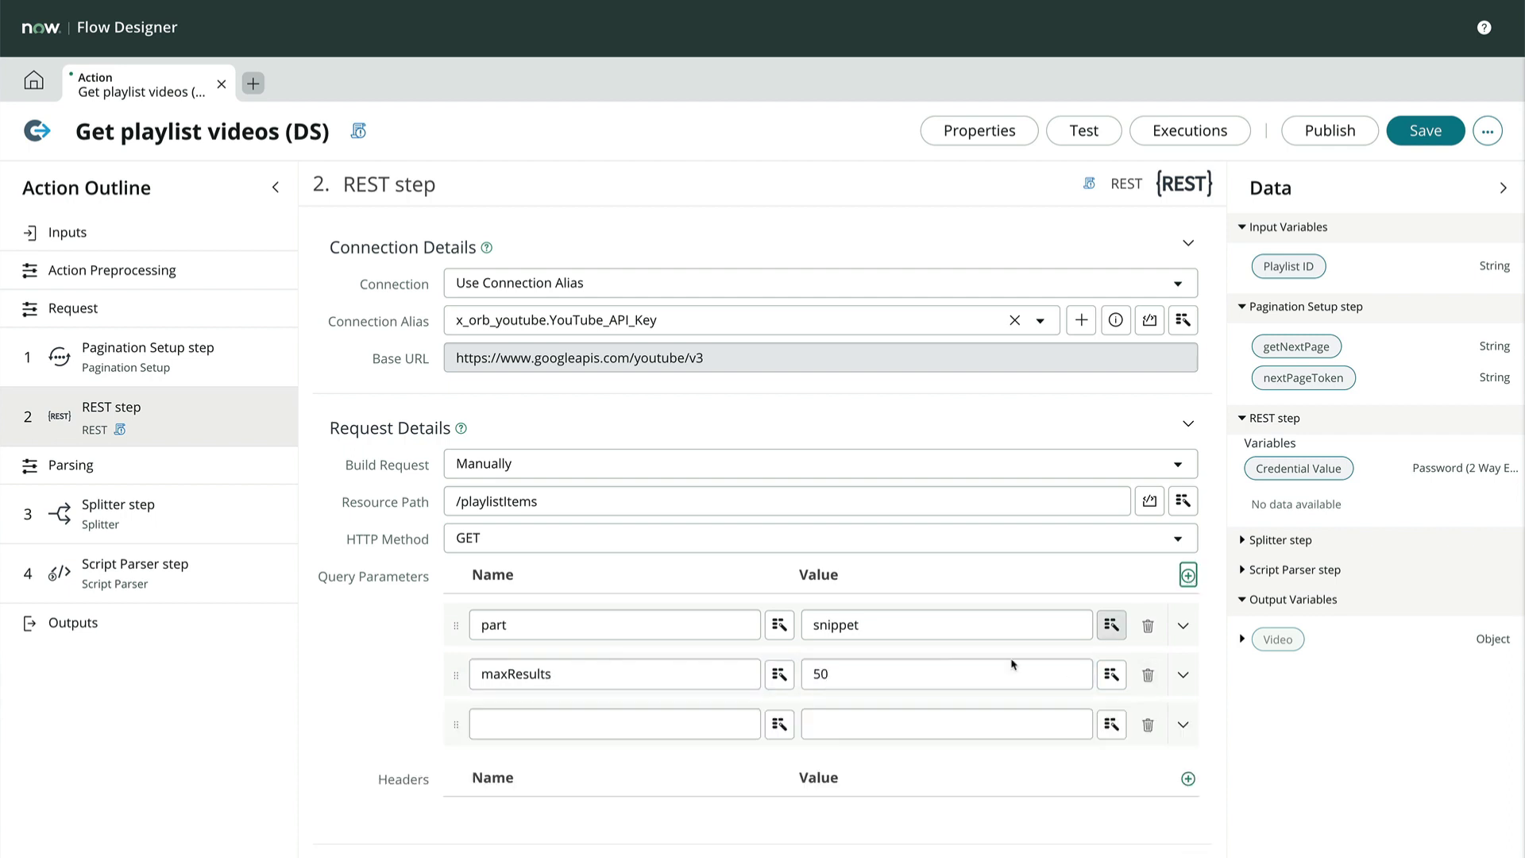
{"action": "type", "text": "playlistId"}
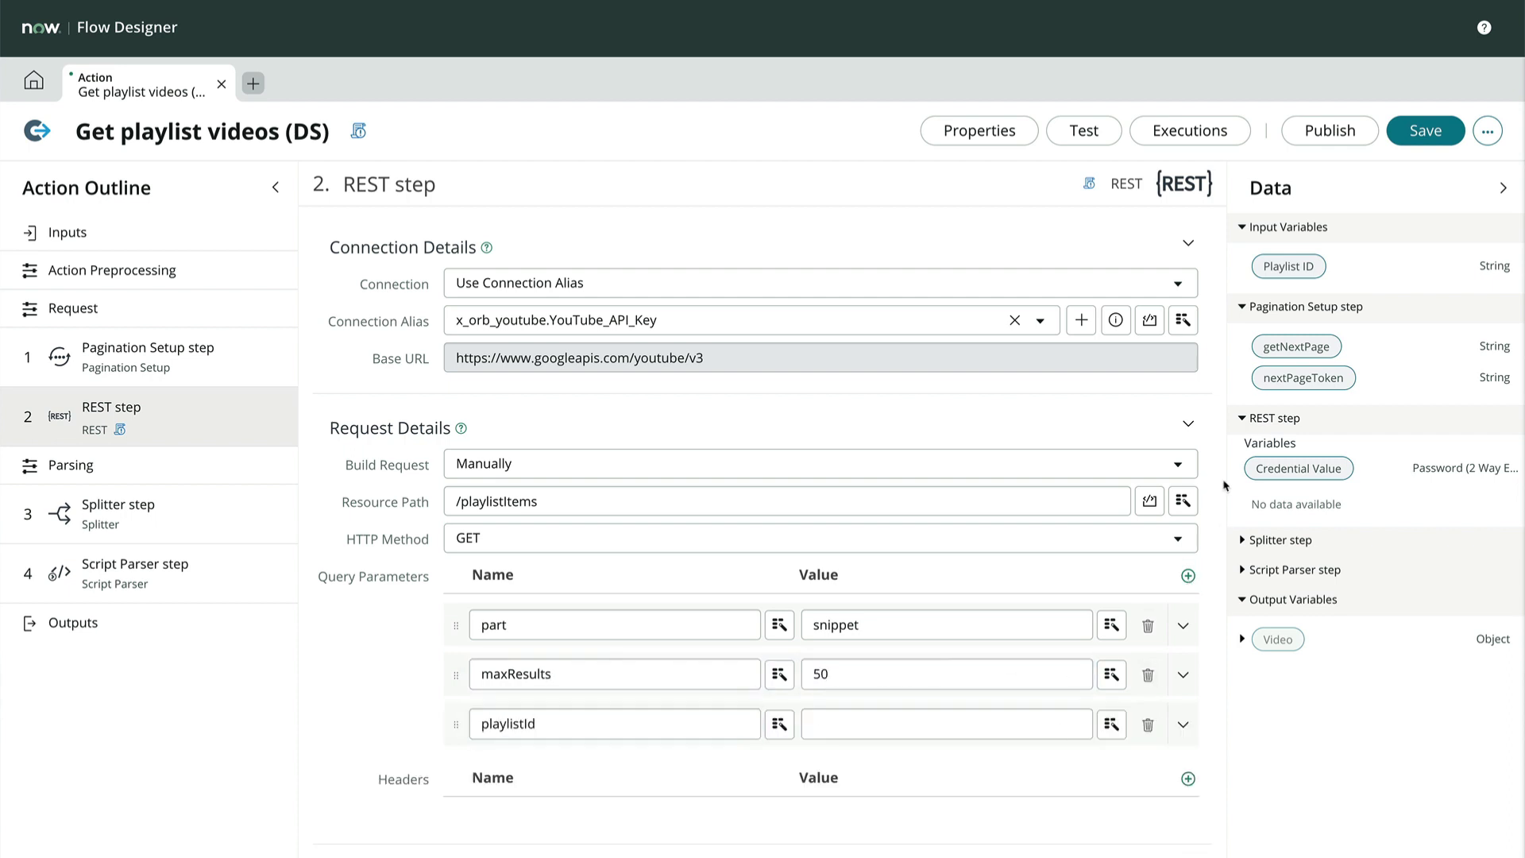
{"action": "left_click_drag", "start_coordinate": [1289, 267], "coordinate": [944, 726]}
{"action": "left_click", "coordinate": [1188, 575]}
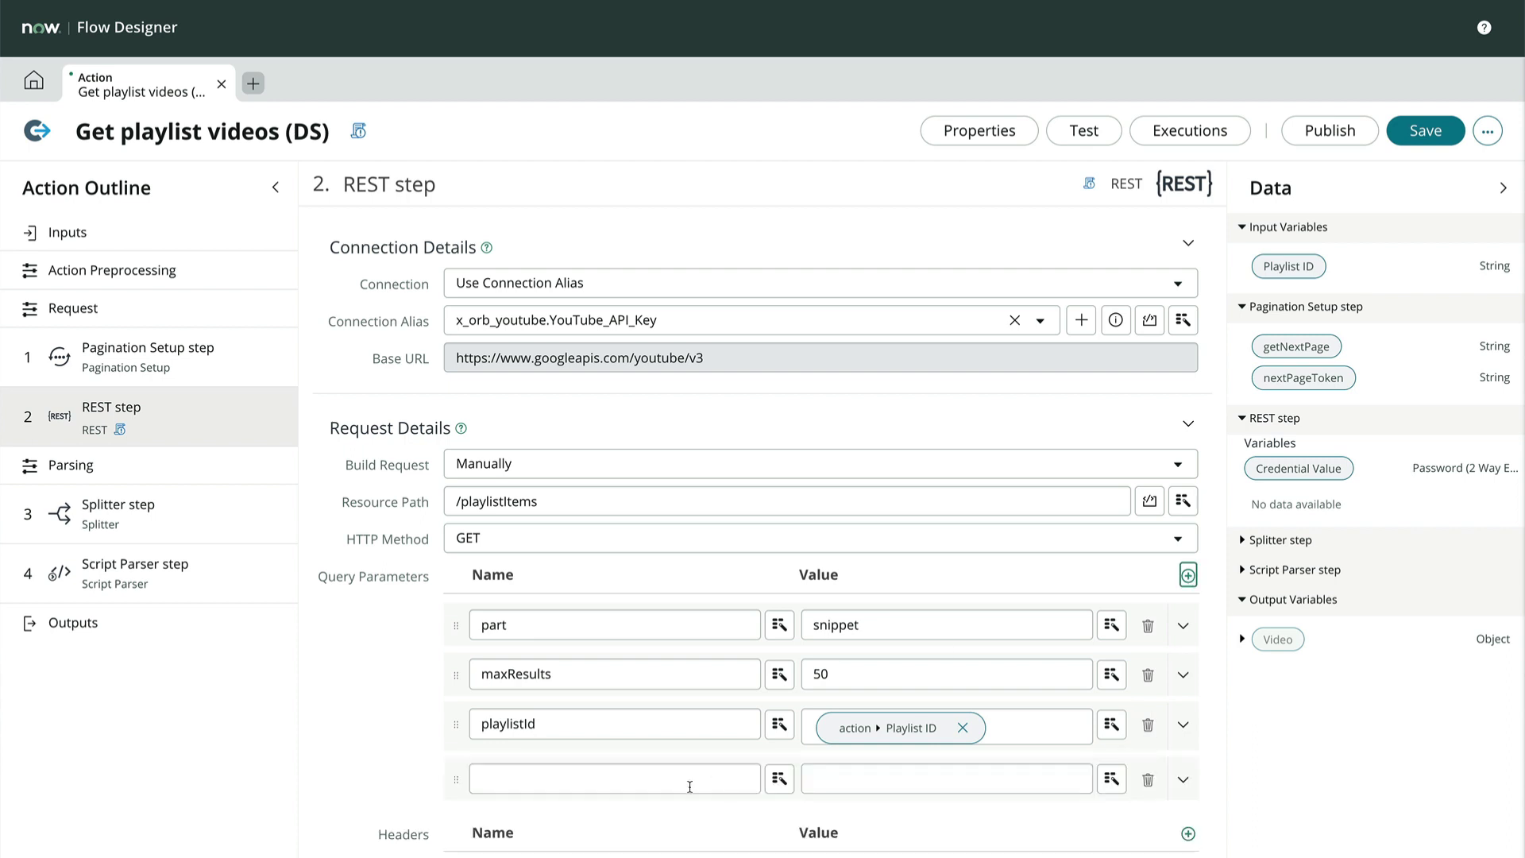
{"action": "type", "text": "key"}
{"action": "left_click_drag", "start_coordinate": [1299, 468], "coordinate": [977, 776]}
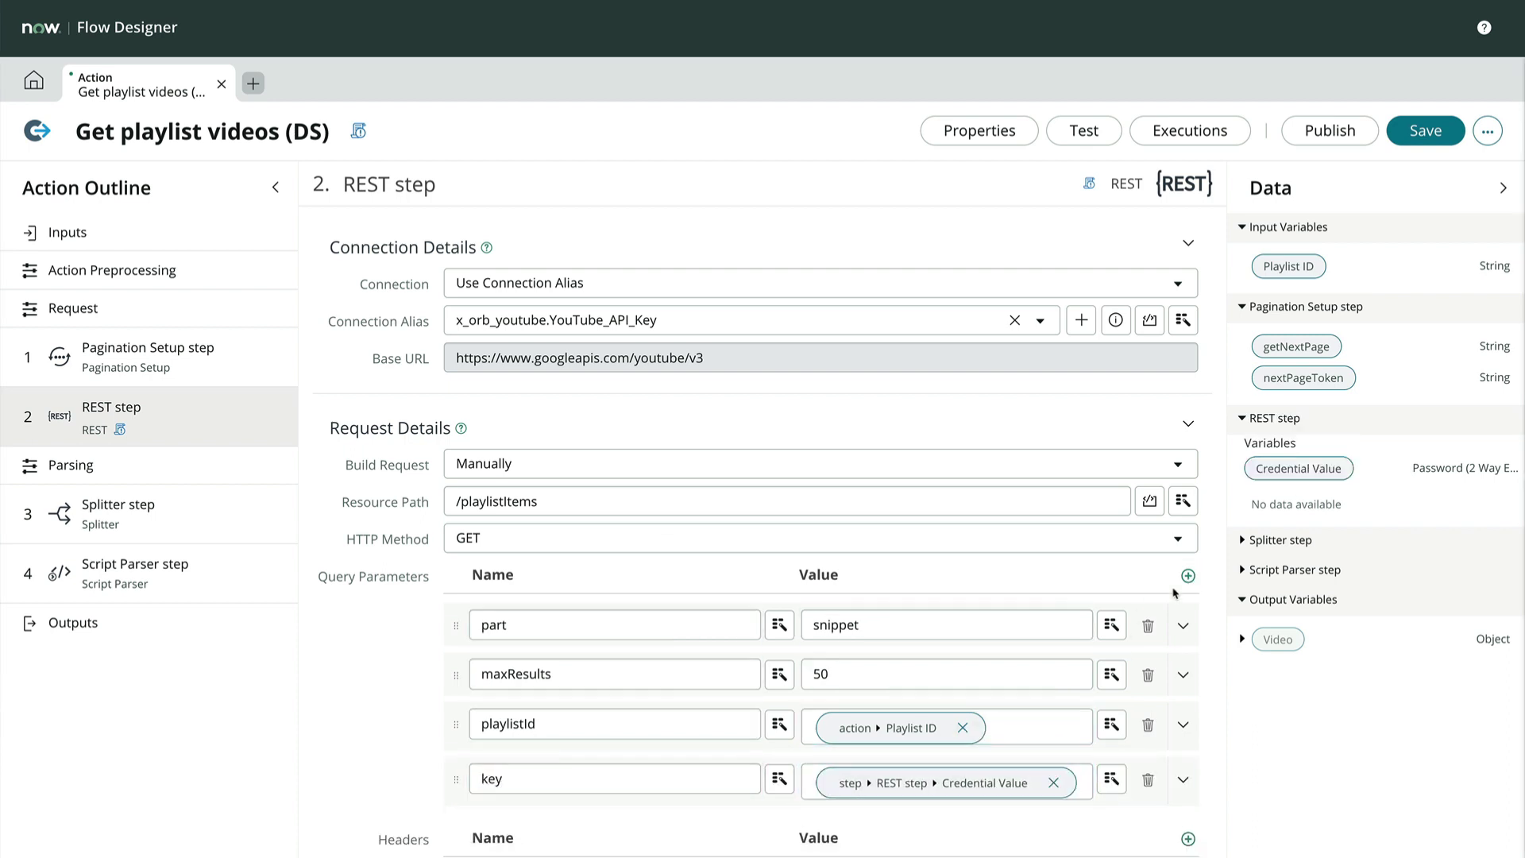
{"action": "left_click", "coordinate": [1189, 575]}
{"action": "type", "text": "pageToken"}
{"action": "left_click_drag", "start_coordinate": [1304, 378], "coordinate": [990, 826]}
Add an Accept: application/json request header.
{"action": "scroll", "coordinate": [989, 715], "scroll_direction": "down", "scroll_amount": 3}
{"action": "left_click", "coordinate": [1189, 691]}
{"action": "type", "text": "Accept"}
{"action": "key", "text": "Tab"}
{"action": "type", "text": "application/json"}
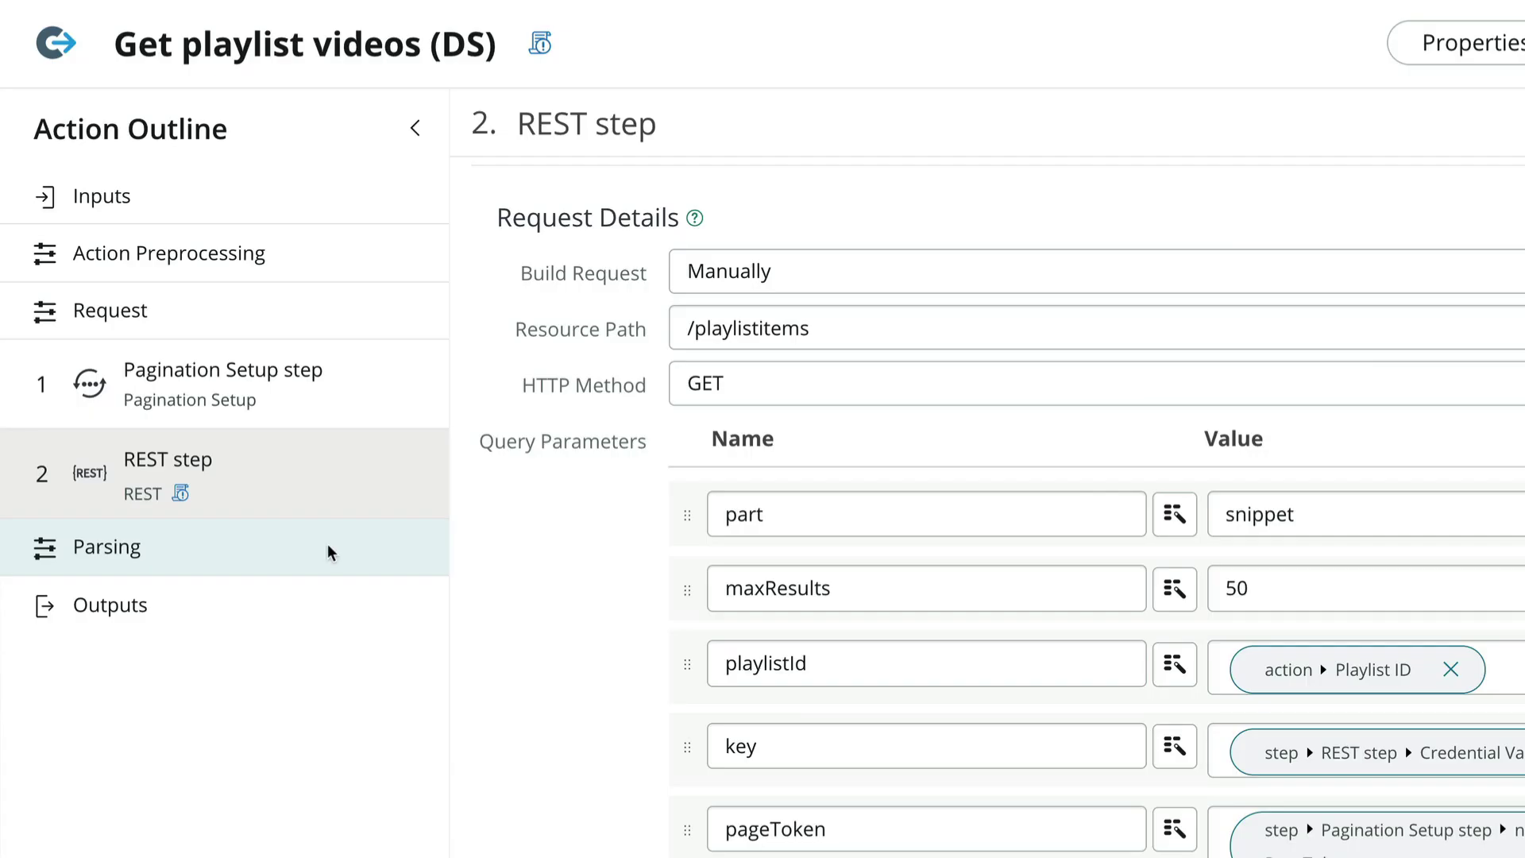
Split records with the JSON/XML Splitter and parse each item with the Script Parser.
{"action": "left_click", "coordinate": [331, 552]}
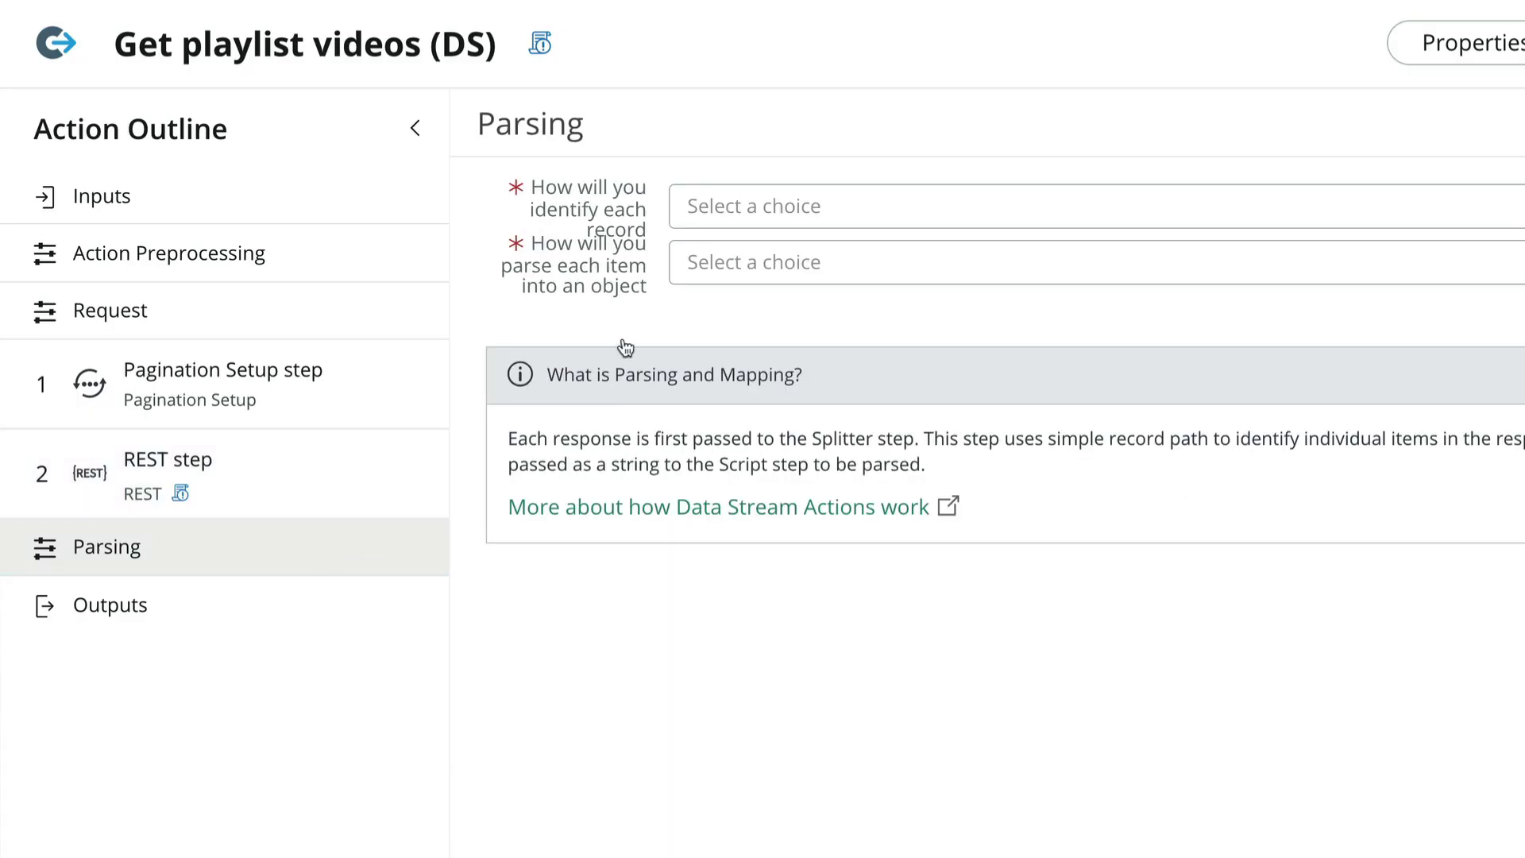
{"action": "left_click", "coordinate": [807, 215]}
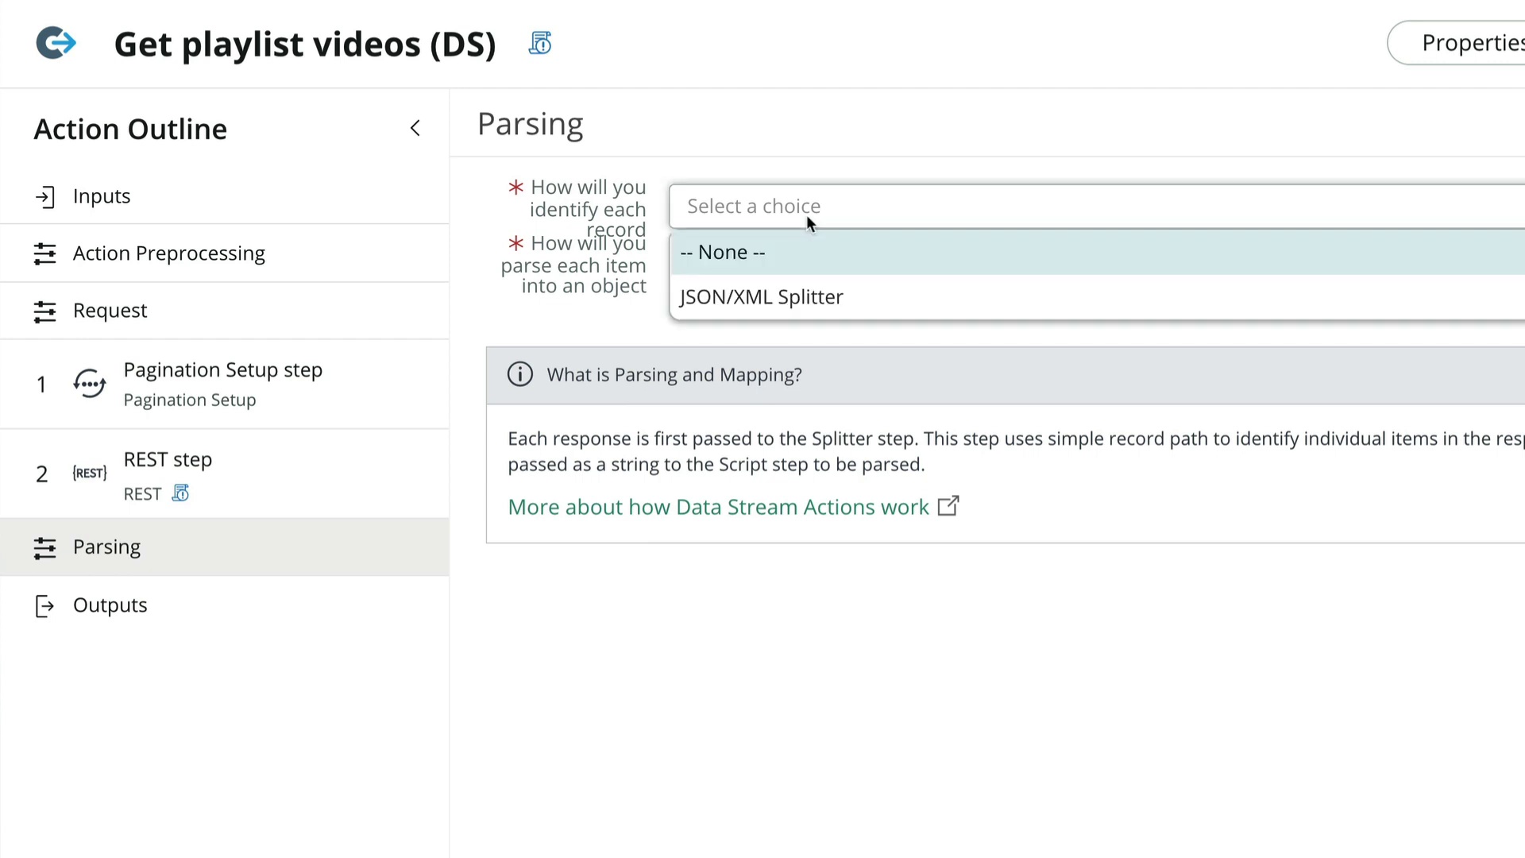
{"action": "left_click", "coordinate": [798, 297]}
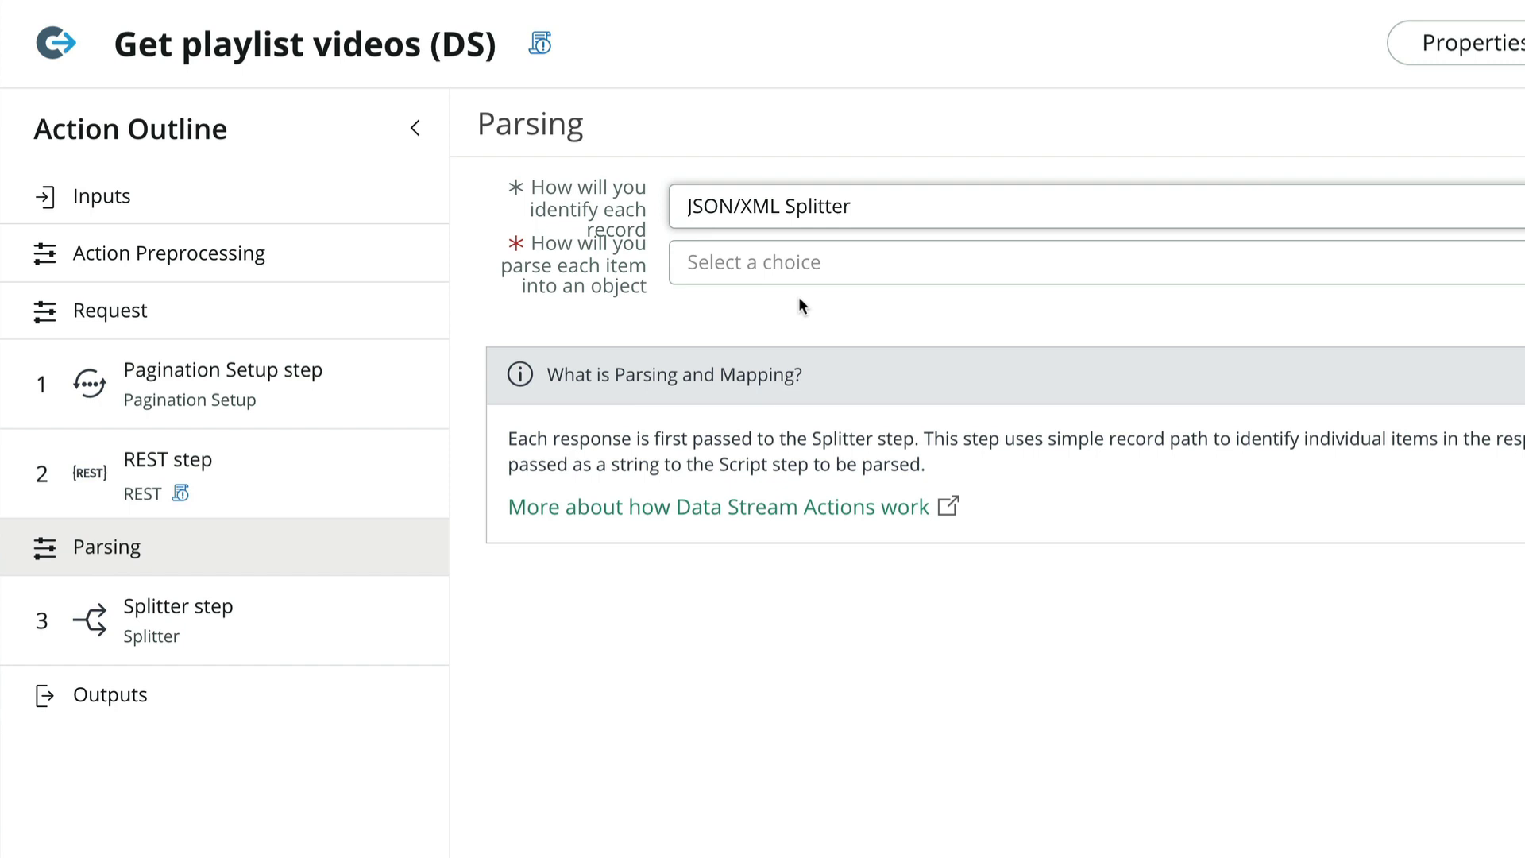
{"action": "left_click", "coordinate": [818, 264]}
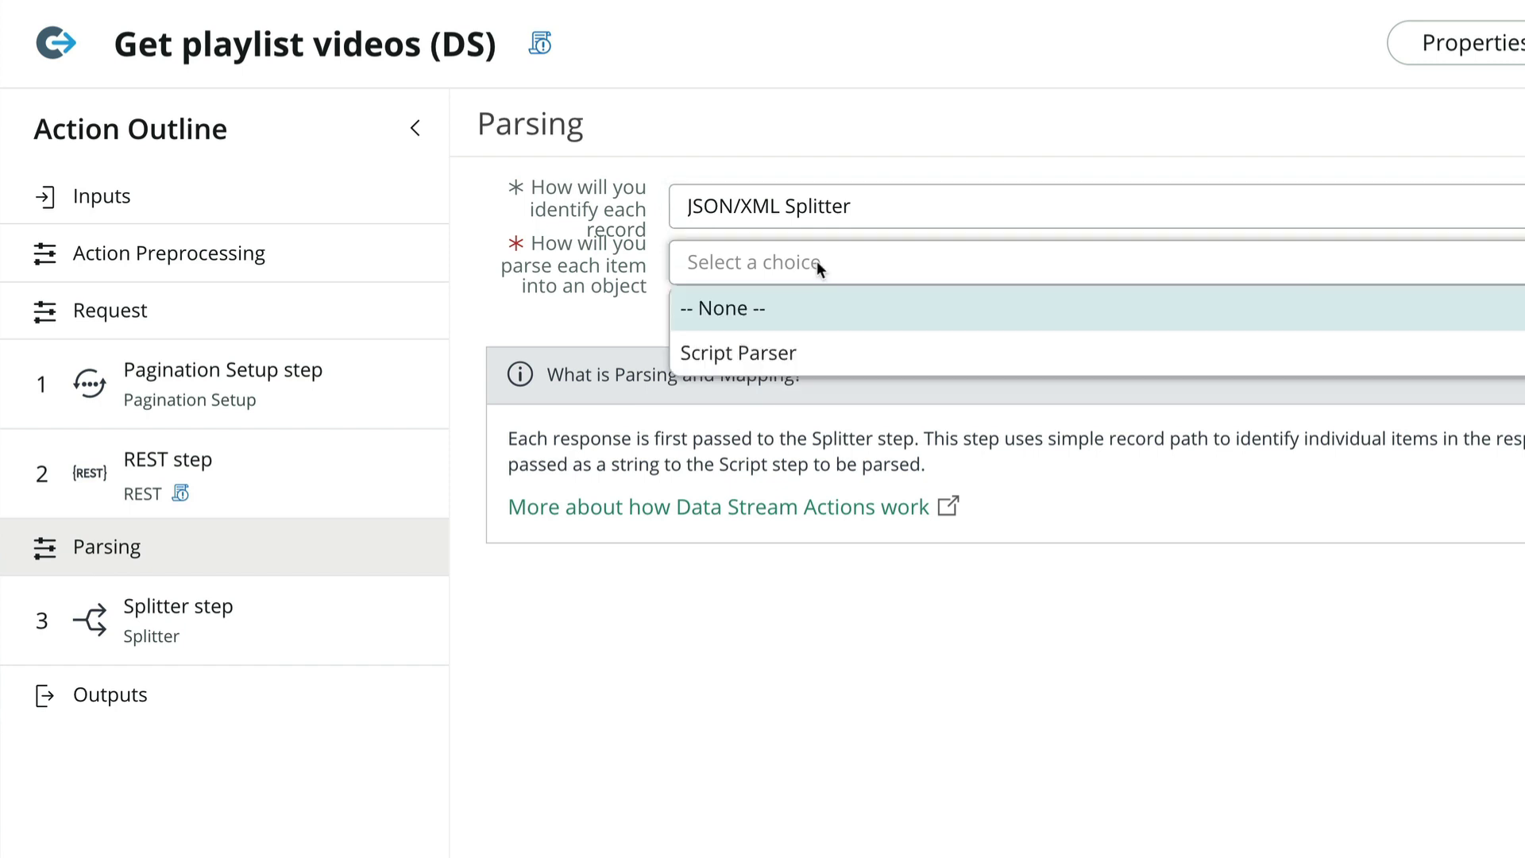
{"action": "left_click", "coordinate": [801, 355]}
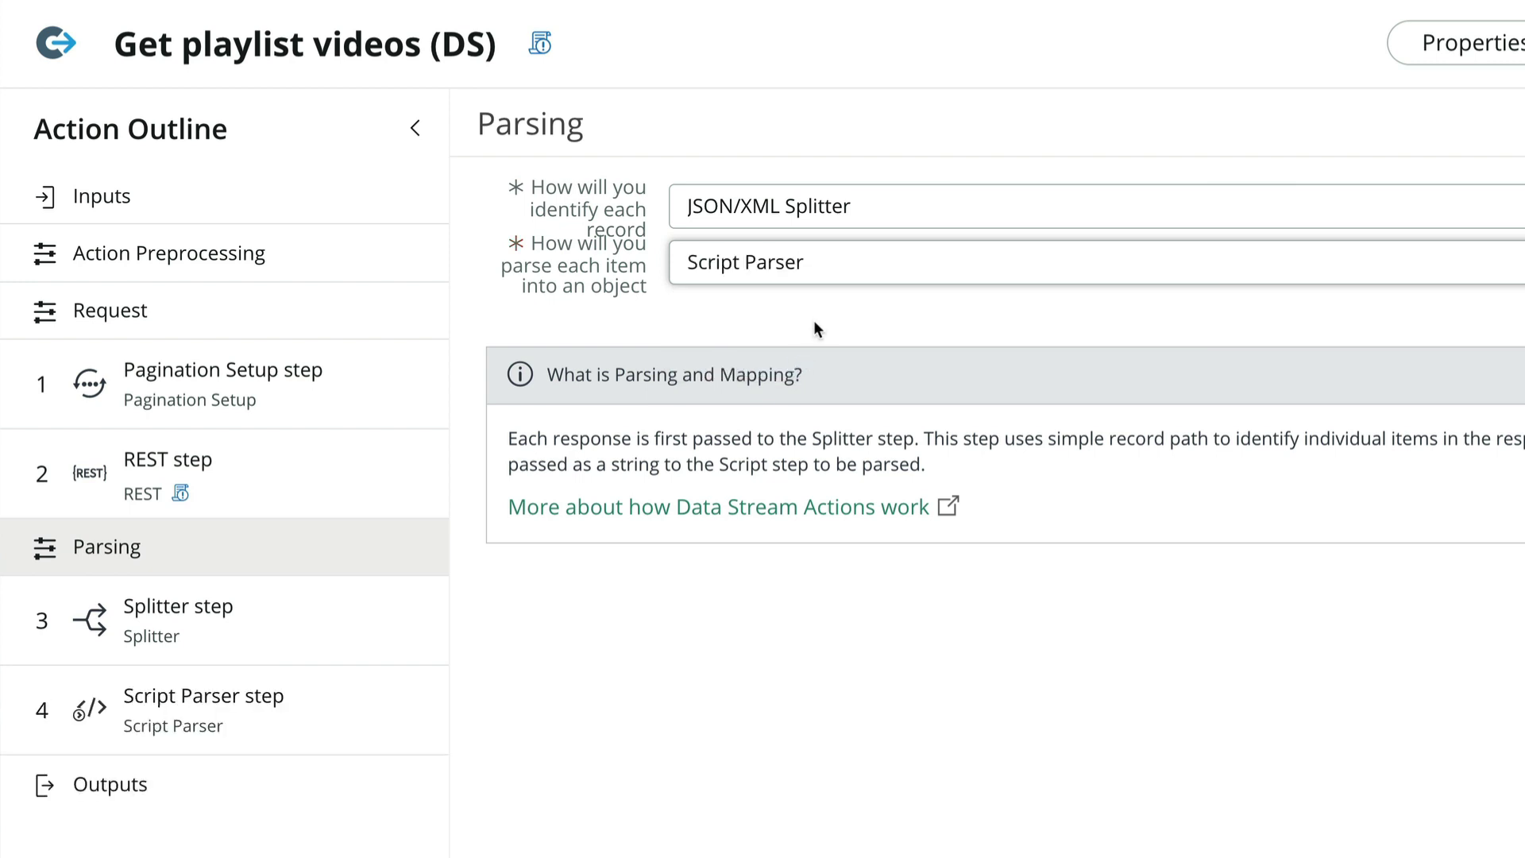
Set the Splitter step's source format to JSON and item path to $.items.
{"action": "left_click", "coordinate": [248, 634]}
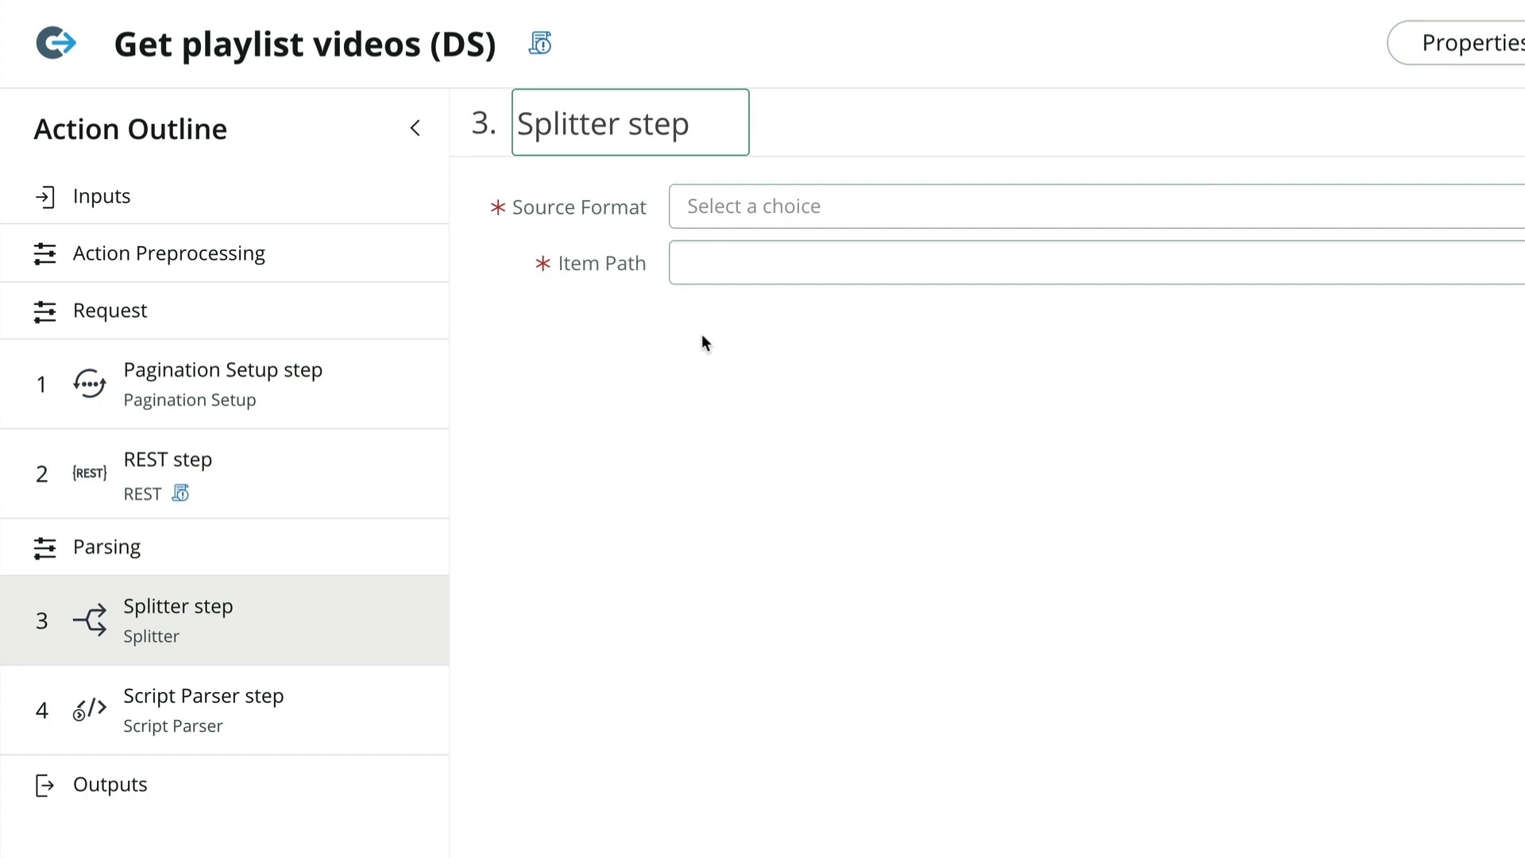
{"action": "left_click", "coordinate": [789, 208]}
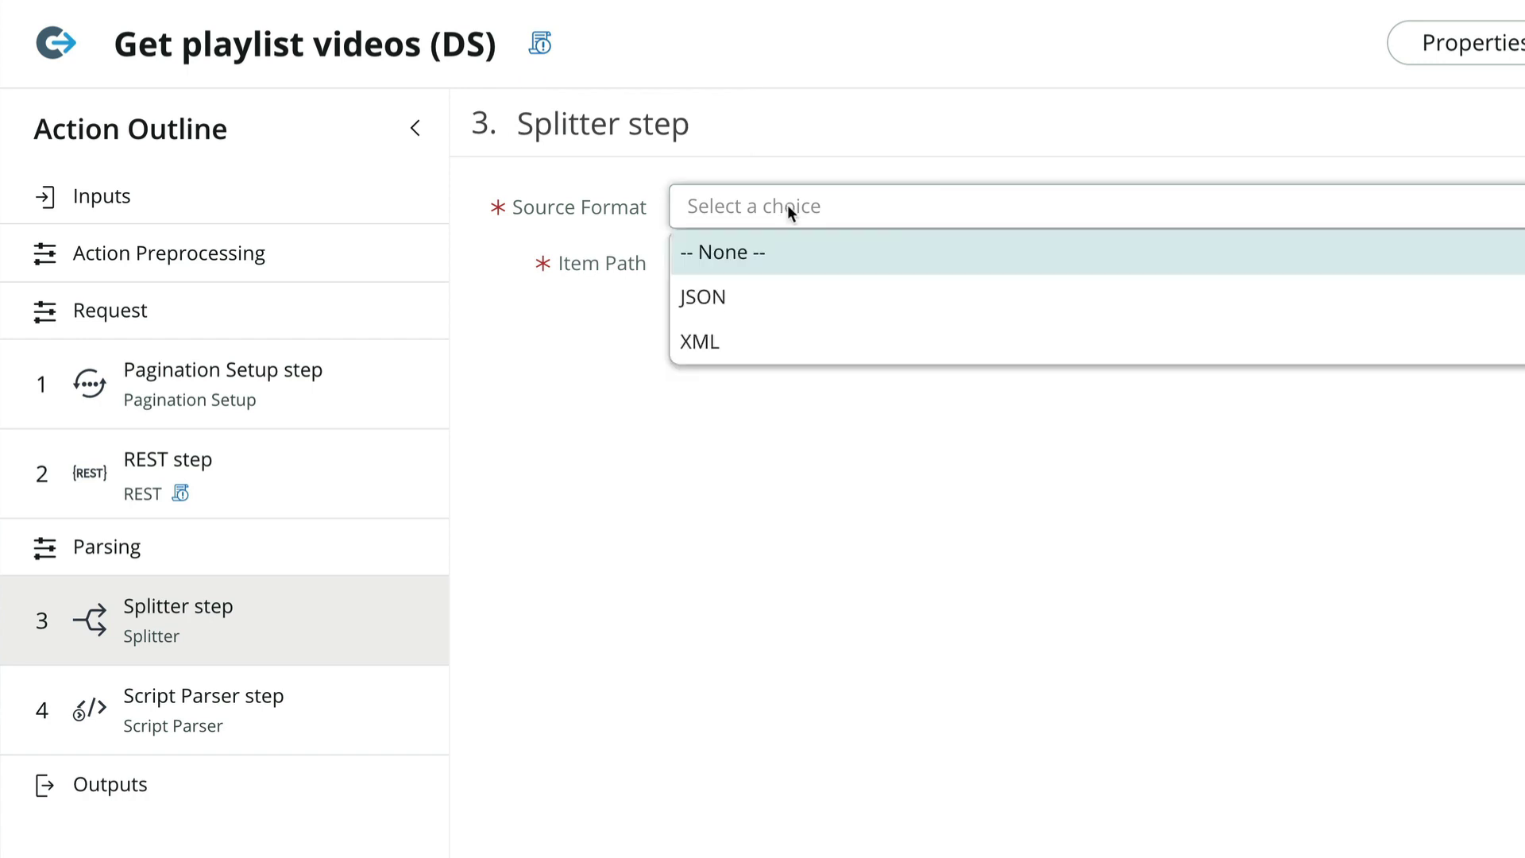
{"action": "left_click", "coordinate": [773, 294]}
{"action": "left_click", "coordinate": [776, 269]}
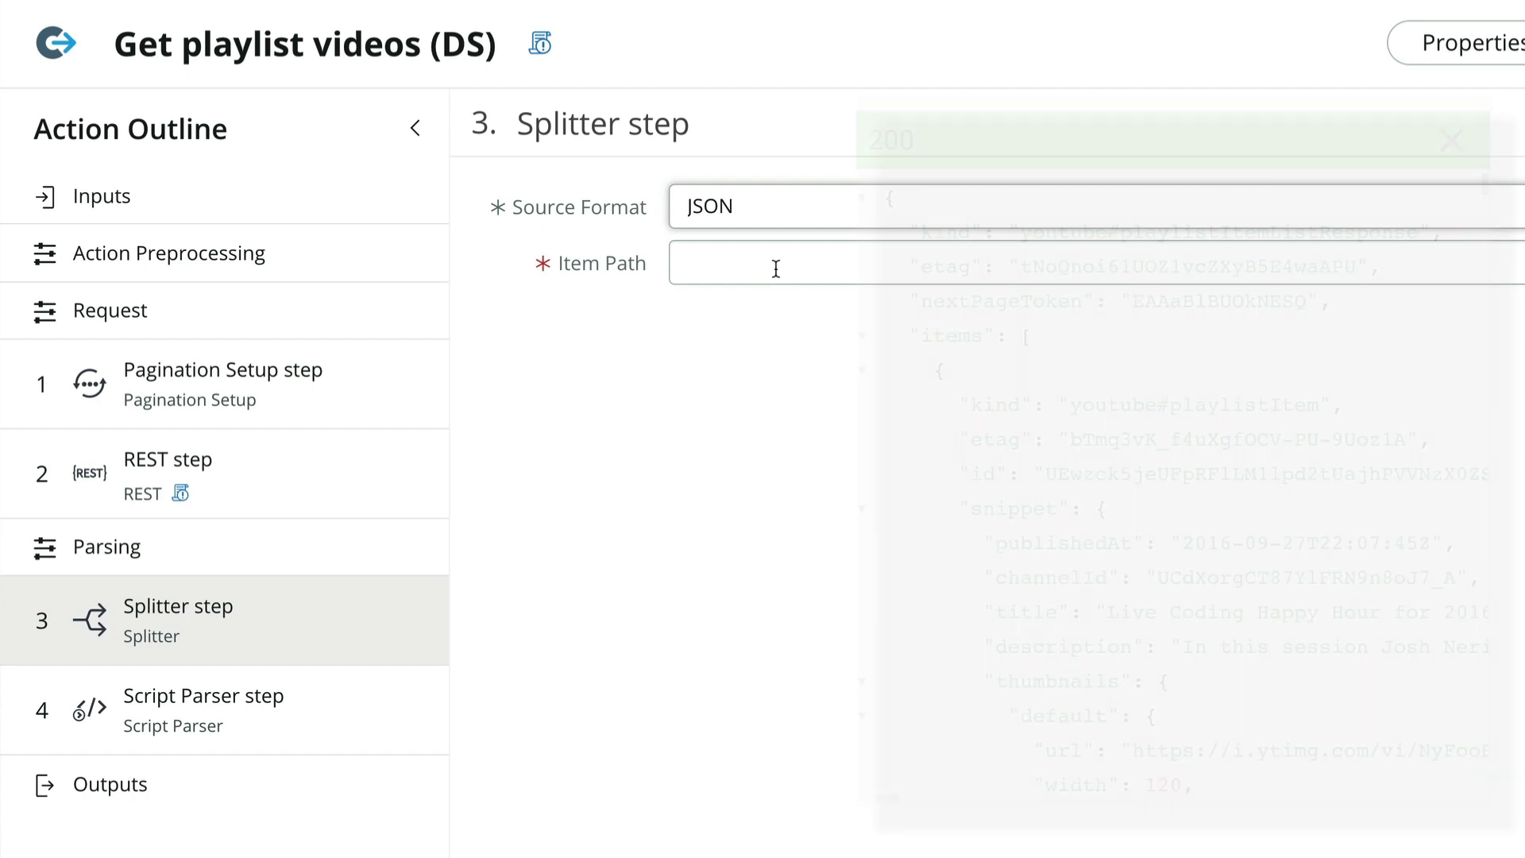
{"action": "left_click", "coordinate": [776, 269]}
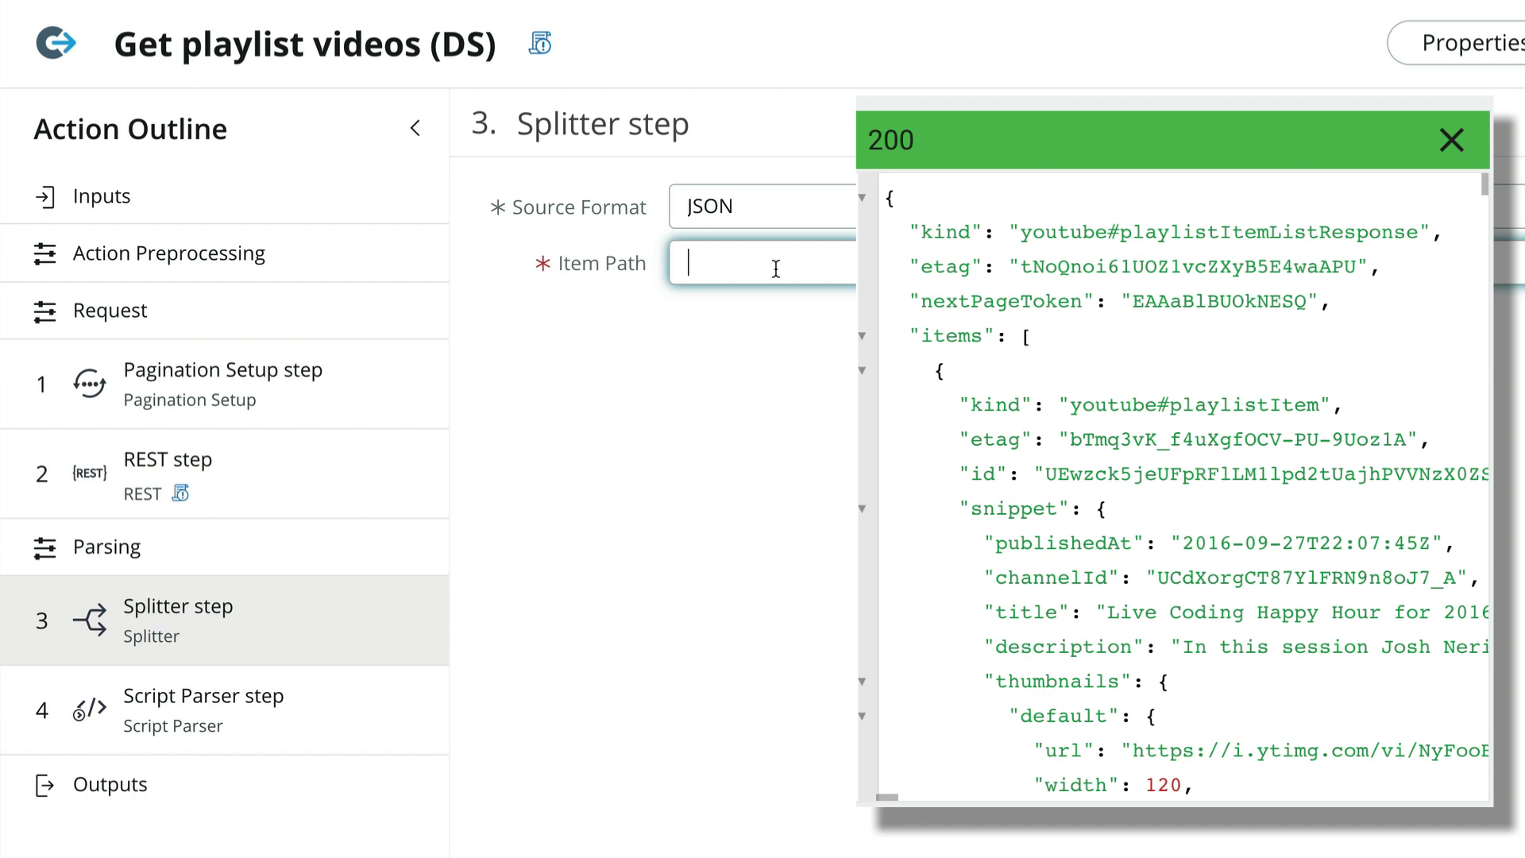
{"action": "type", "text": "$"}
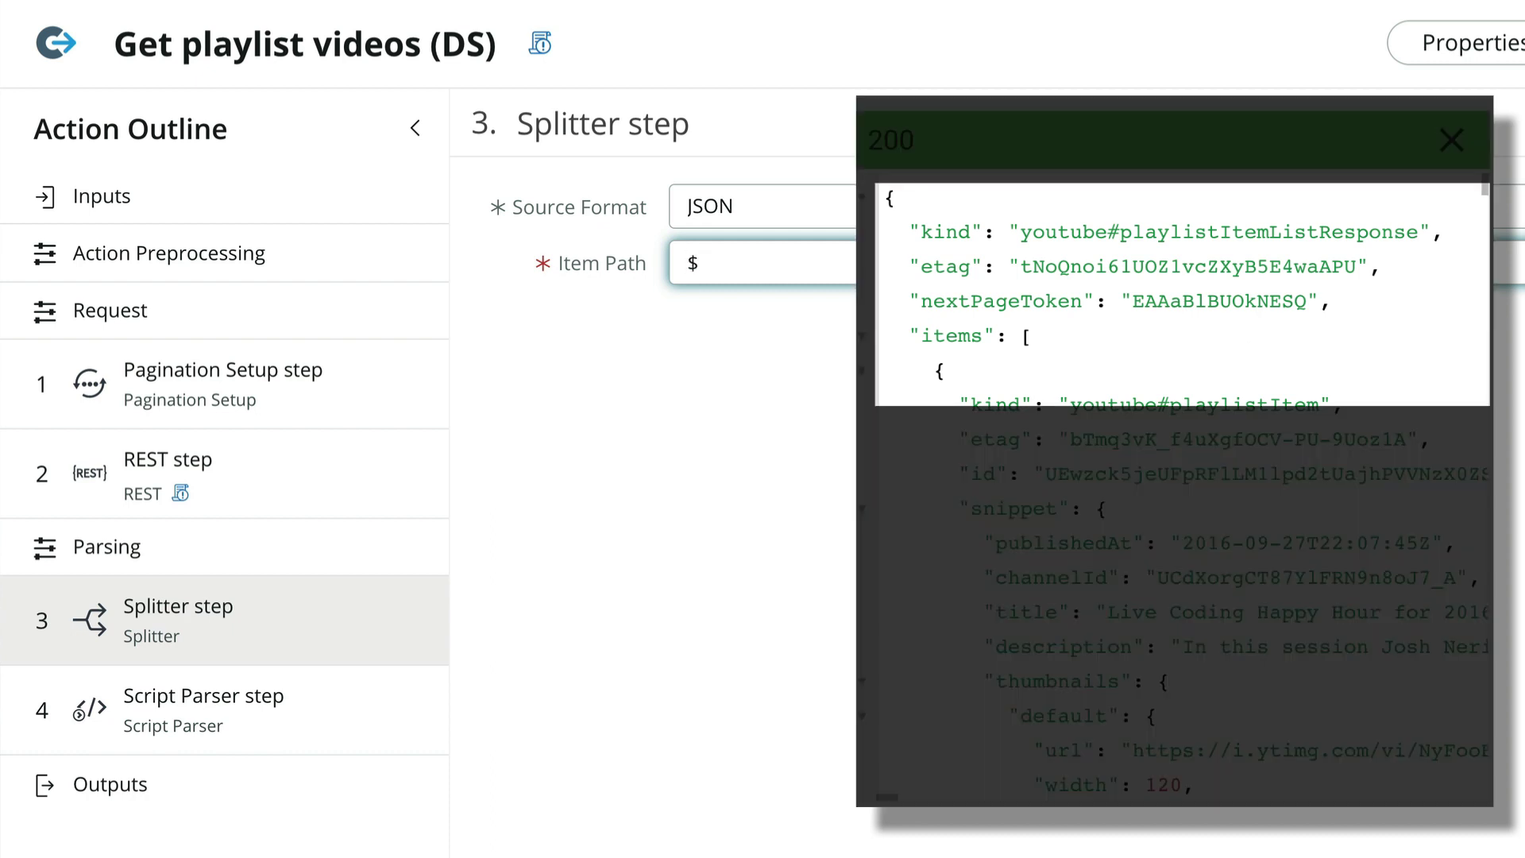
{"action": "type", "text": ".items"}
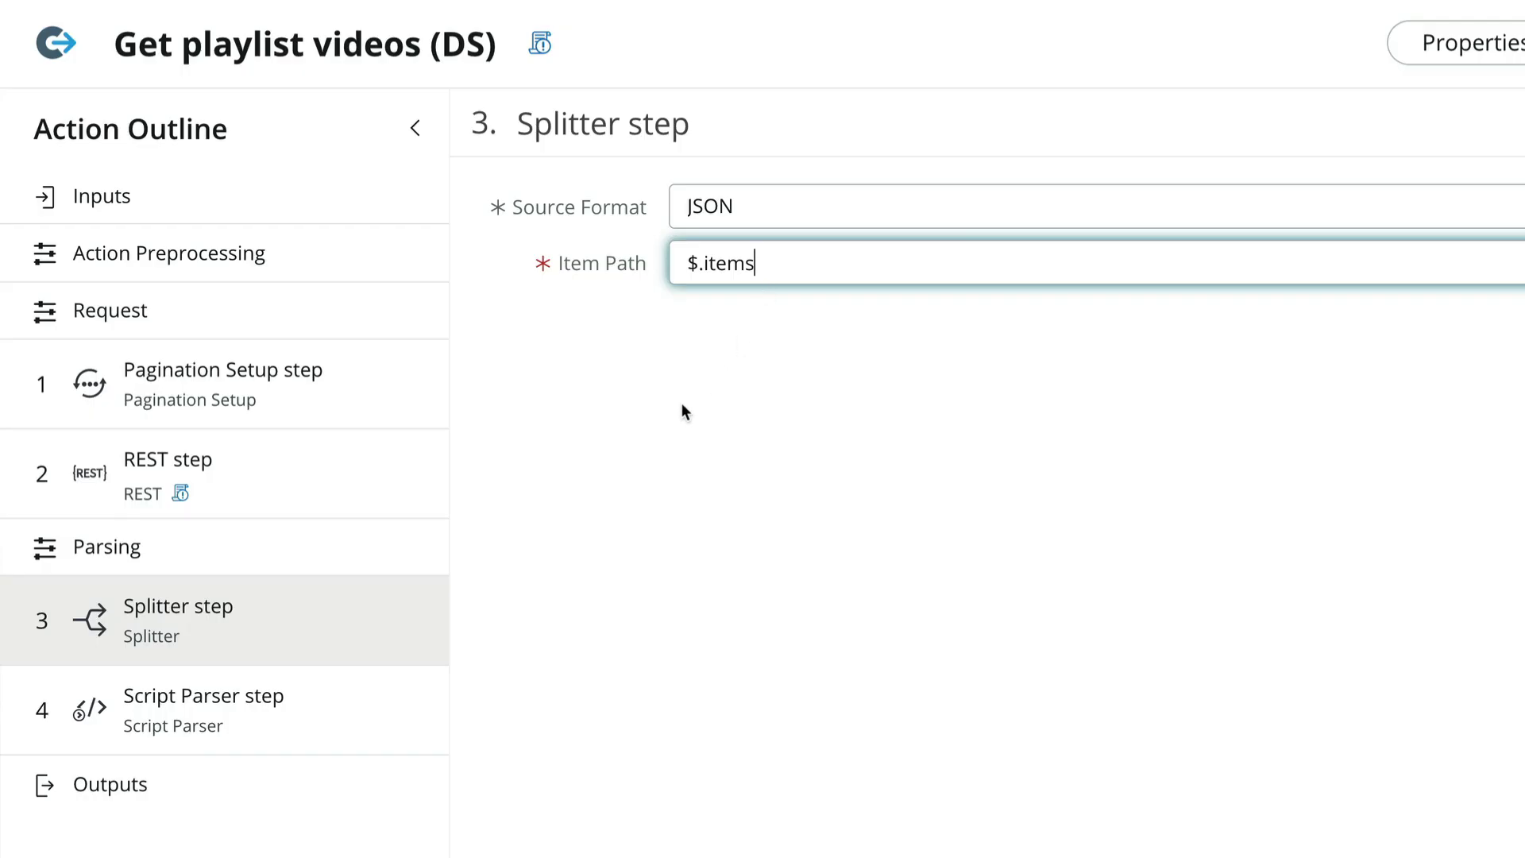
Paste the try/catch block at line 2 of the Script Parser script, mapping video_id, title and channel_id.
{"action": "left_click", "coordinate": [236, 725]}
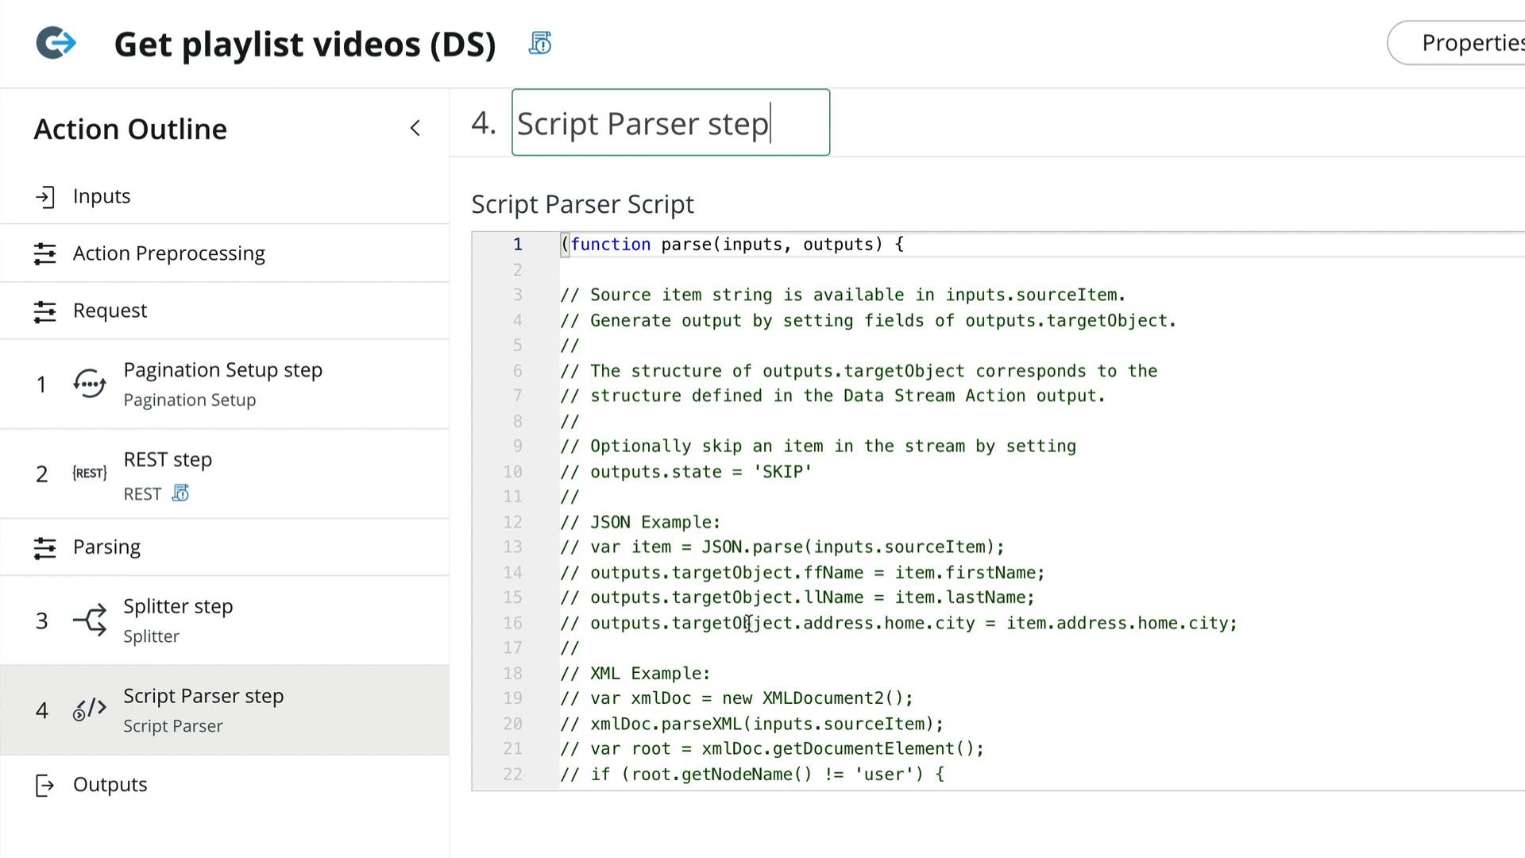
{"action": "left_click", "coordinate": [563, 523]}
{"action": "left_click_drag", "start_coordinate": [563, 523], "coordinate": [572, 648]}
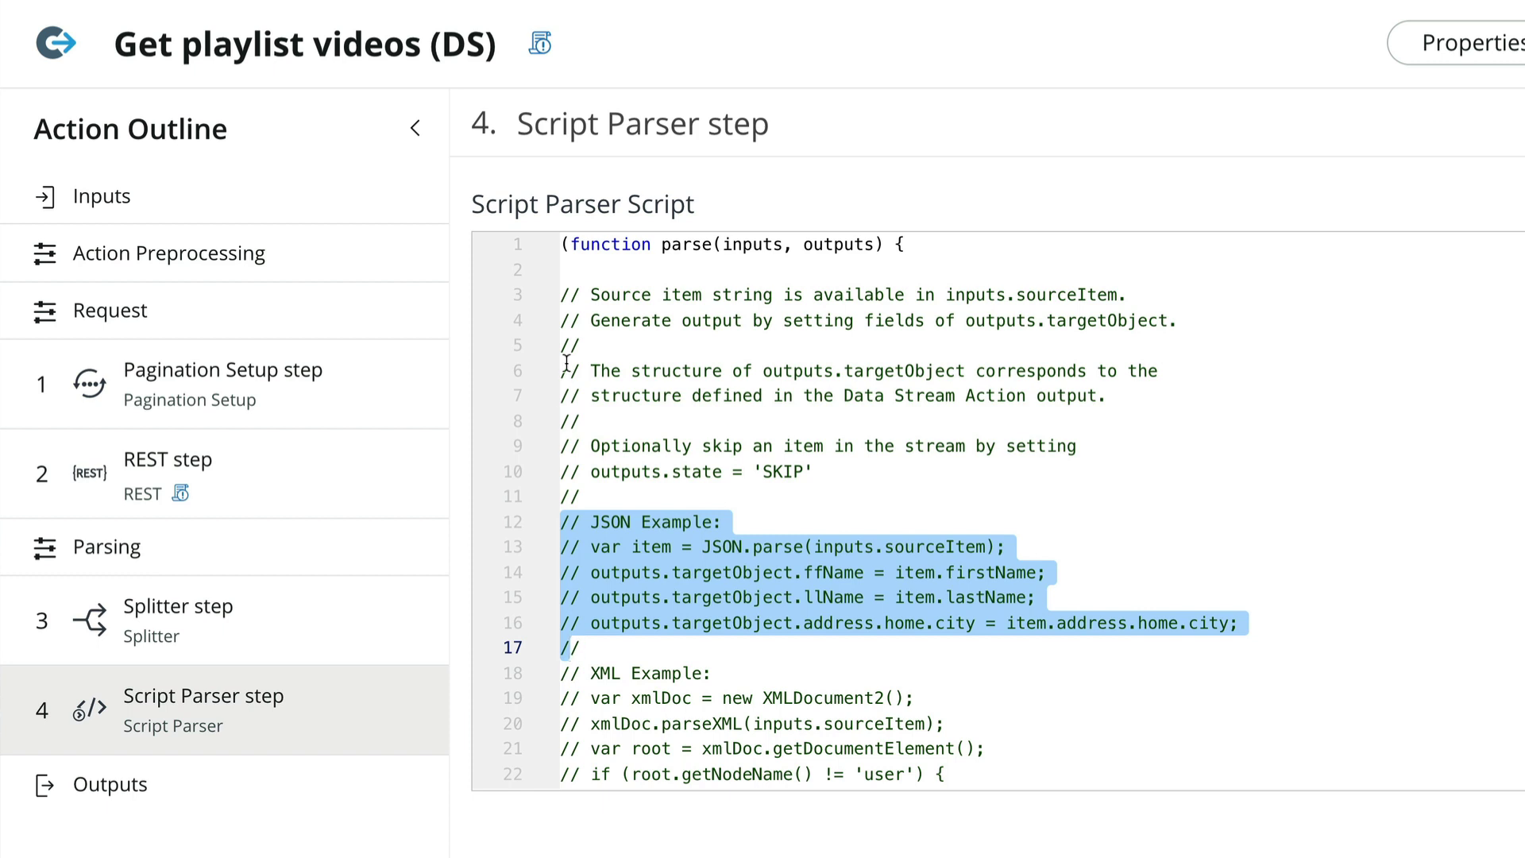
{"action": "left_click", "coordinate": [603, 276]}
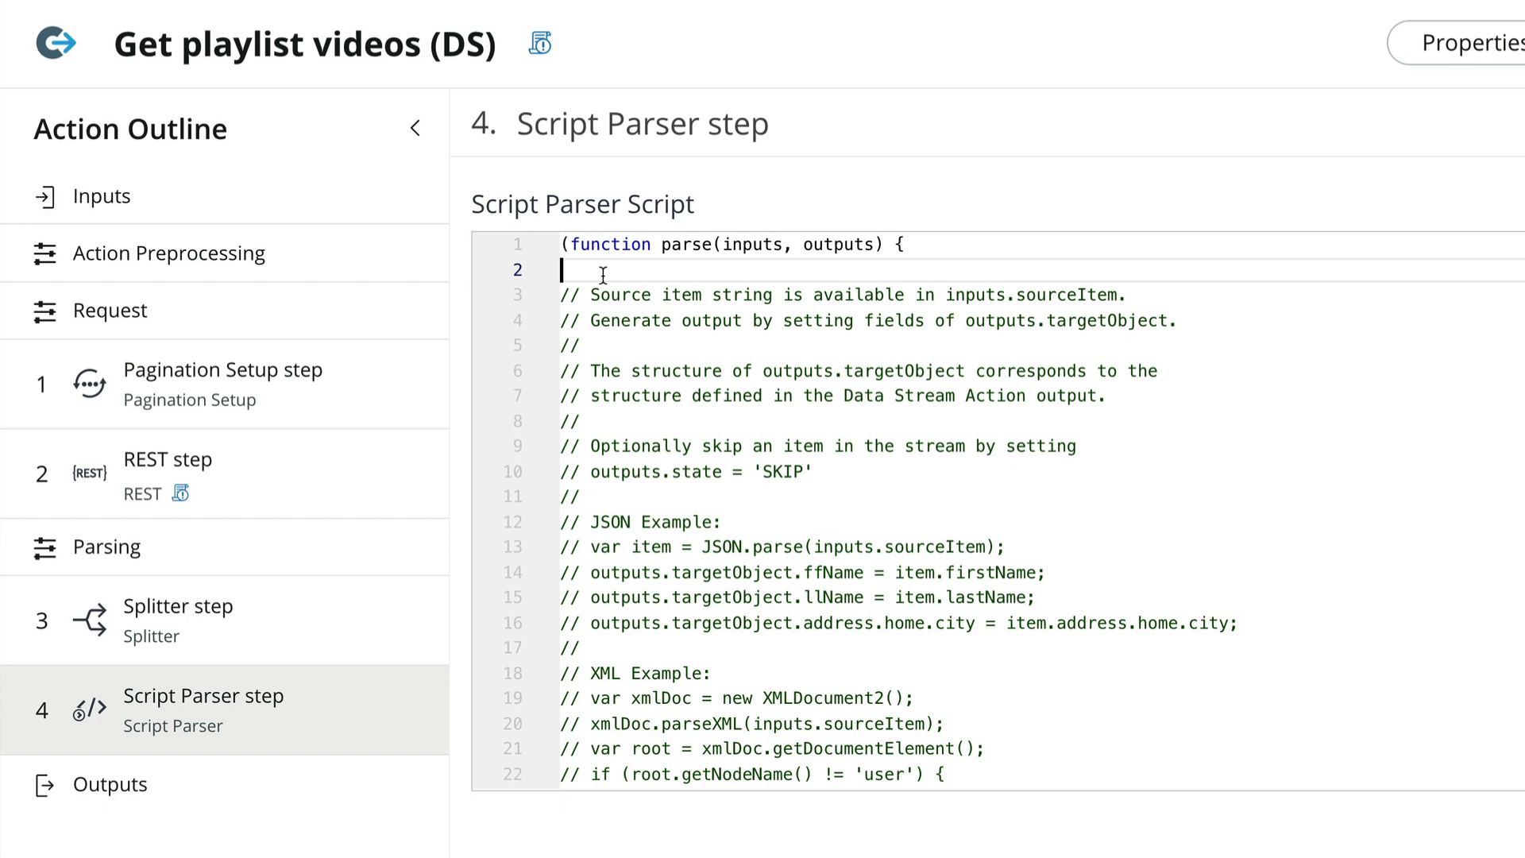
{"action": "type", "text": "try {         var item = JSON.parse(inputs.sourceItem);         if (!item) {             gs.info('Script Parser Step: item = ' + inputs.sourceItem);             //gs.eventQueue('x_orb_youtube.bad.video', null, '', '')             outputs.state = 'SKIP';         } else {             outputs.targetObject.video_id = item.snippet.resourceId.videoId;             outputs.targetObject.title = item.snippet.title;             outputs.targetObject.channel_id = item.snippet.channelId;         }     } catch (e) {         gs.error('Script parse error: ' + e.message);         outputs.state = 'SKIP';     }"}
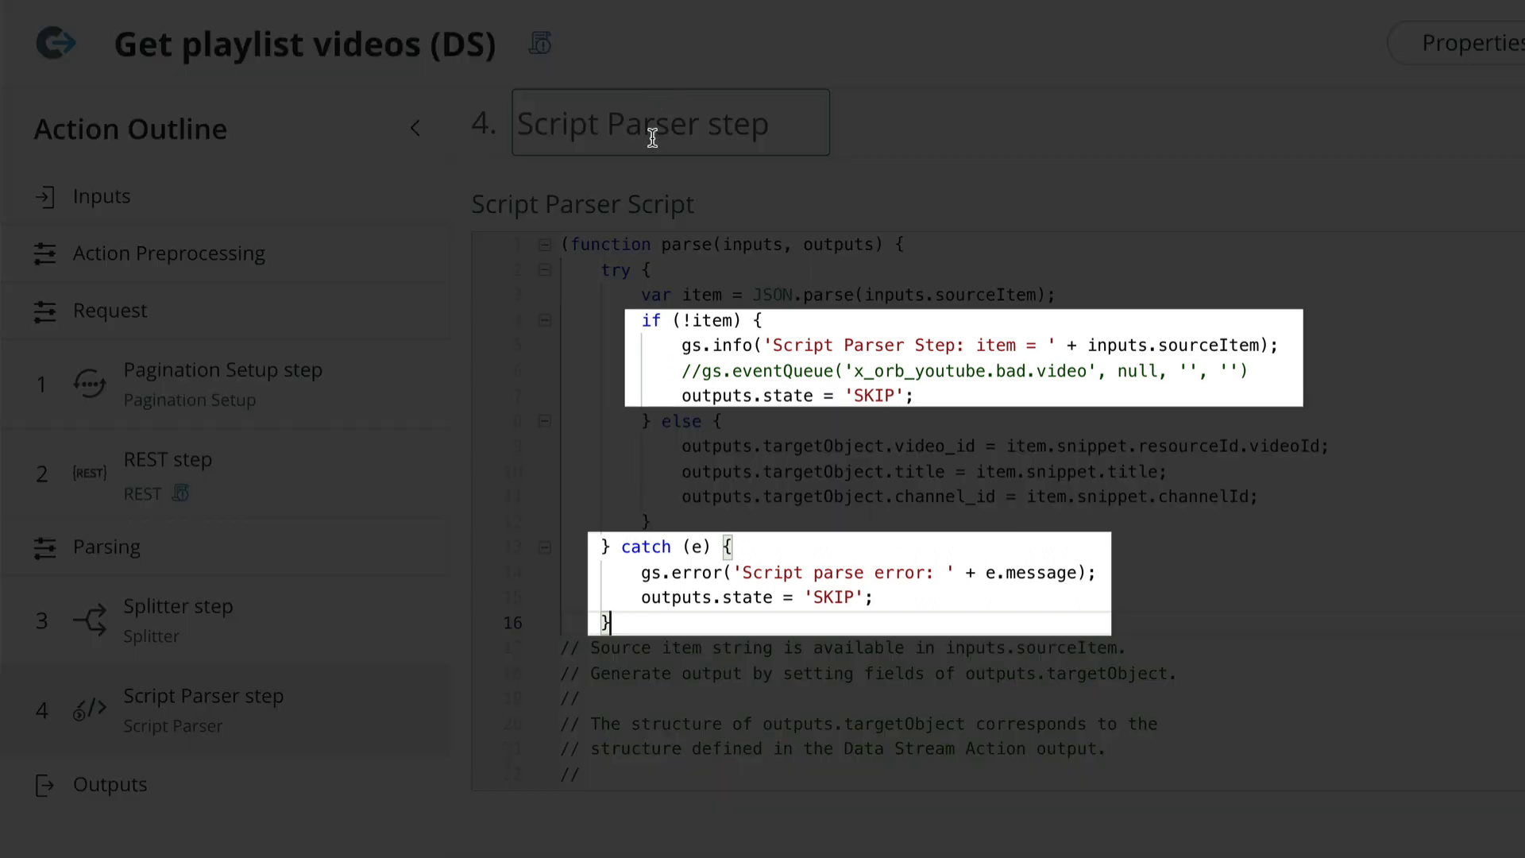
Highlight the empty-item check and the catch block that mark bad items SKIP.
{"action": "left_click_drag", "start_coordinate": [641, 319], "coordinate": [765, 319]}
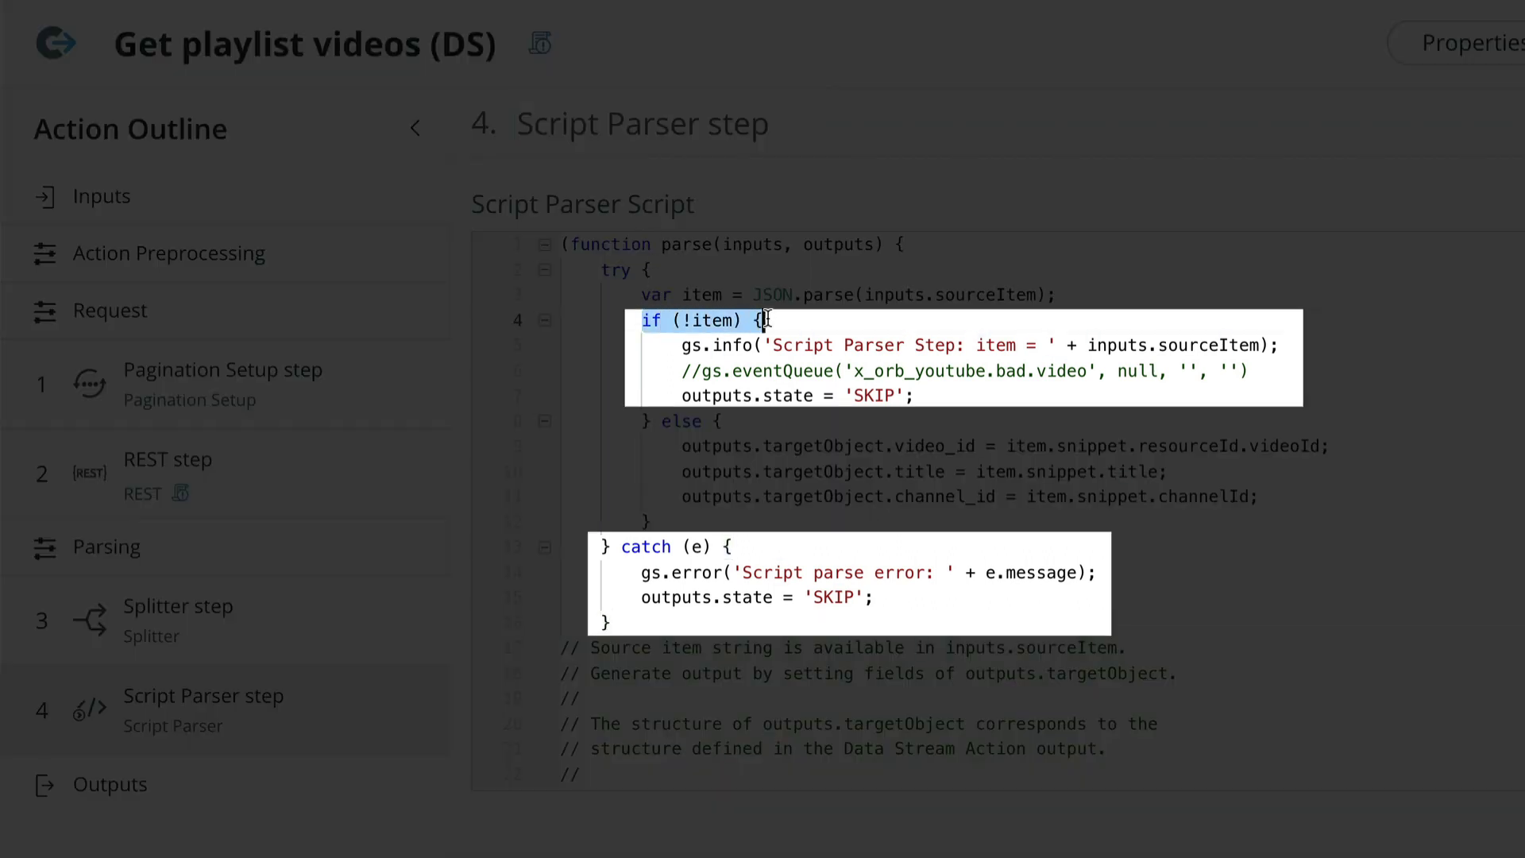
{"action": "left_click", "coordinate": [607, 546]}
{"action": "left_click_drag", "start_coordinate": [607, 546], "coordinate": [897, 602]}
{"action": "left_click", "coordinate": [908, 600]}
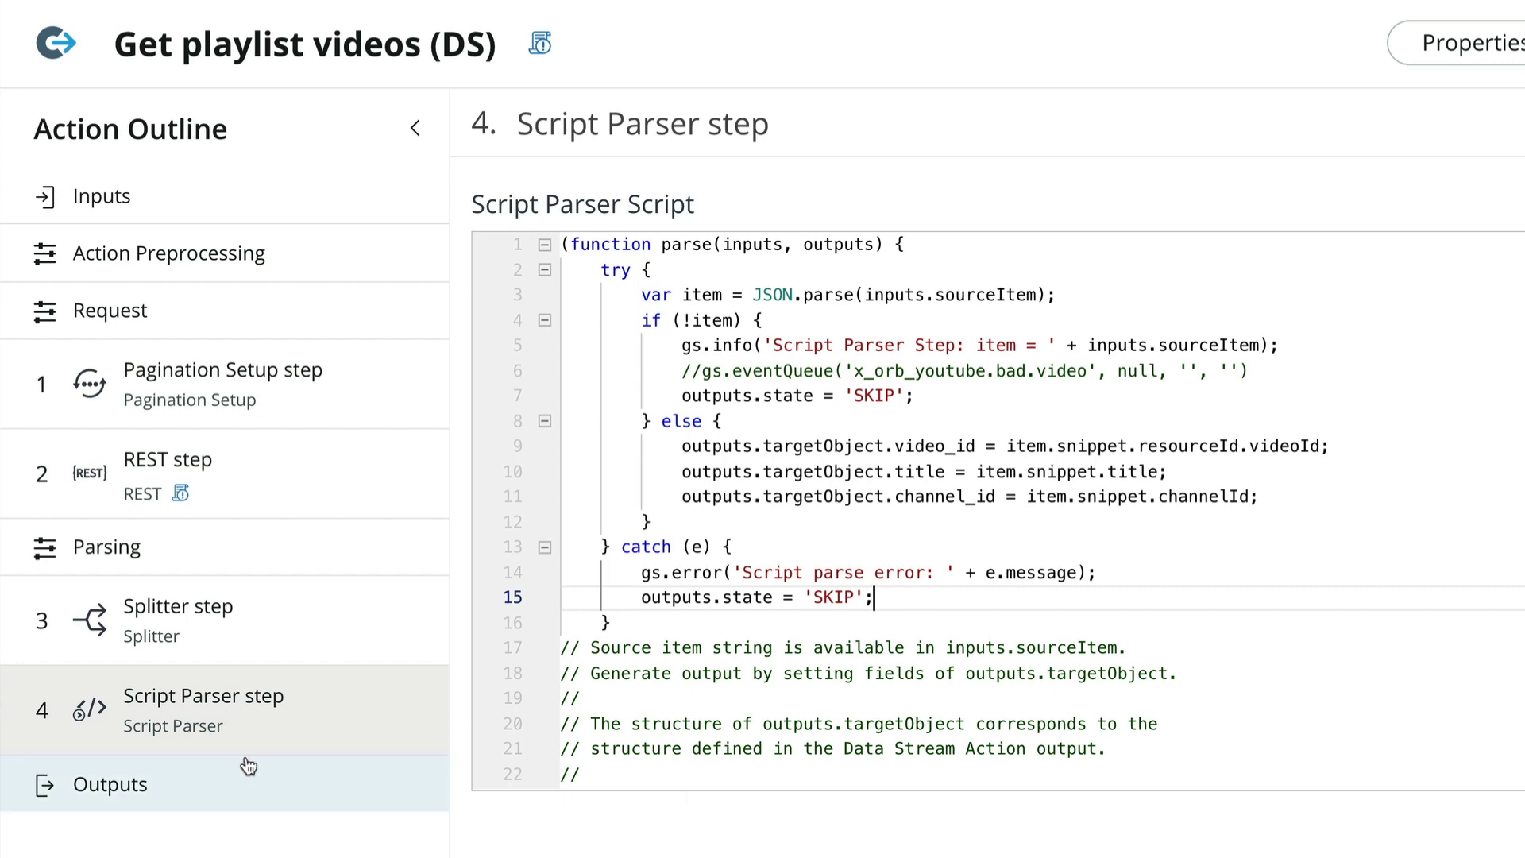
Create an action output labelled Video, named video, of type Object.
{"action": "left_click", "coordinate": [185, 778]}
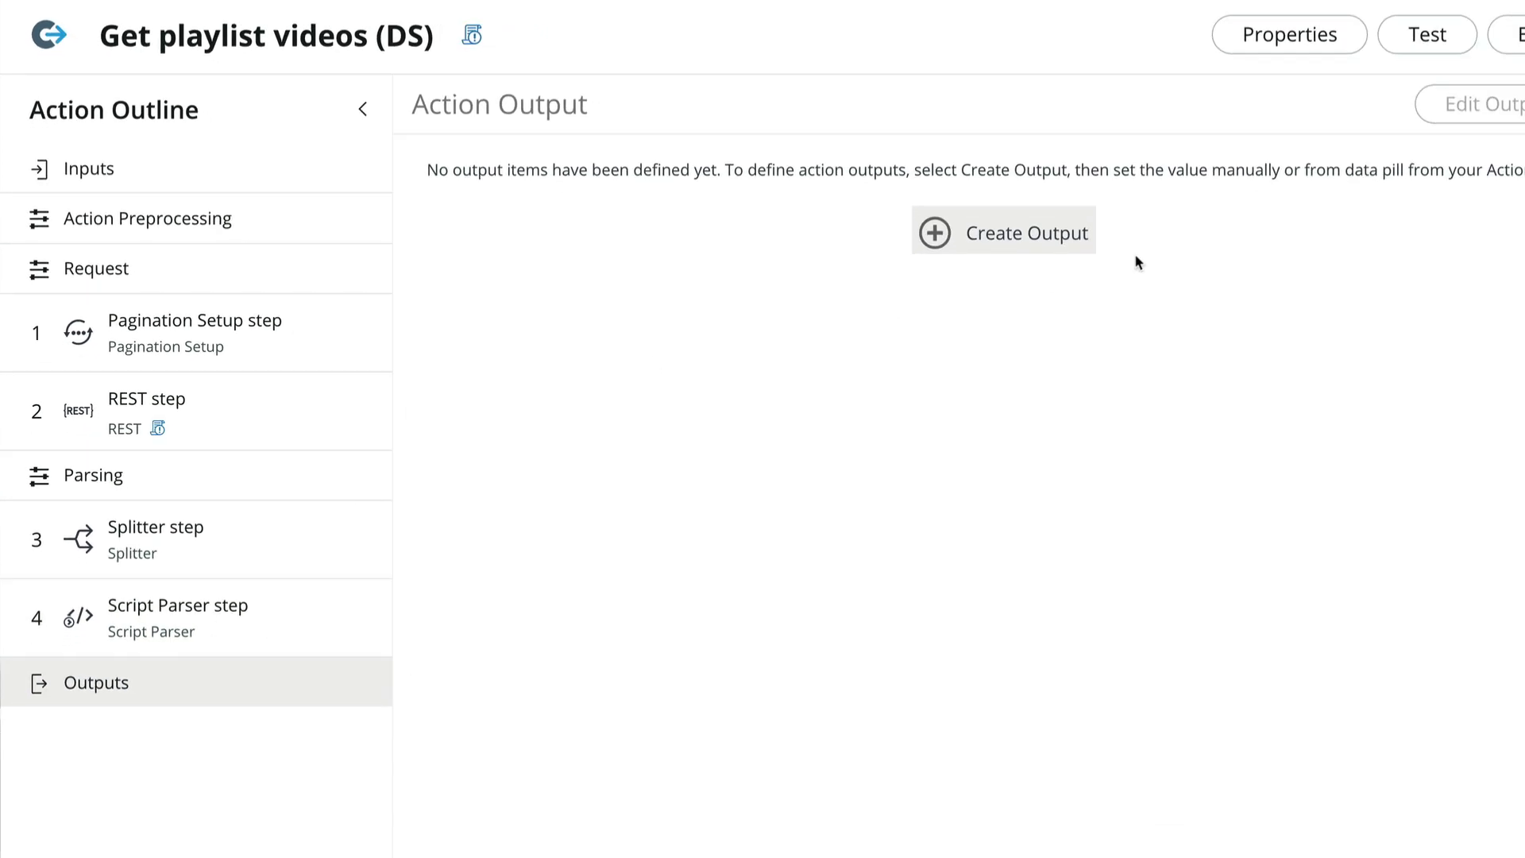
{"action": "left_click", "coordinate": [1019, 233]}
{"action": "left_click", "coordinate": [648, 237]}
{"action": "type", "text": "Video"}
{"action": "key", "text": "Tab"}
{"action": "type", "text": "video"}
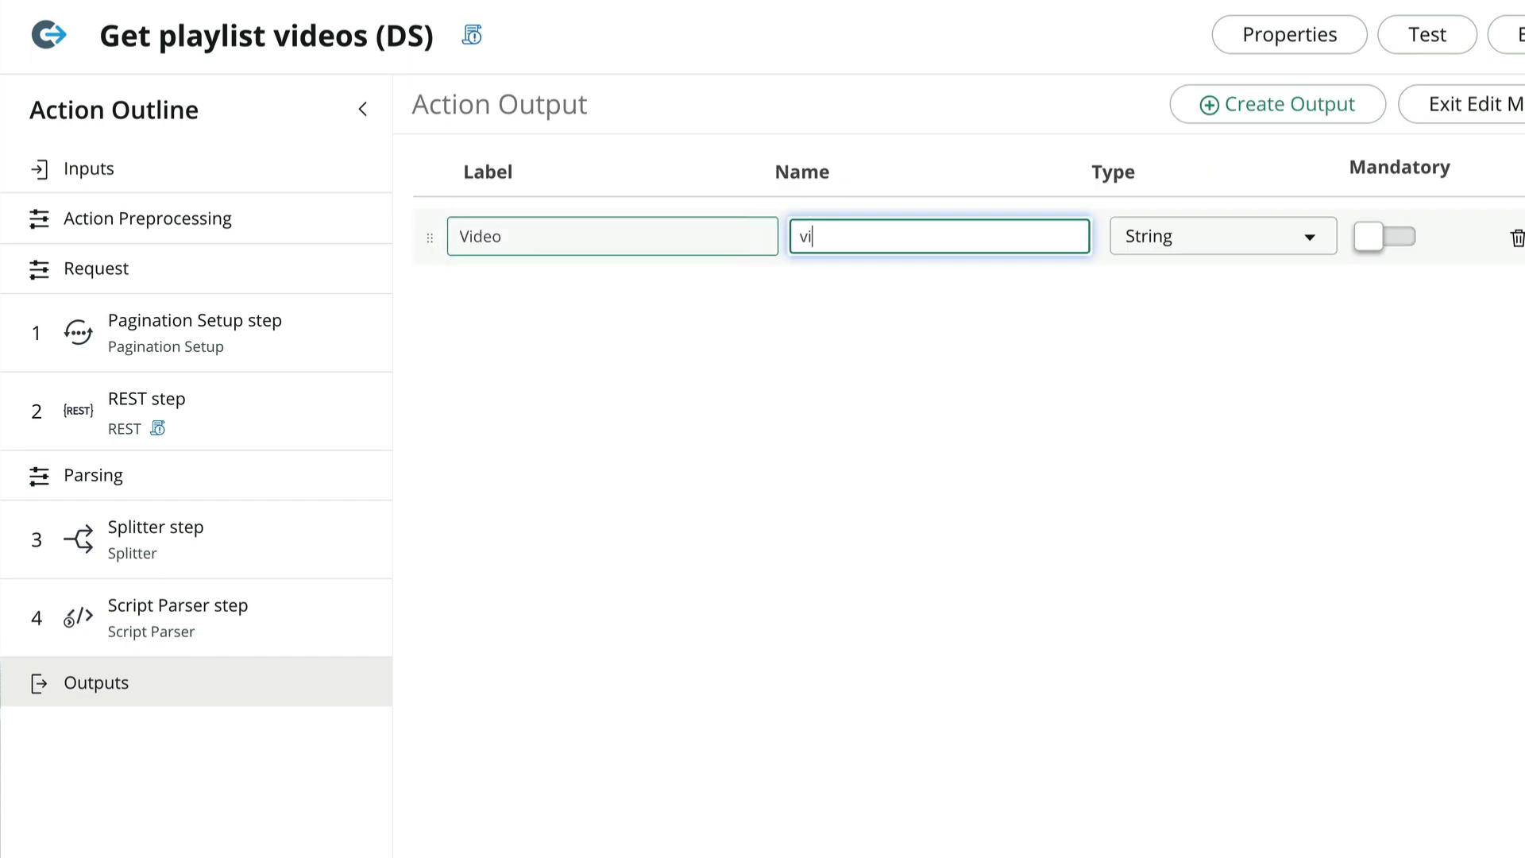
{"action": "left_click", "coordinate": [1230, 245]}
{"action": "type", "text": "objec"}
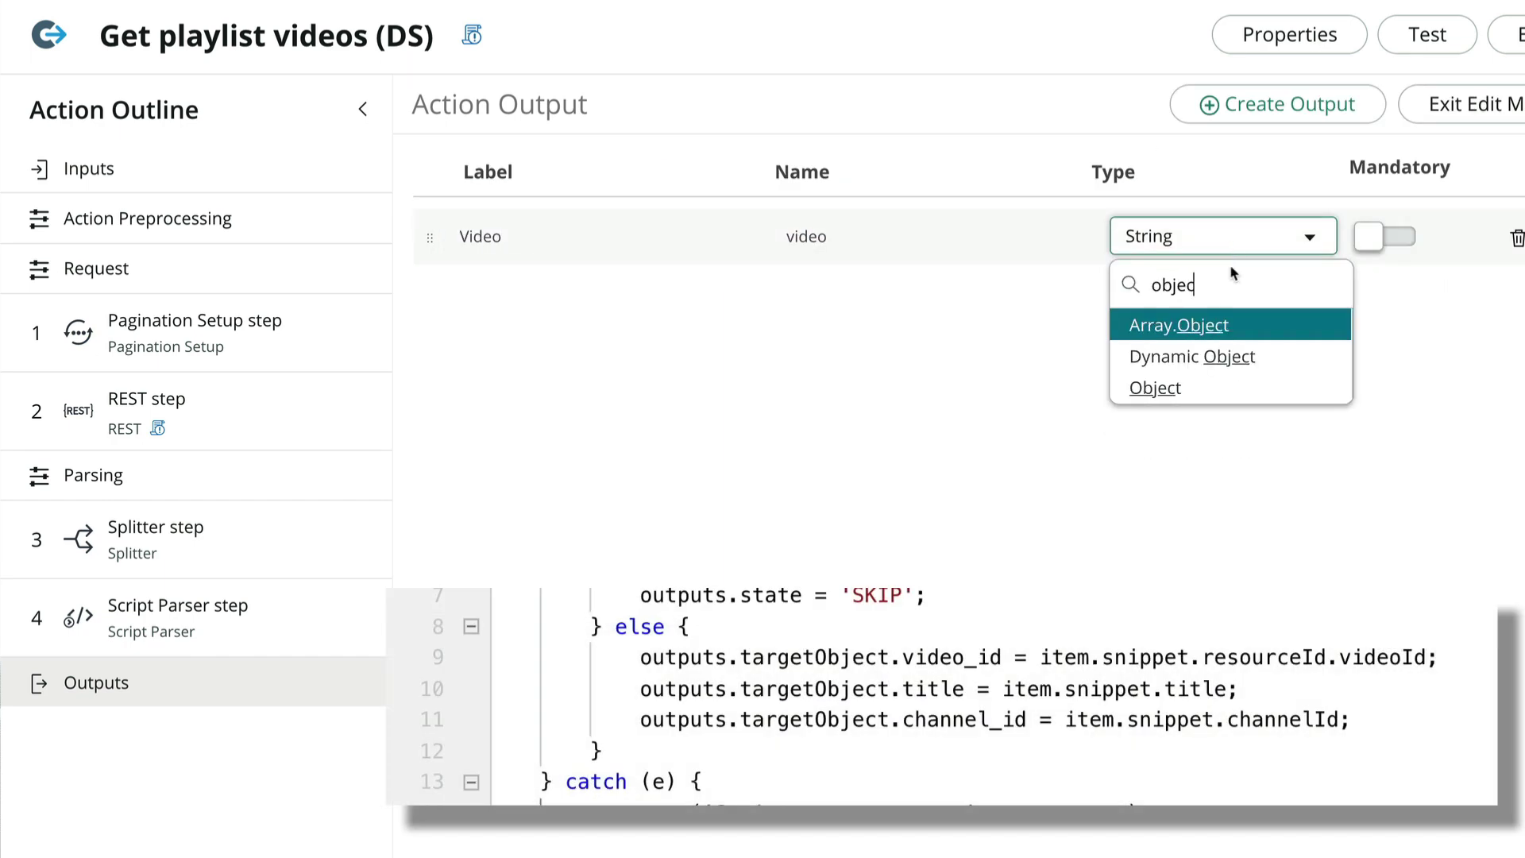
{"action": "left_click", "coordinate": [1219, 385]}
Give Video the children Title (title), Video ID (video_id) and Channel ID (channel_id), then save the action.
{"action": "left_click", "coordinate": [1471, 239]}
{"action": "left_click", "coordinate": [1470, 239]}
{"action": "left_click", "coordinate": [1471, 239]}
{"action": "double_click", "coordinate": [524, 298]}
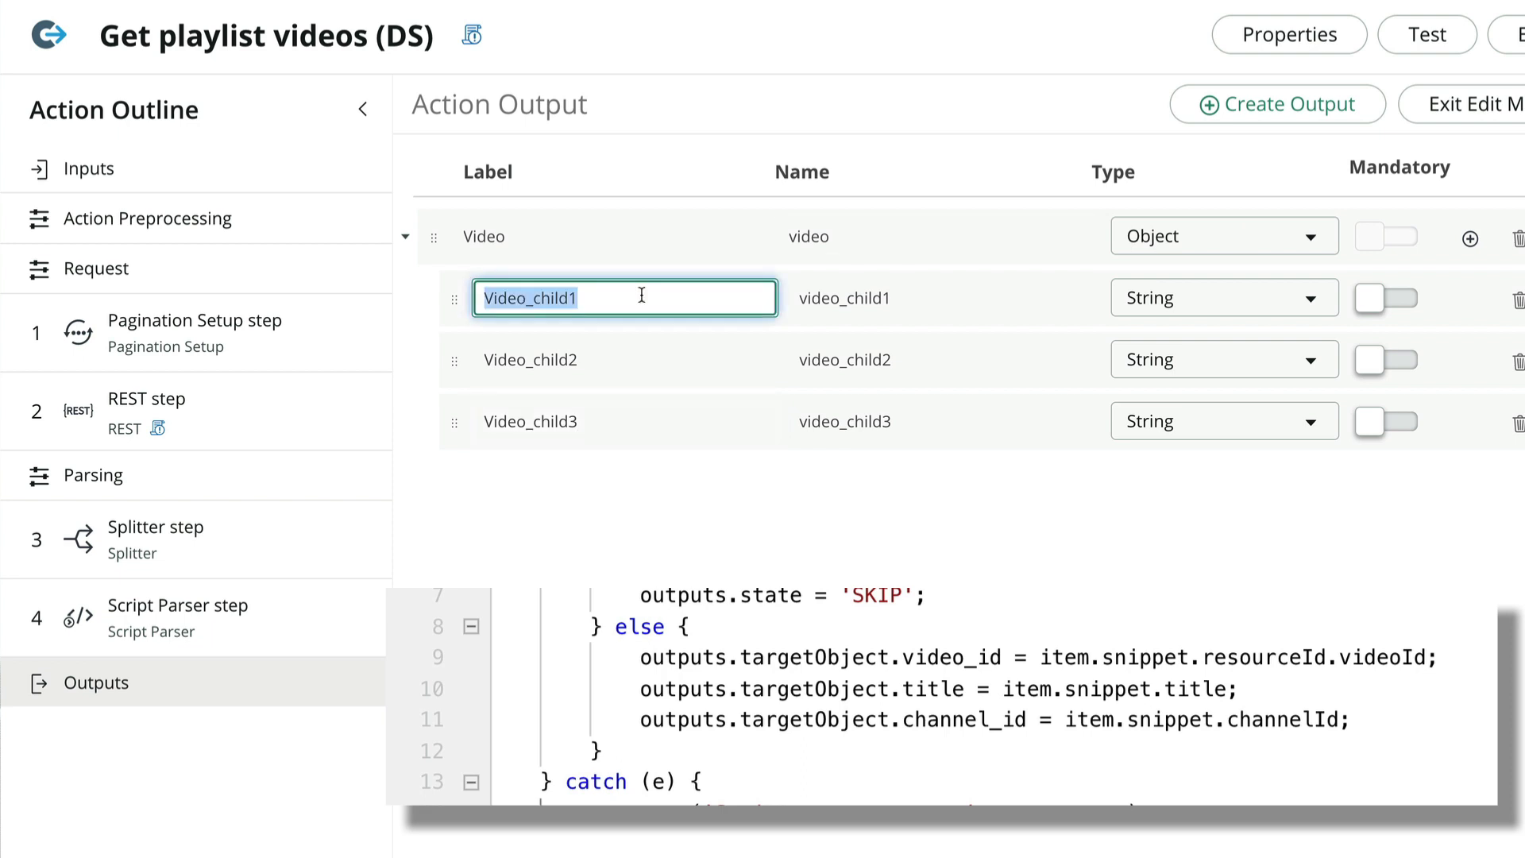
{"action": "type", "text": "Title"}
{"action": "key", "text": "Tab"}
{"action": "type", "text": "title"}
{"action": "left_click", "coordinate": [567, 370]}
{"action": "double_click", "coordinate": [567, 370]}
{"action": "type", "text": "Video ID"}
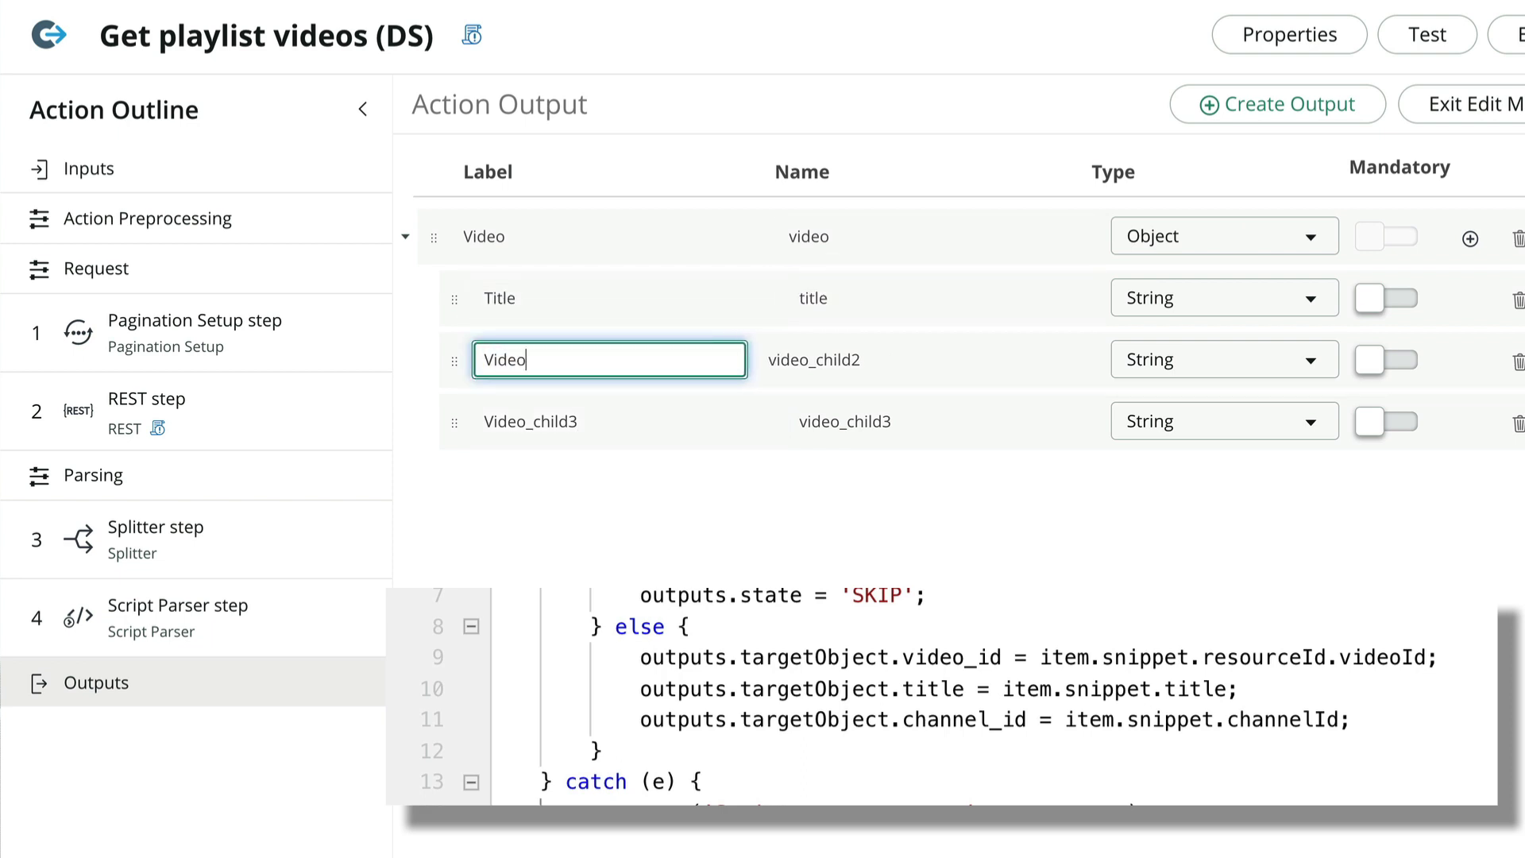
{"action": "key", "text": "Tab"}
{"action": "type", "text": "video_id"}
{"action": "double_click", "coordinate": [533, 429]}
{"action": "type", "text": "Channel ID"}
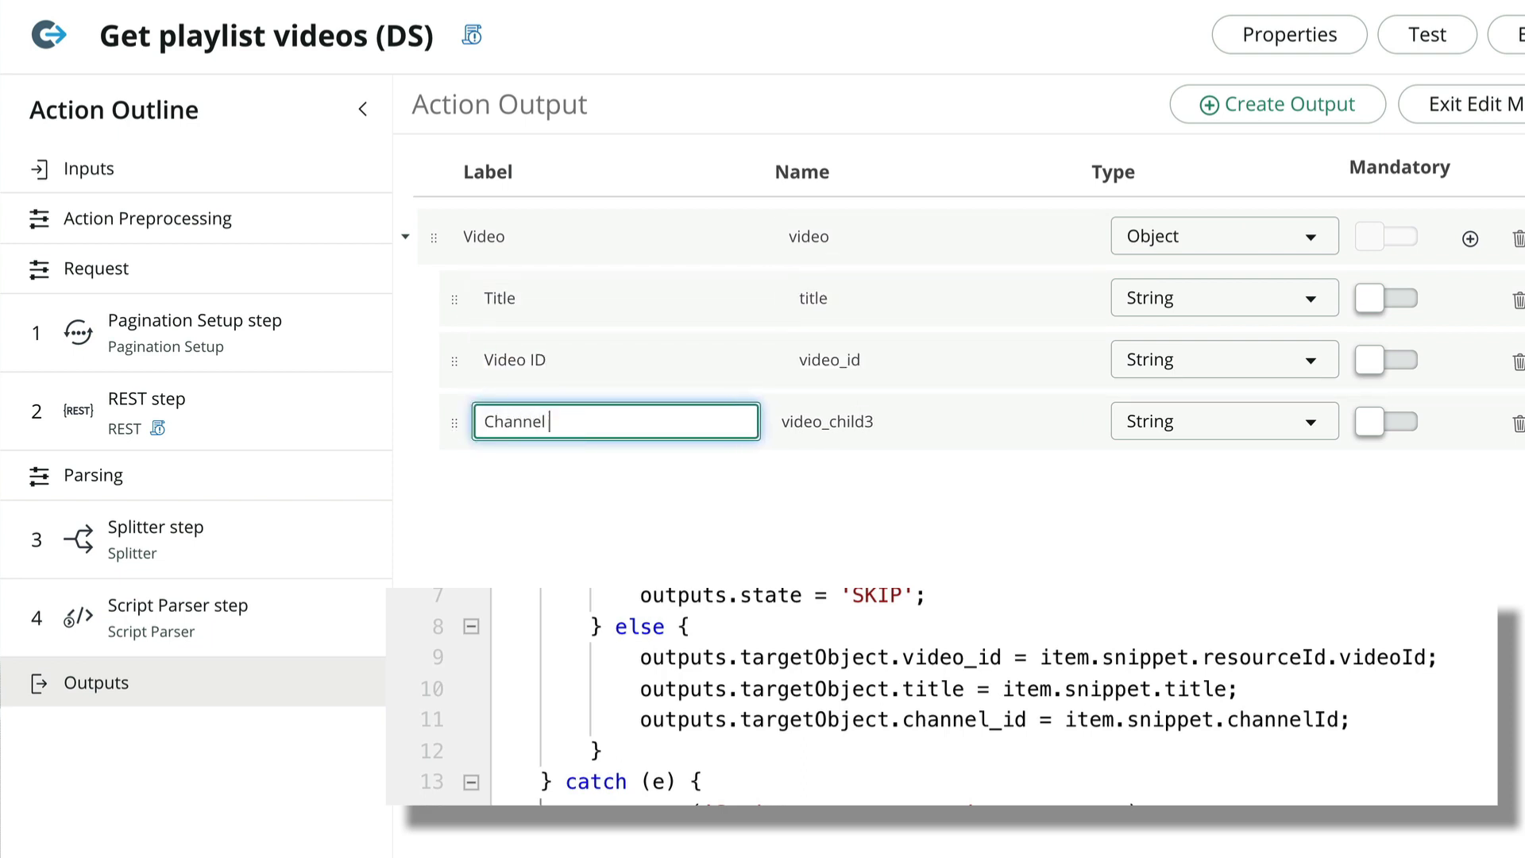
{"action": "key", "text": "Tab"}
{"action": "type", "text": "channel_id"}
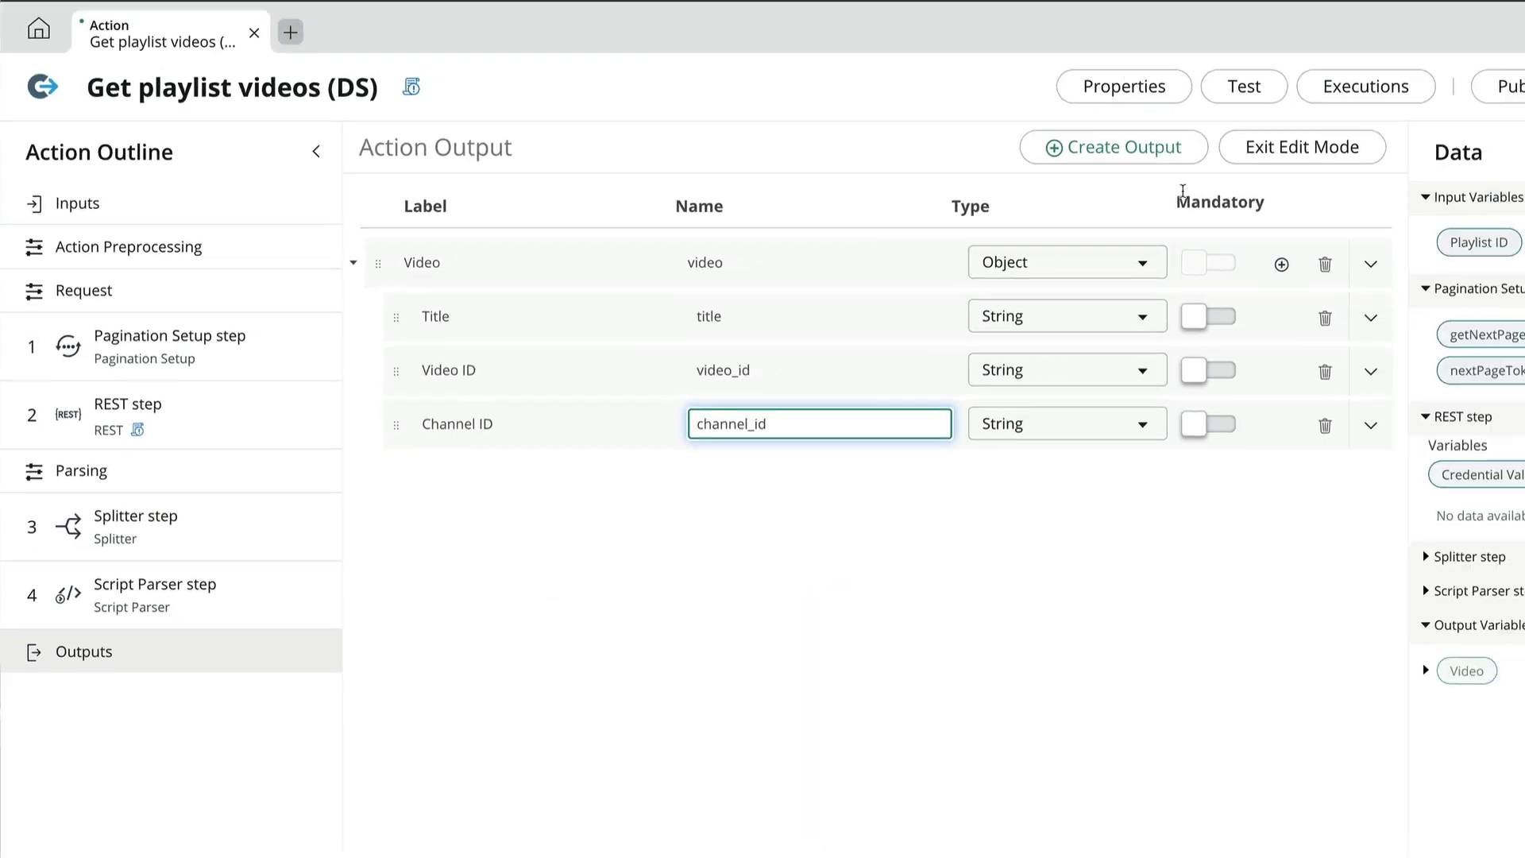
{"action": "left_click", "coordinate": [1470, 104]}
{"action": "left_click", "coordinate": [1426, 140]}
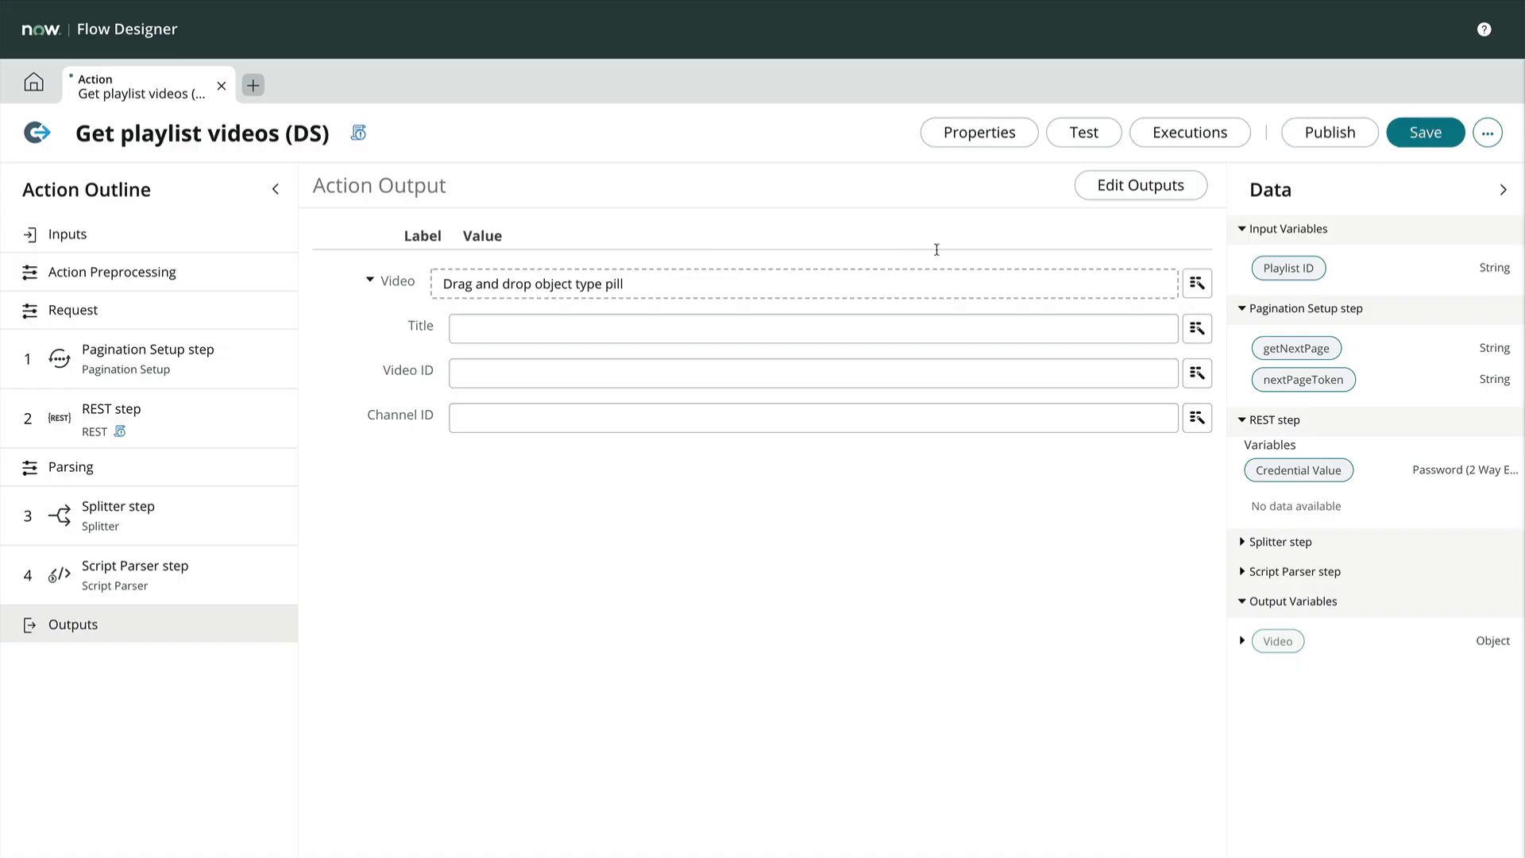
Test the action using the pasted playlist ID.
{"action": "left_click", "coordinate": [1084, 132]}
{"action": "type", "text": "PL3rNcyAiDYK3YiwkTj8OUSs_FRz-YSIw2"}
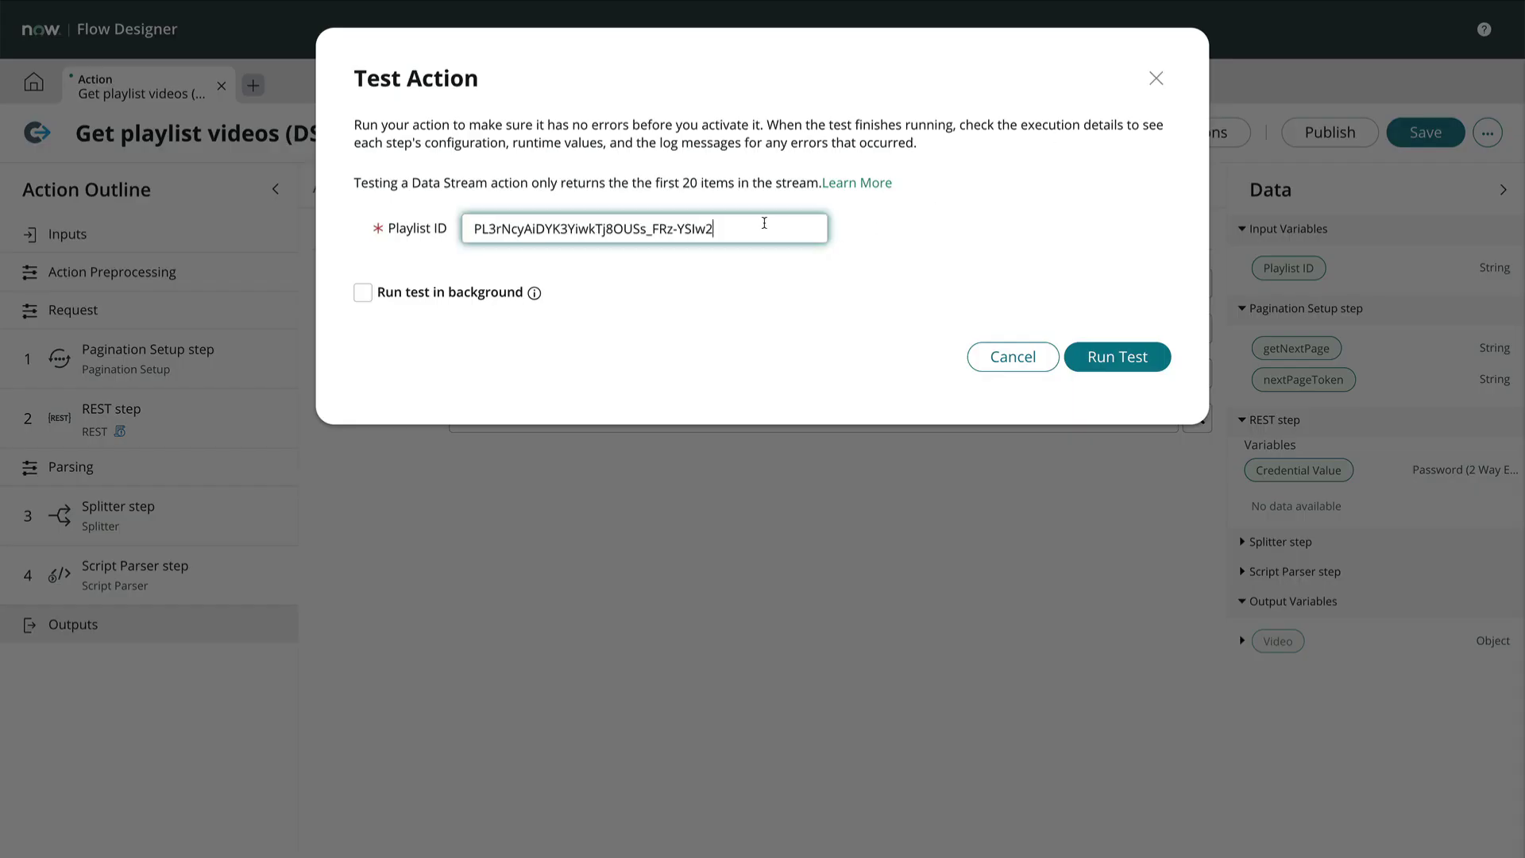
{"action": "left_click", "coordinate": [1103, 349]}
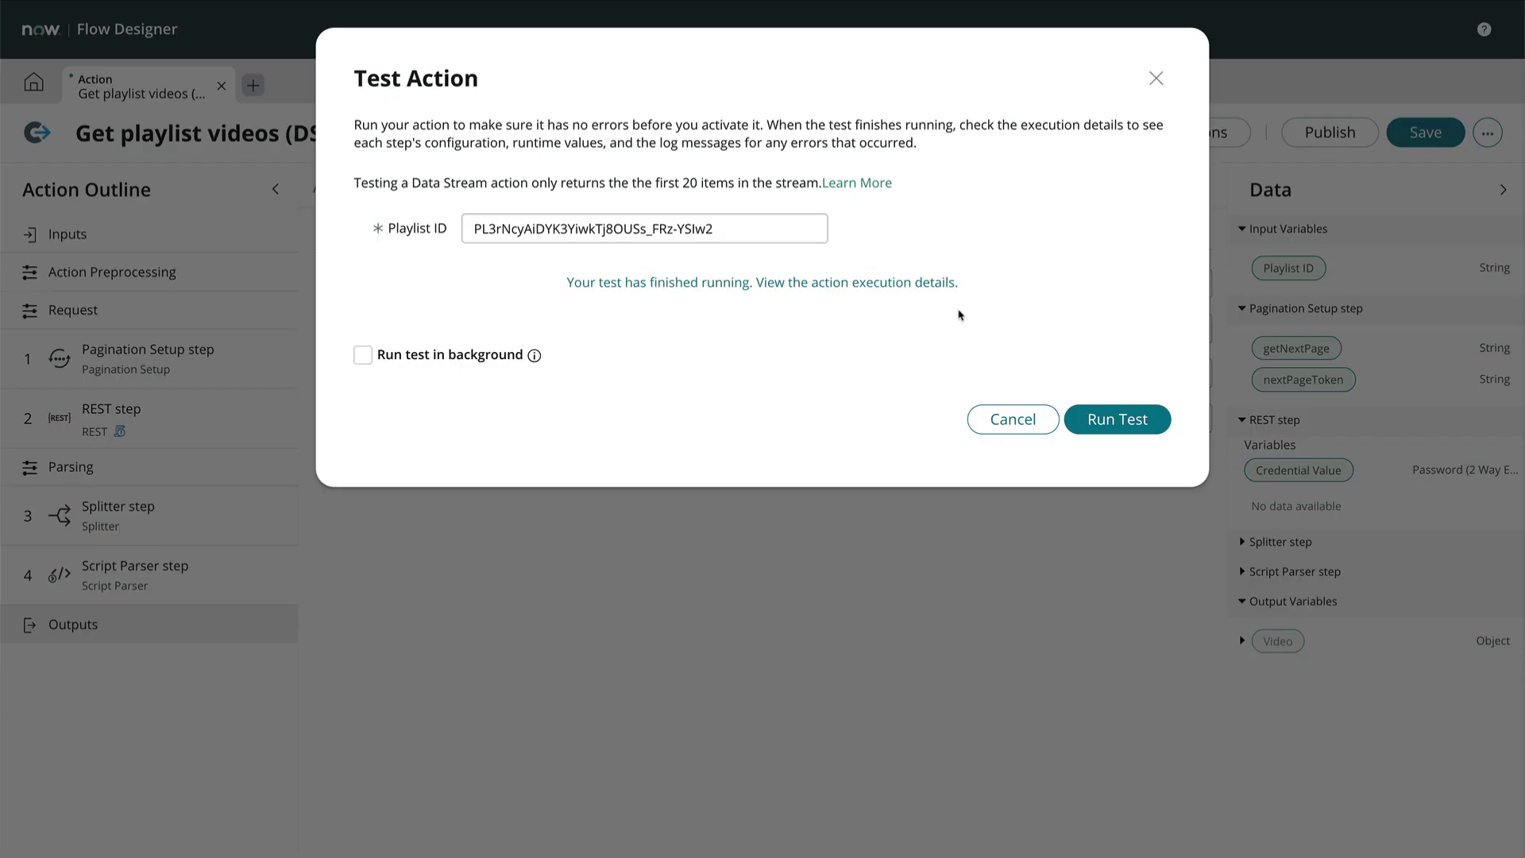
In the execution details, view the data stream step's output items as raw JSON down to the last item.
{"action": "left_click", "coordinate": [944, 285]}
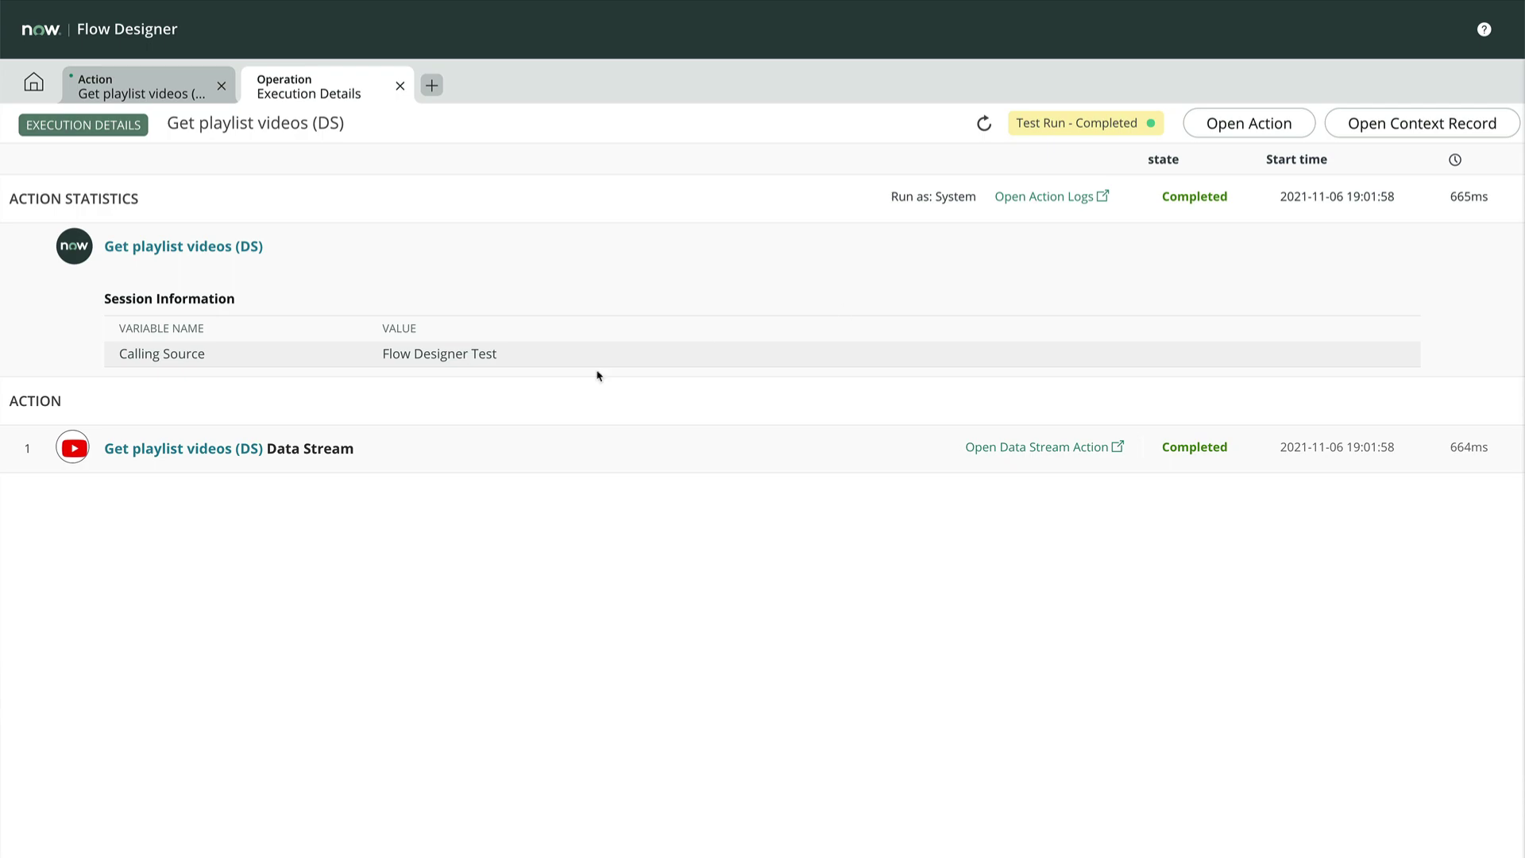
{"action": "left_click", "coordinate": [470, 447]}
{"action": "left_click", "coordinate": [496, 764]}
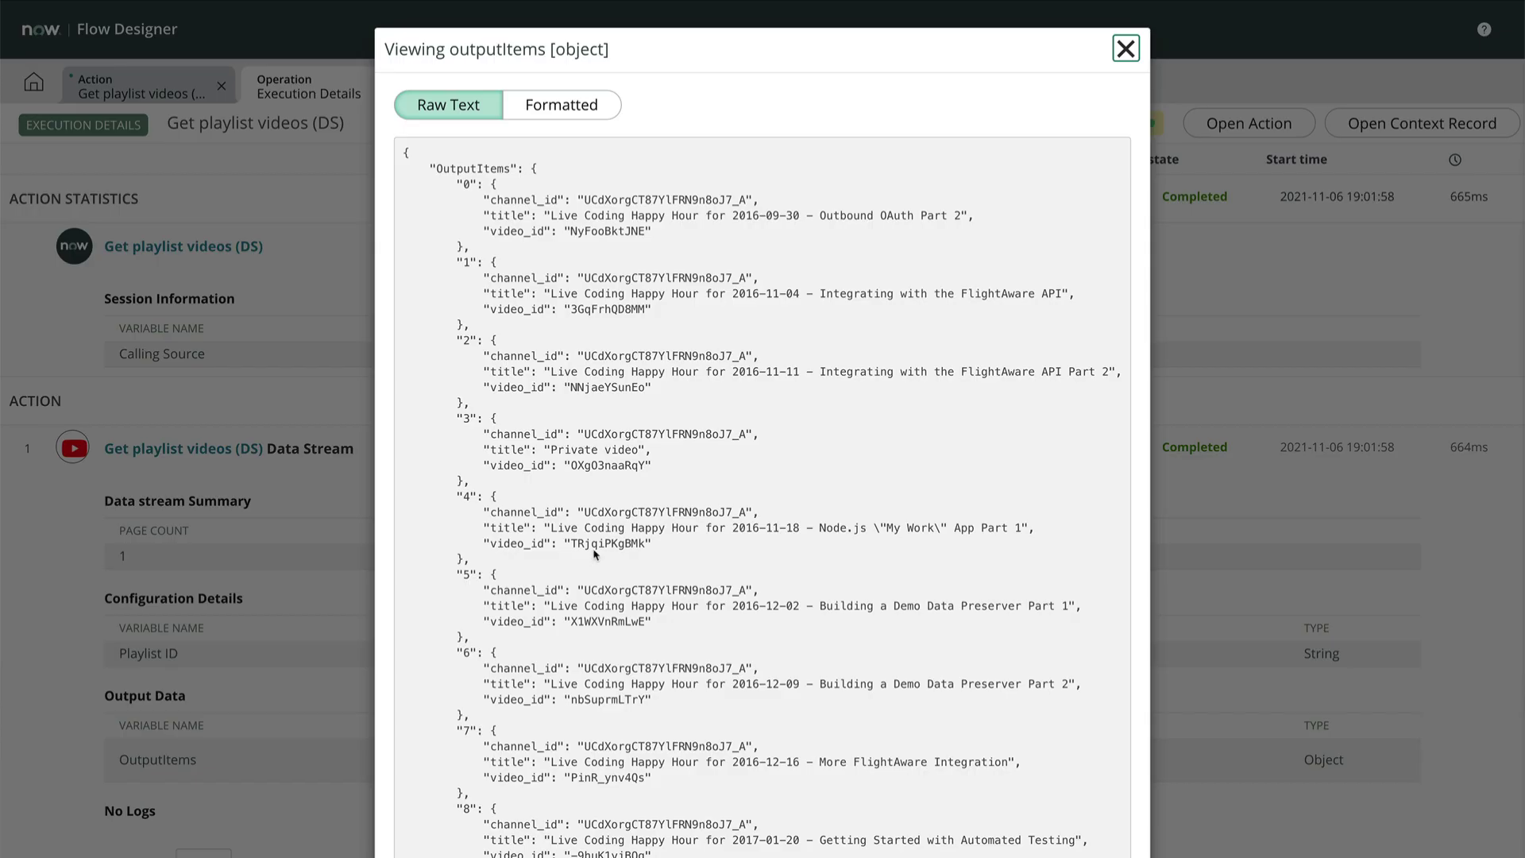
{"action": "scroll", "coordinate": [595, 553], "scroll_direction": "down", "scroll_amount": 4}
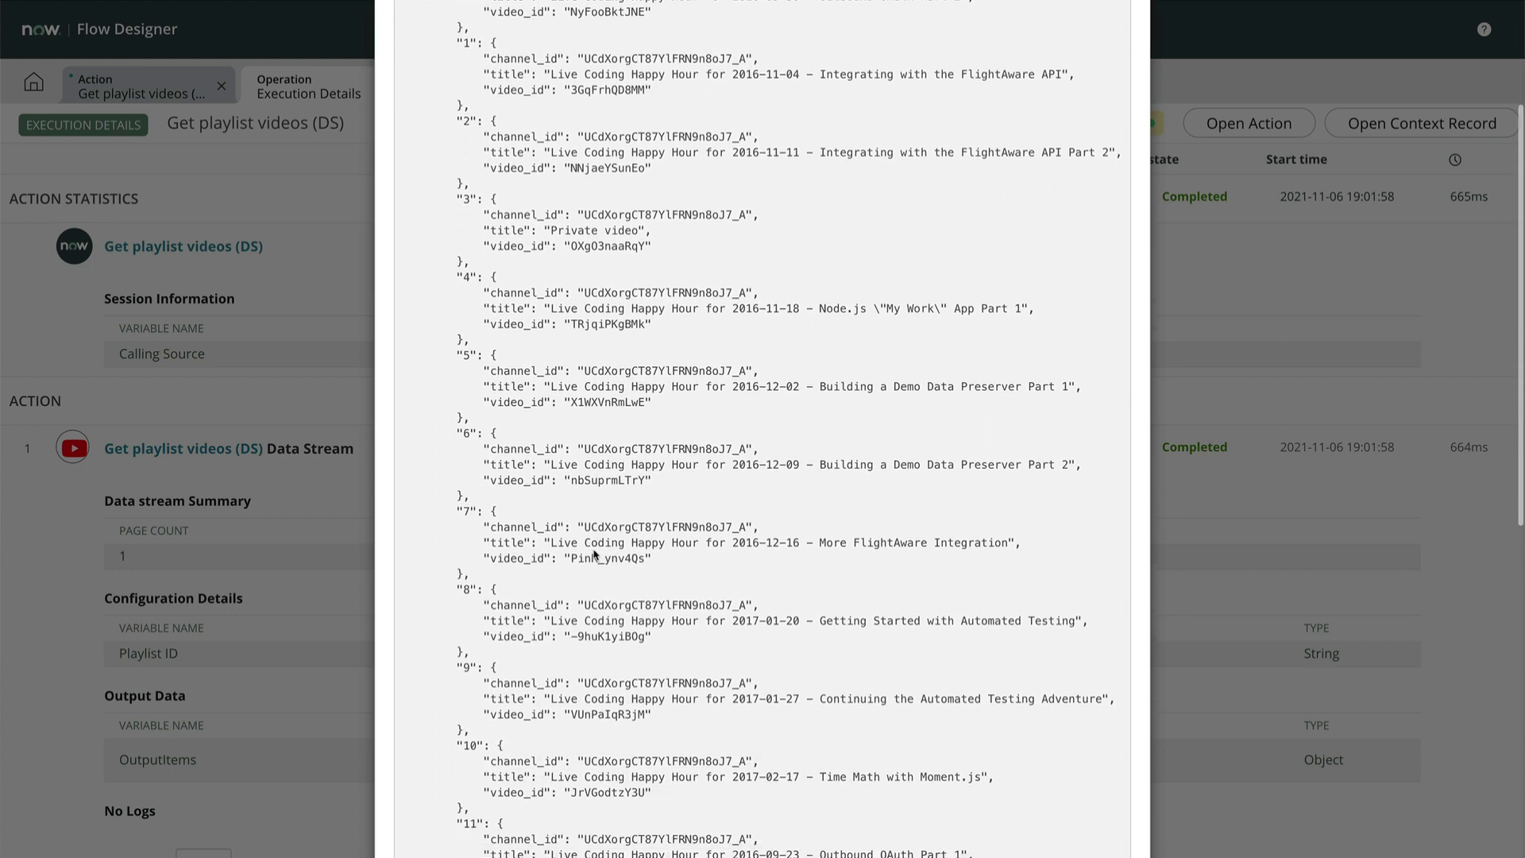
{"action": "scroll", "coordinate": [594, 553], "scroll_direction": "down", "scroll_amount": 2}
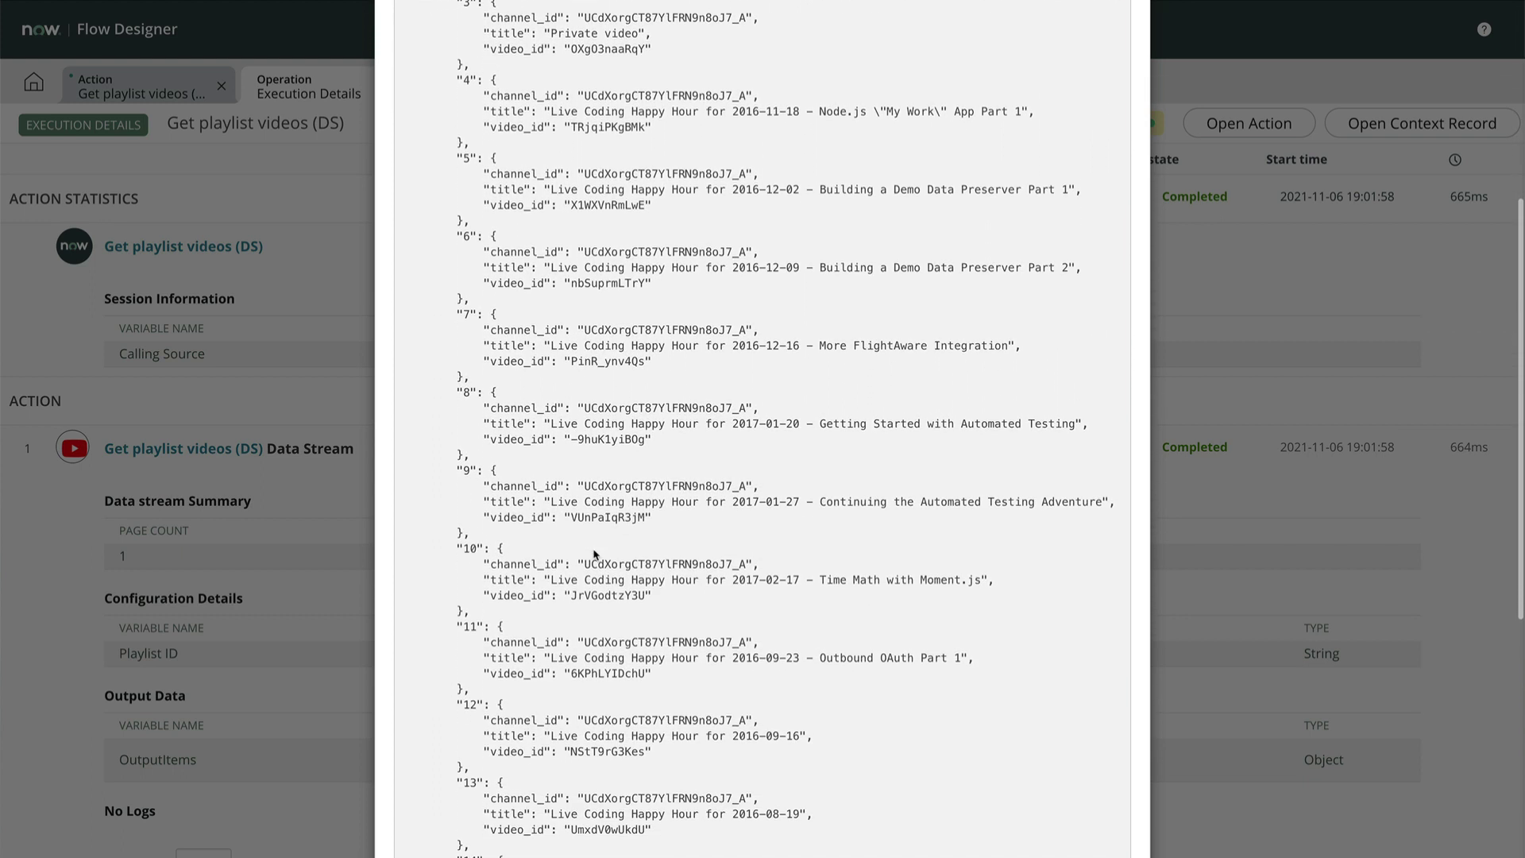
{"action": "scroll", "coordinate": [594, 554], "scroll_direction": "down", "scroll_amount": 4}
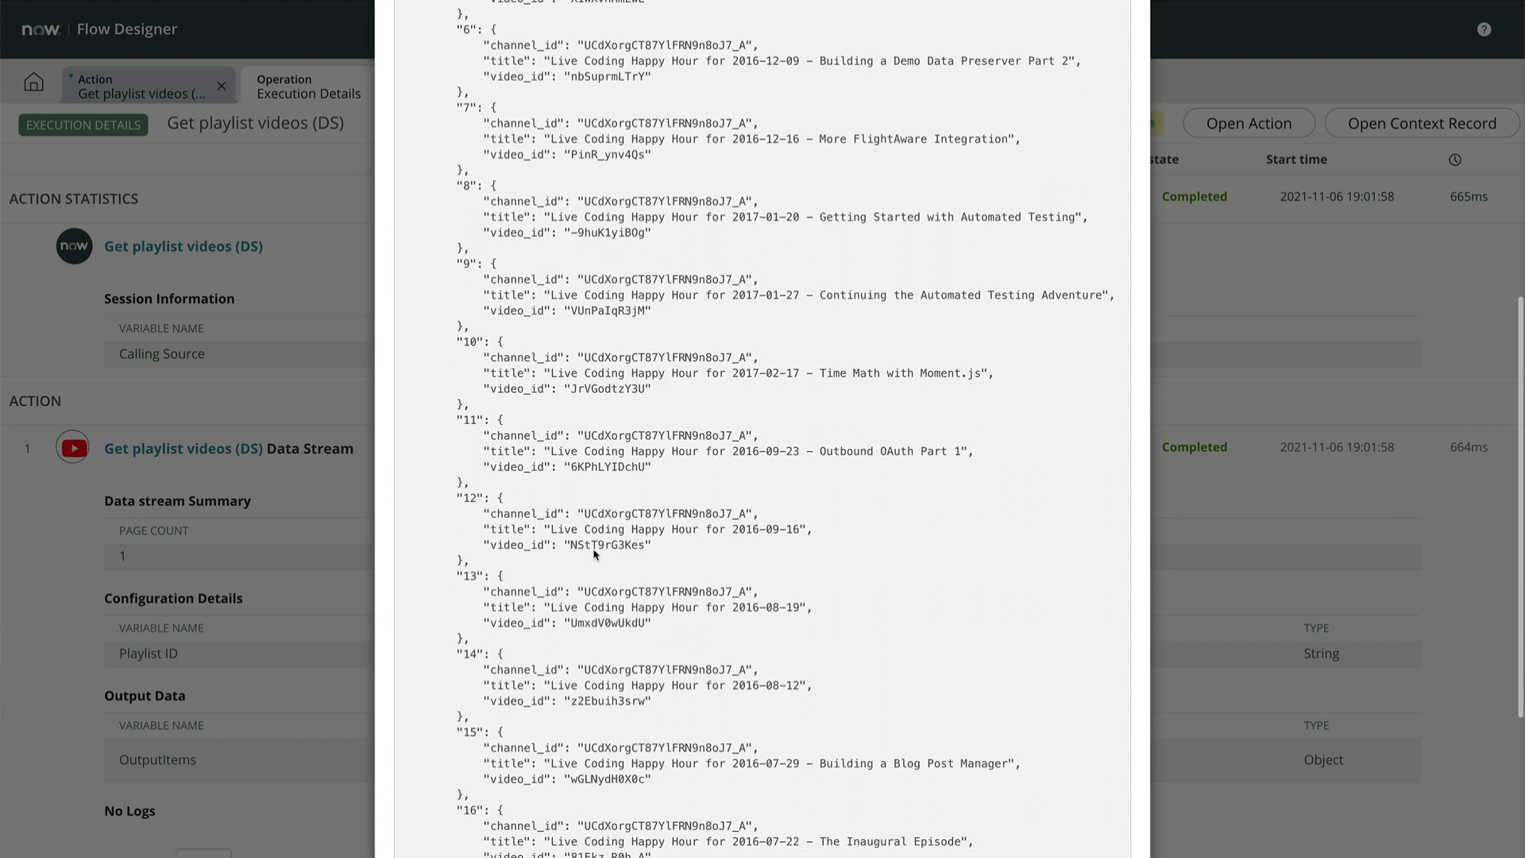
{"action": "scroll", "coordinate": [594, 554], "scroll_direction": "down", "scroll_amount": 4}
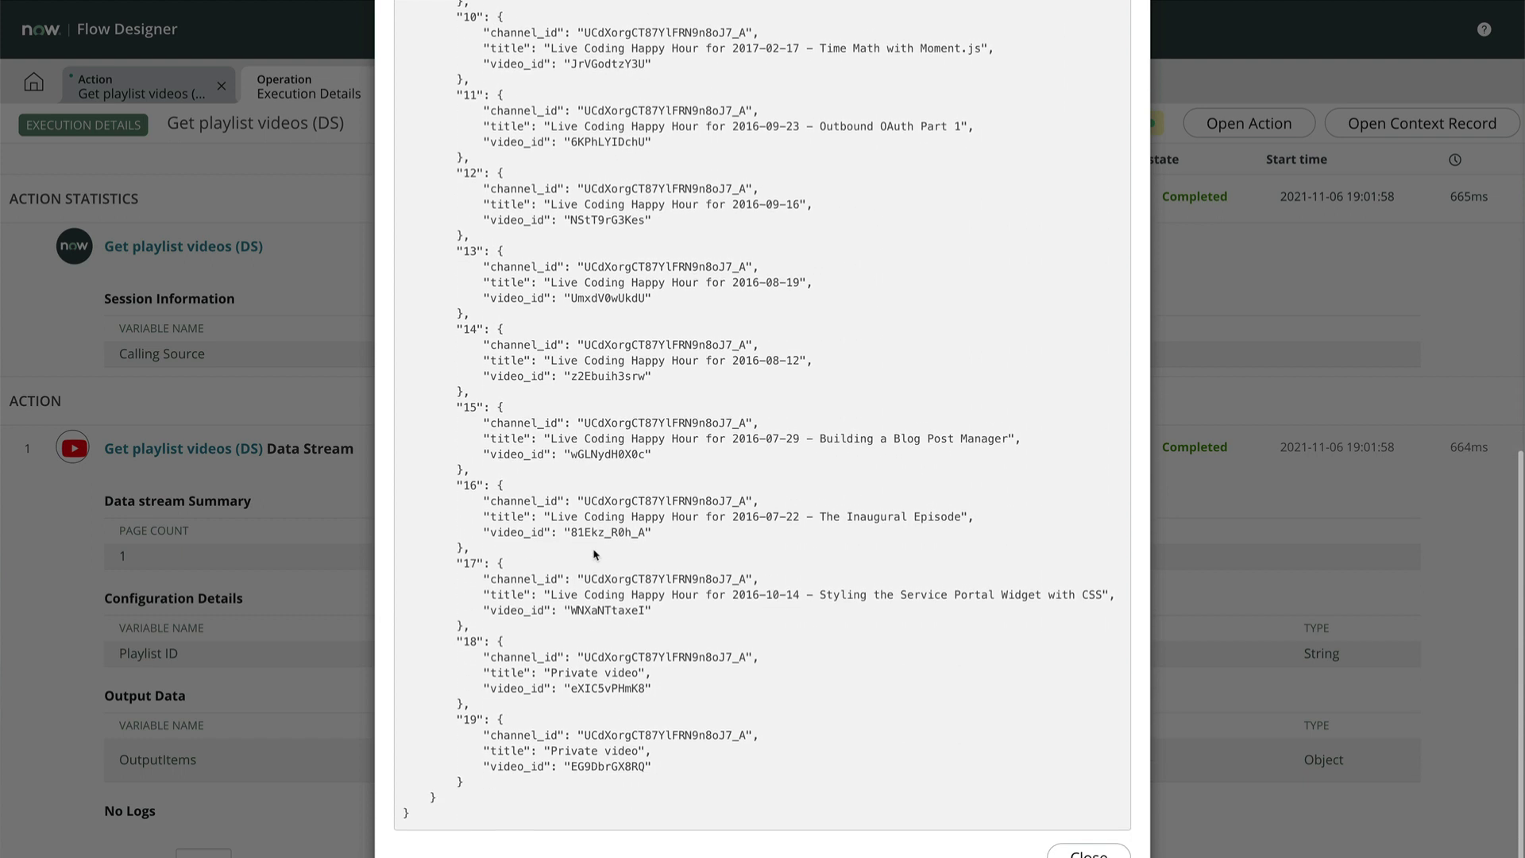
{"action": "scroll", "coordinate": [595, 554], "scroll_direction": "down", "scroll_amount": 1}
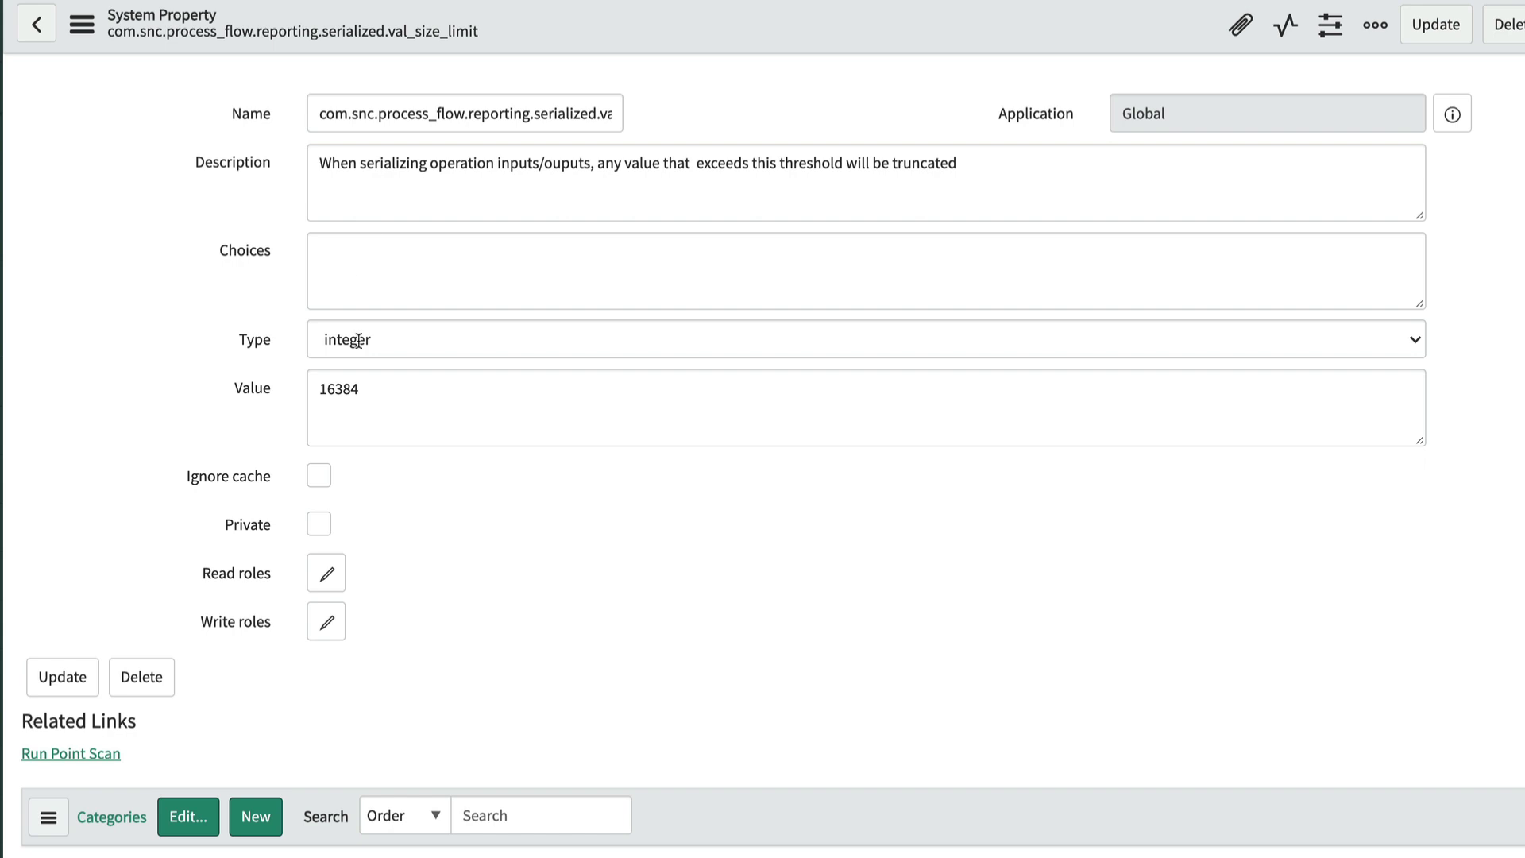
Replace the val_size_limit property value 16384 with 32768.
{"action": "left_click", "coordinate": [367, 391]}
{"action": "double_click", "coordinate": [367, 392]}
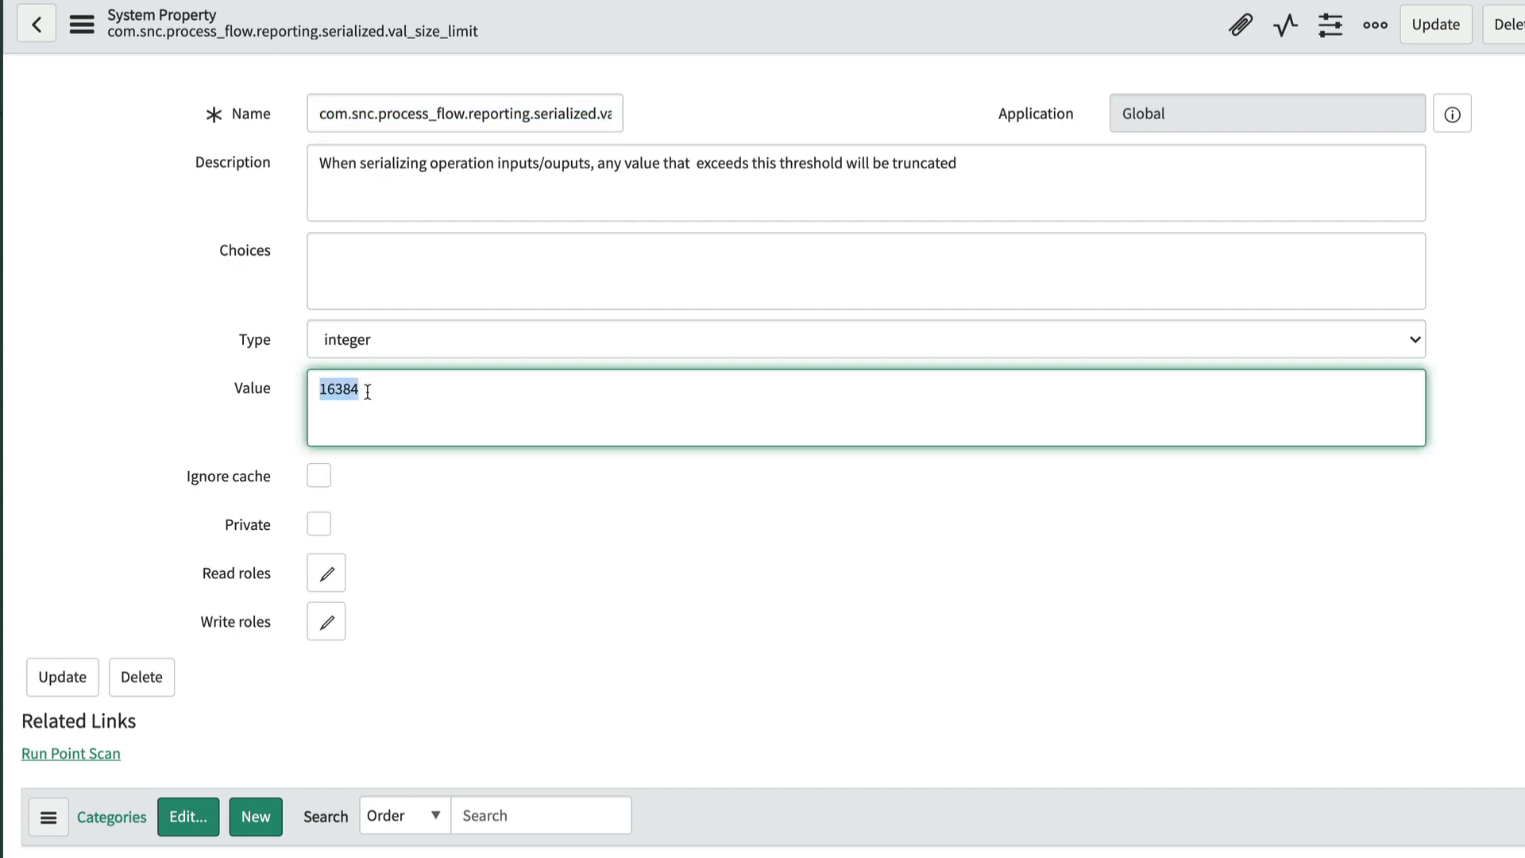
{"action": "type", "text": "32768"}
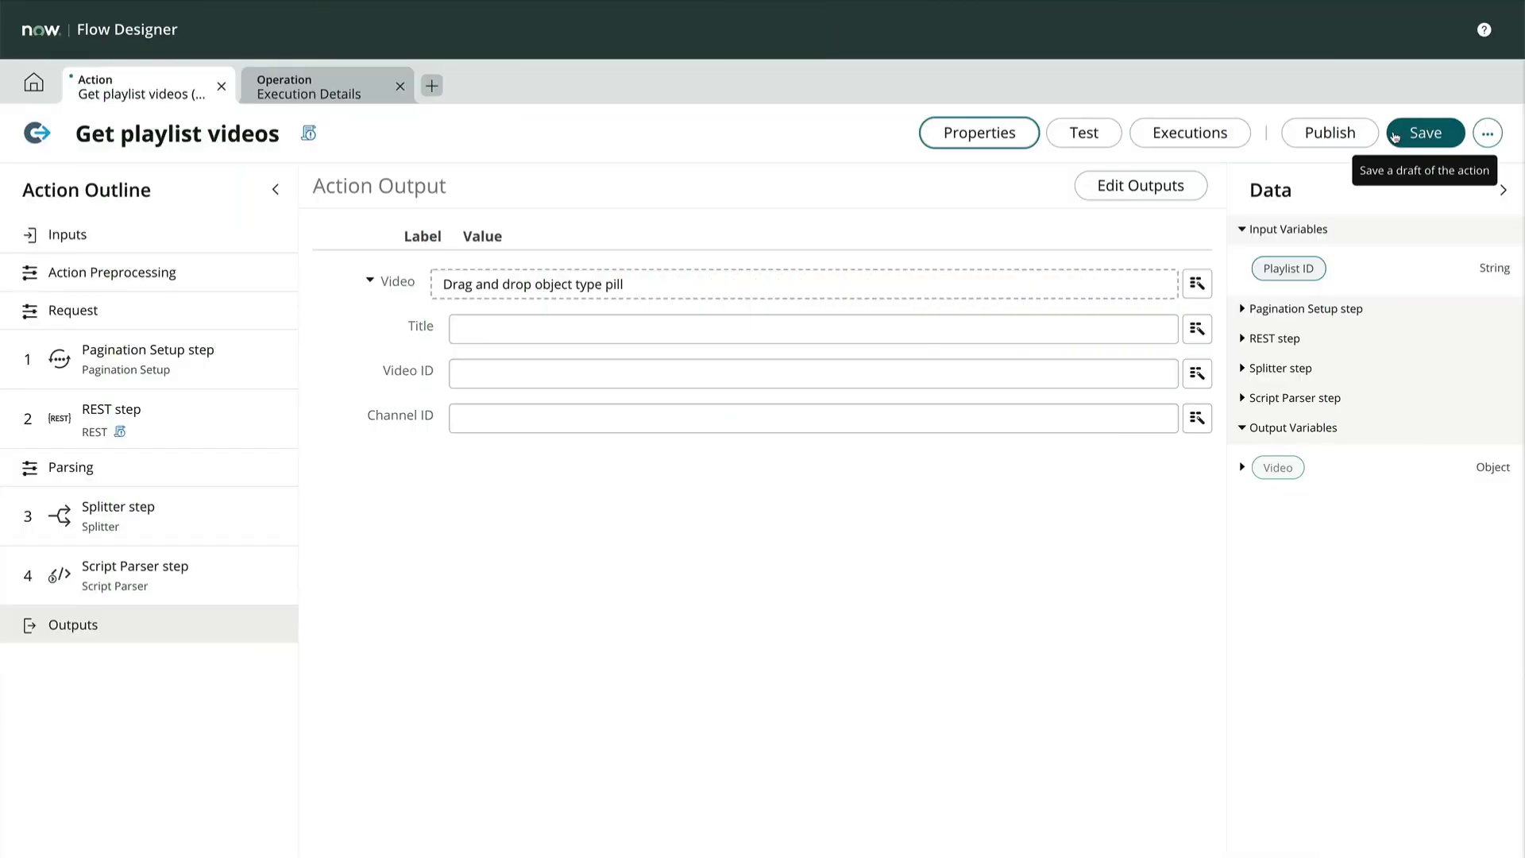
Save the Get playlist videos action and publish it, confirming the publish dialog.
{"action": "left_click", "coordinate": [1412, 130]}
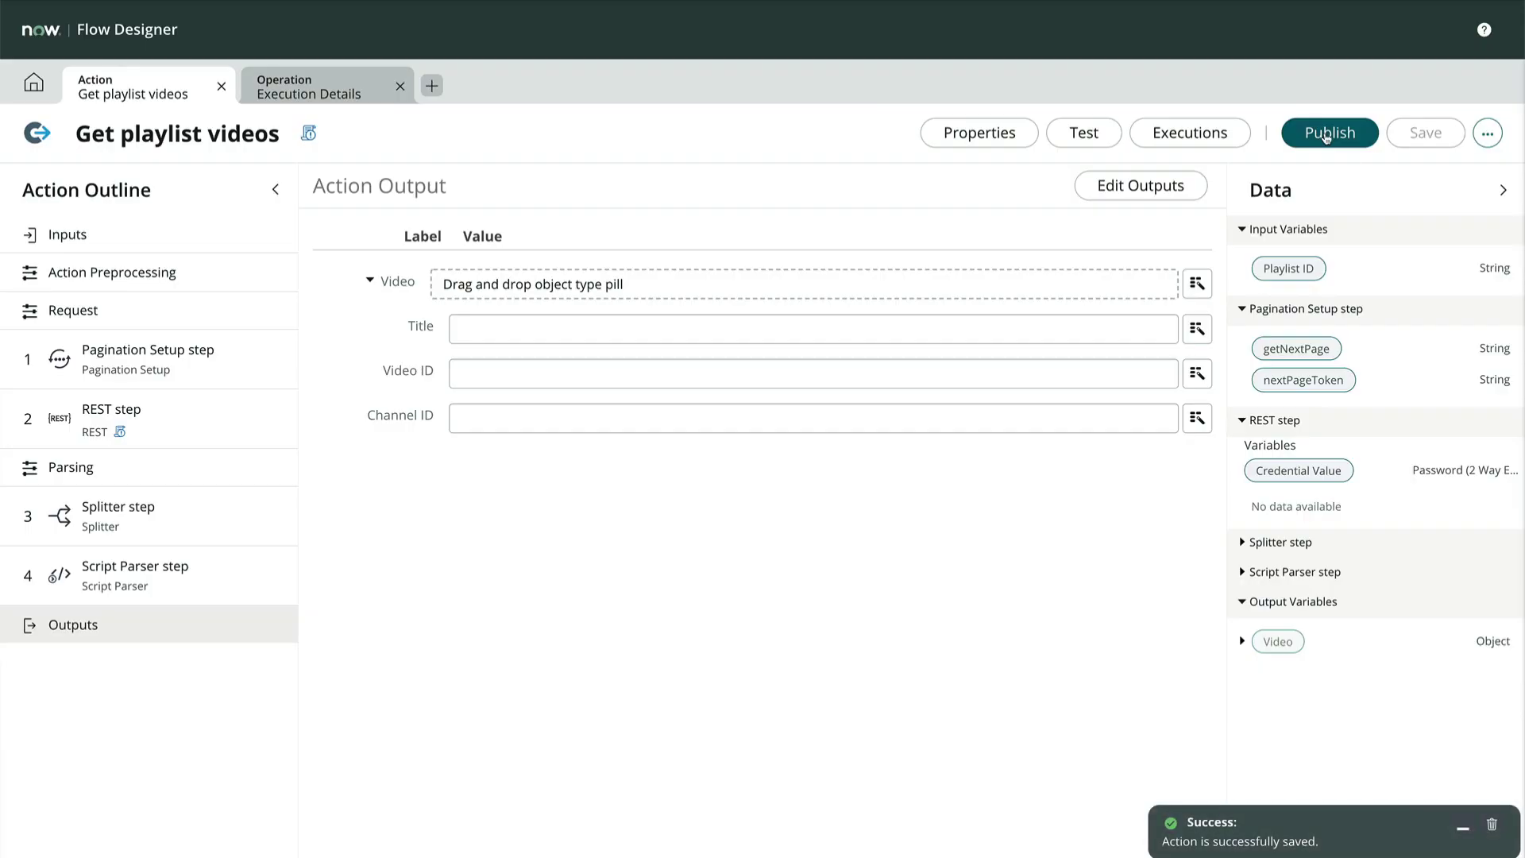
{"action": "left_click", "coordinate": [1327, 133]}
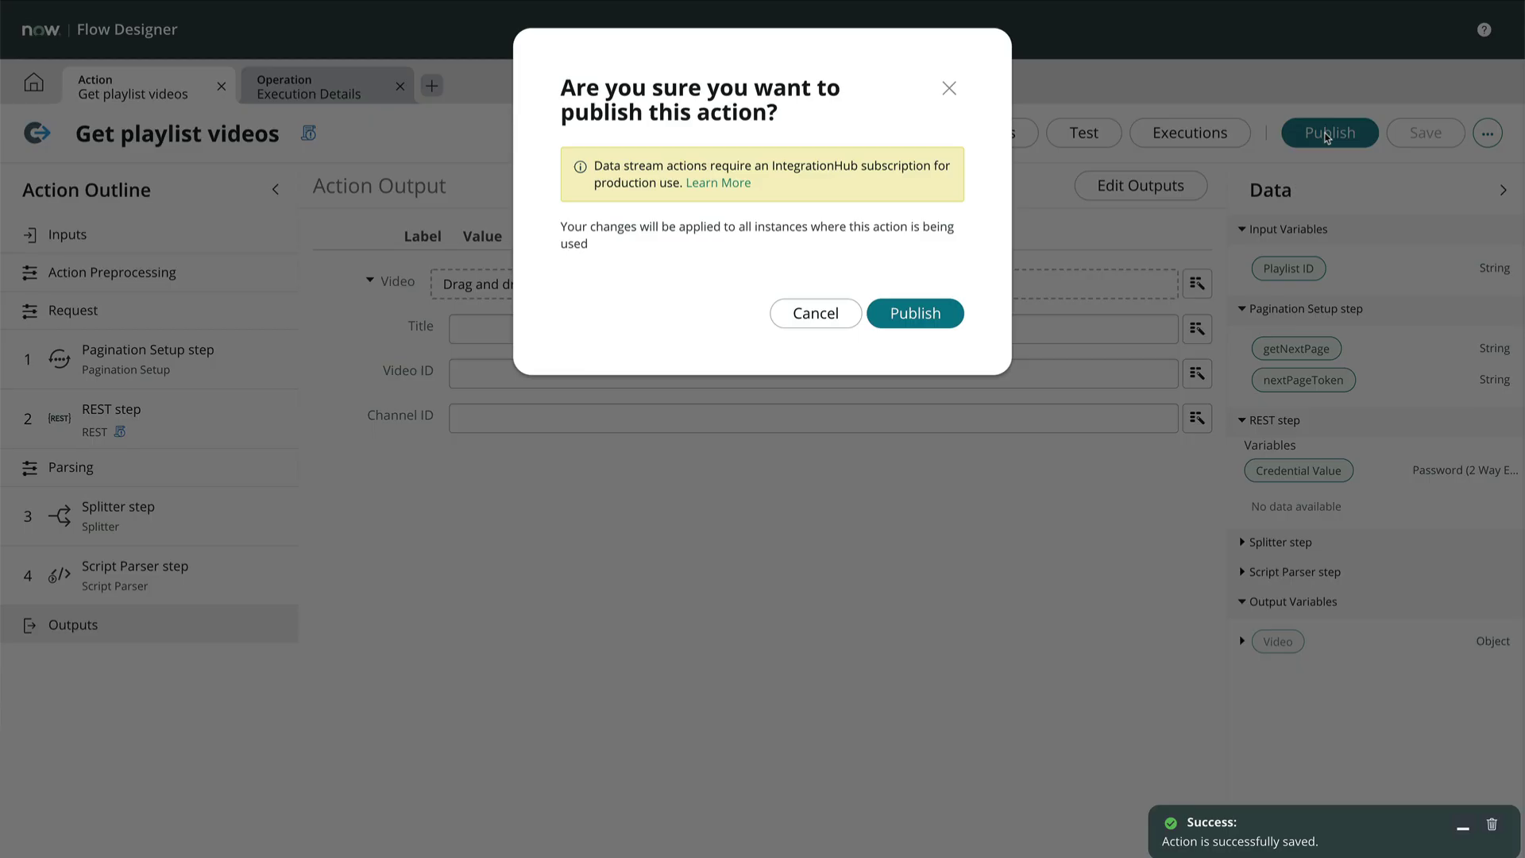
{"action": "left_click", "coordinate": [949, 315]}
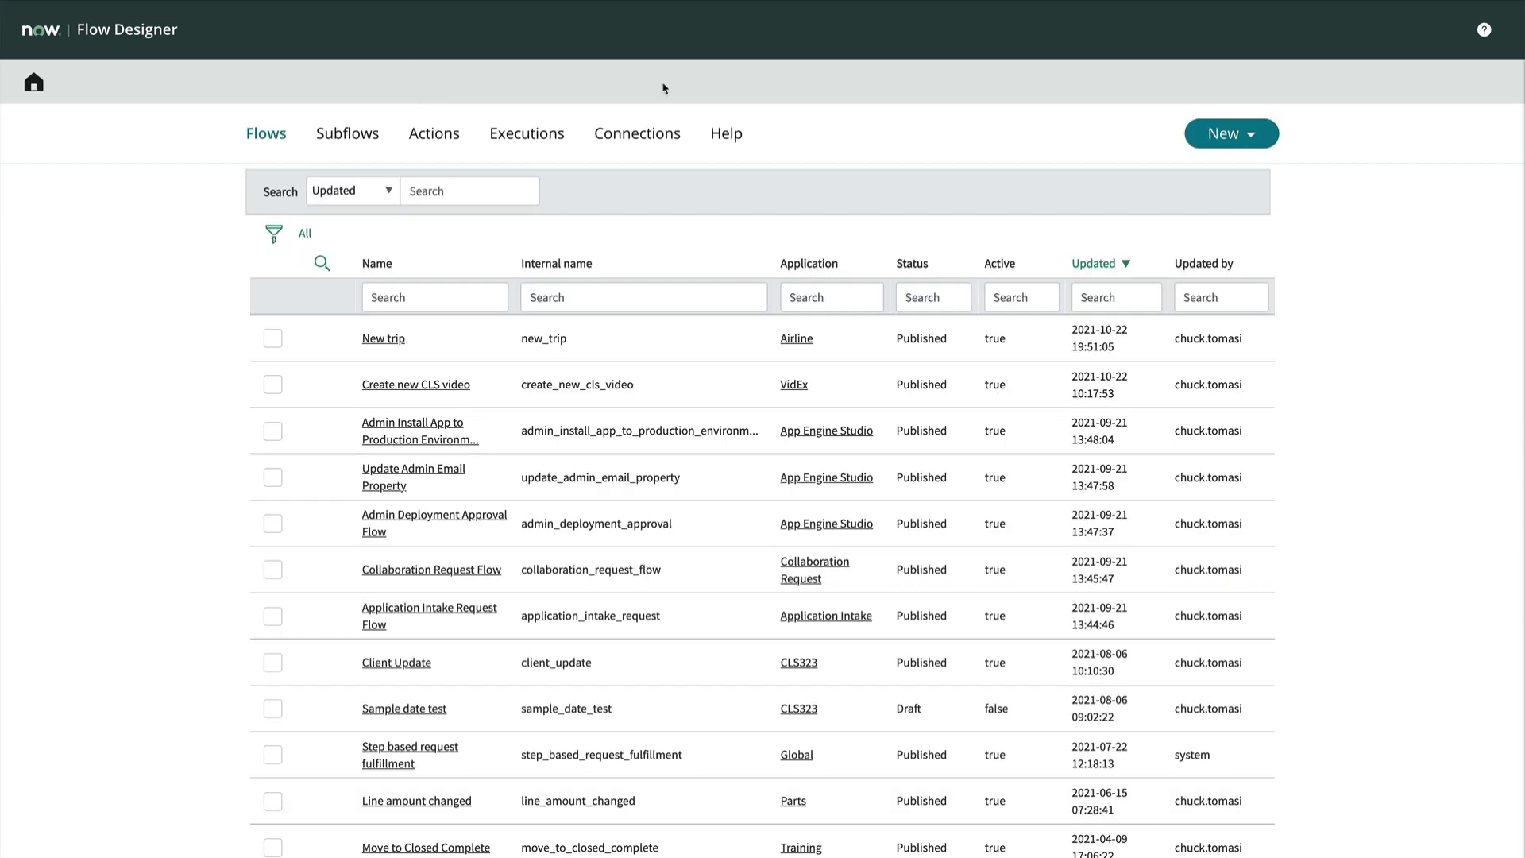
Create a new flow named 'Get new videos'.
{"action": "left_click", "coordinate": [1233, 137]}
{"action": "left_click", "coordinate": [1213, 166]}
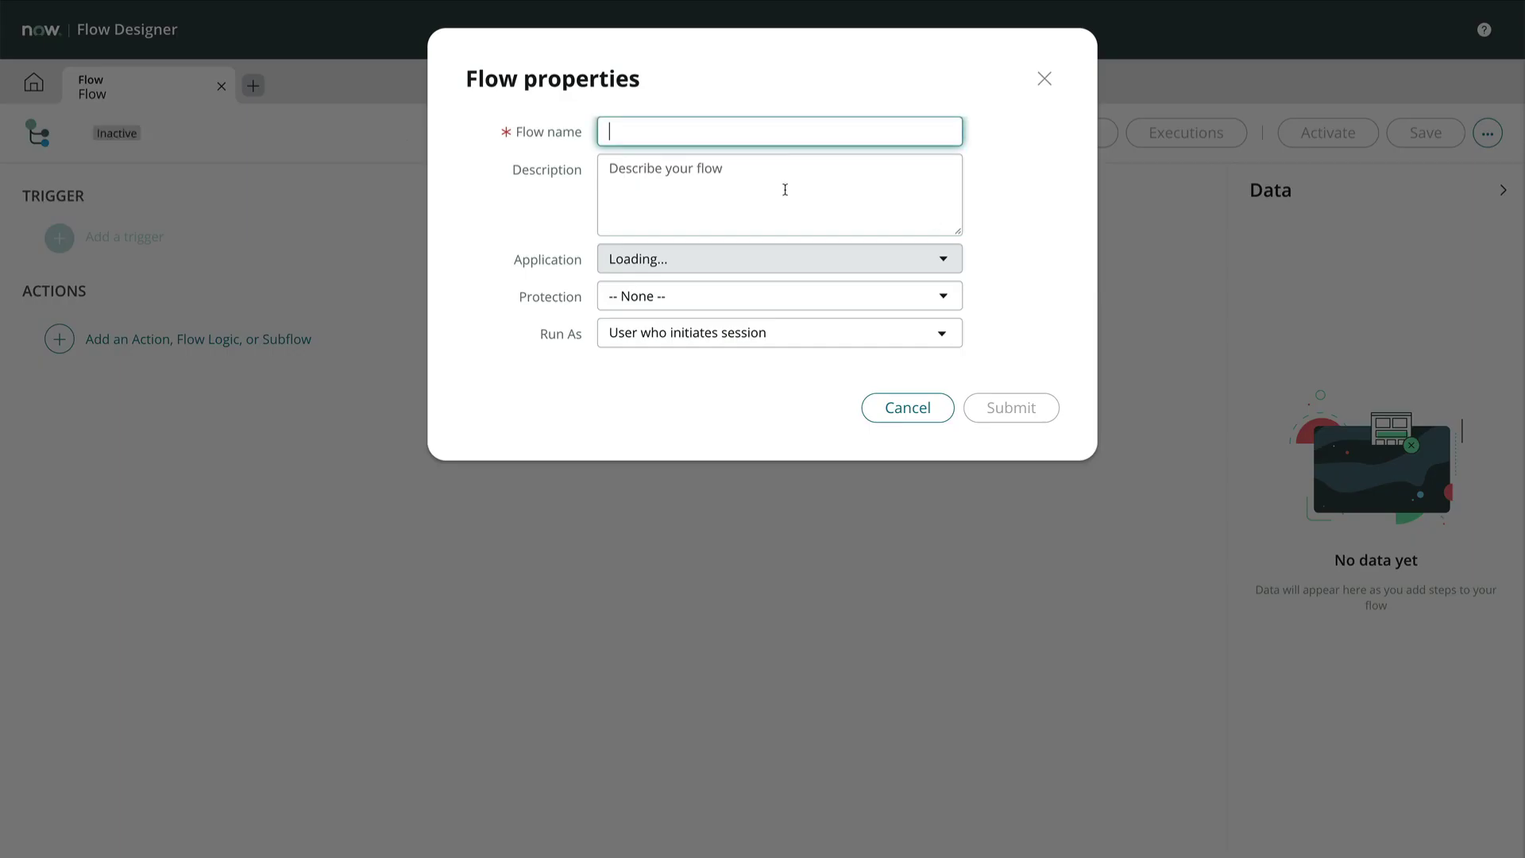
{"action": "type", "text": "Get new videos"}
{"action": "left_click", "coordinate": [994, 476]}
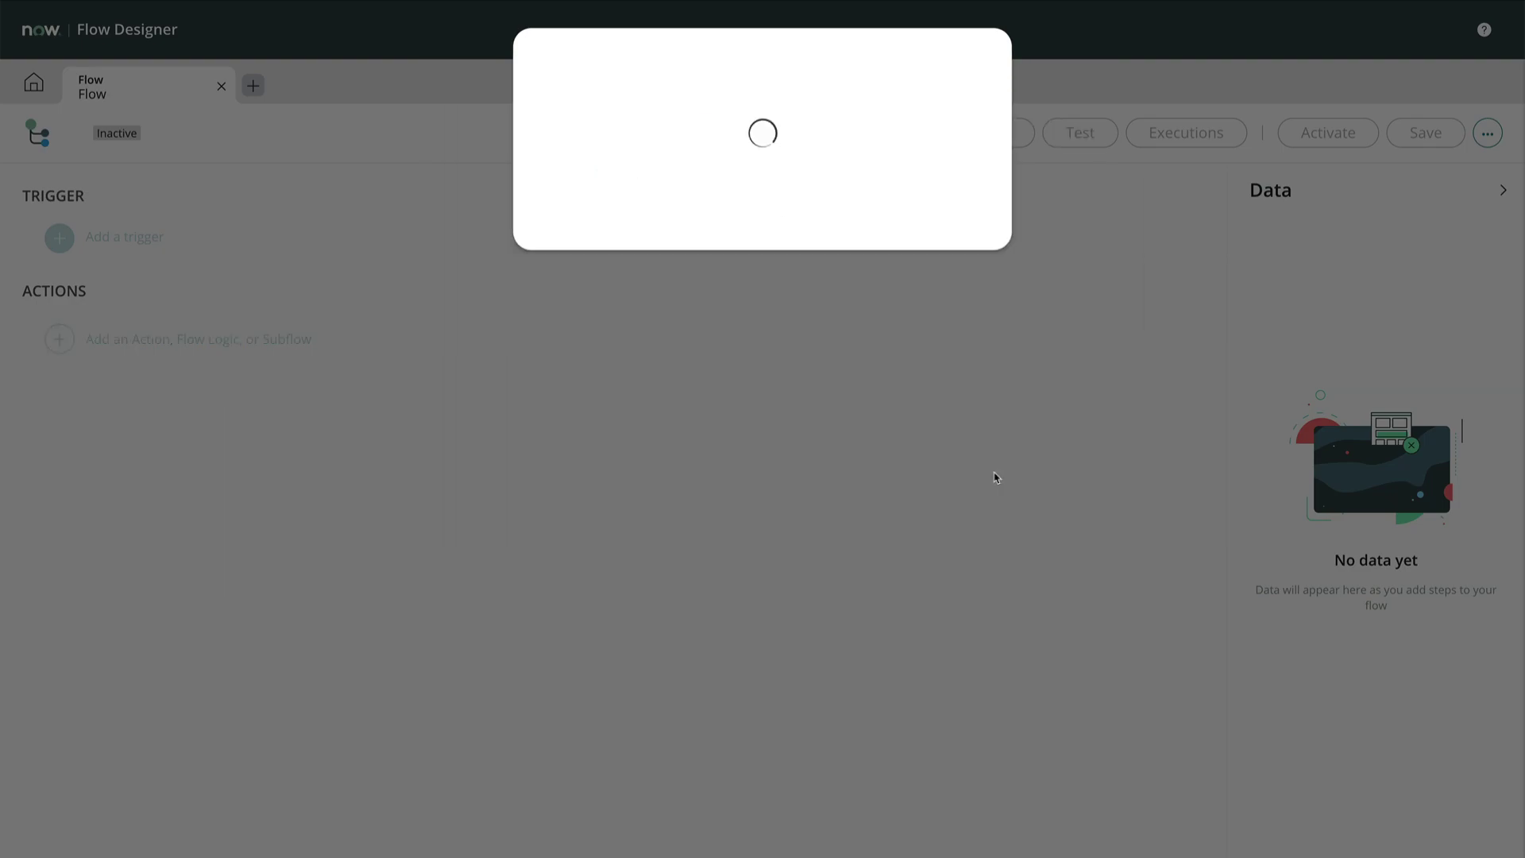
Add a Daily trigger that runs at 02:00:00.
{"action": "left_click", "coordinate": [147, 239]}
{"action": "left_click", "coordinate": [267, 565]}
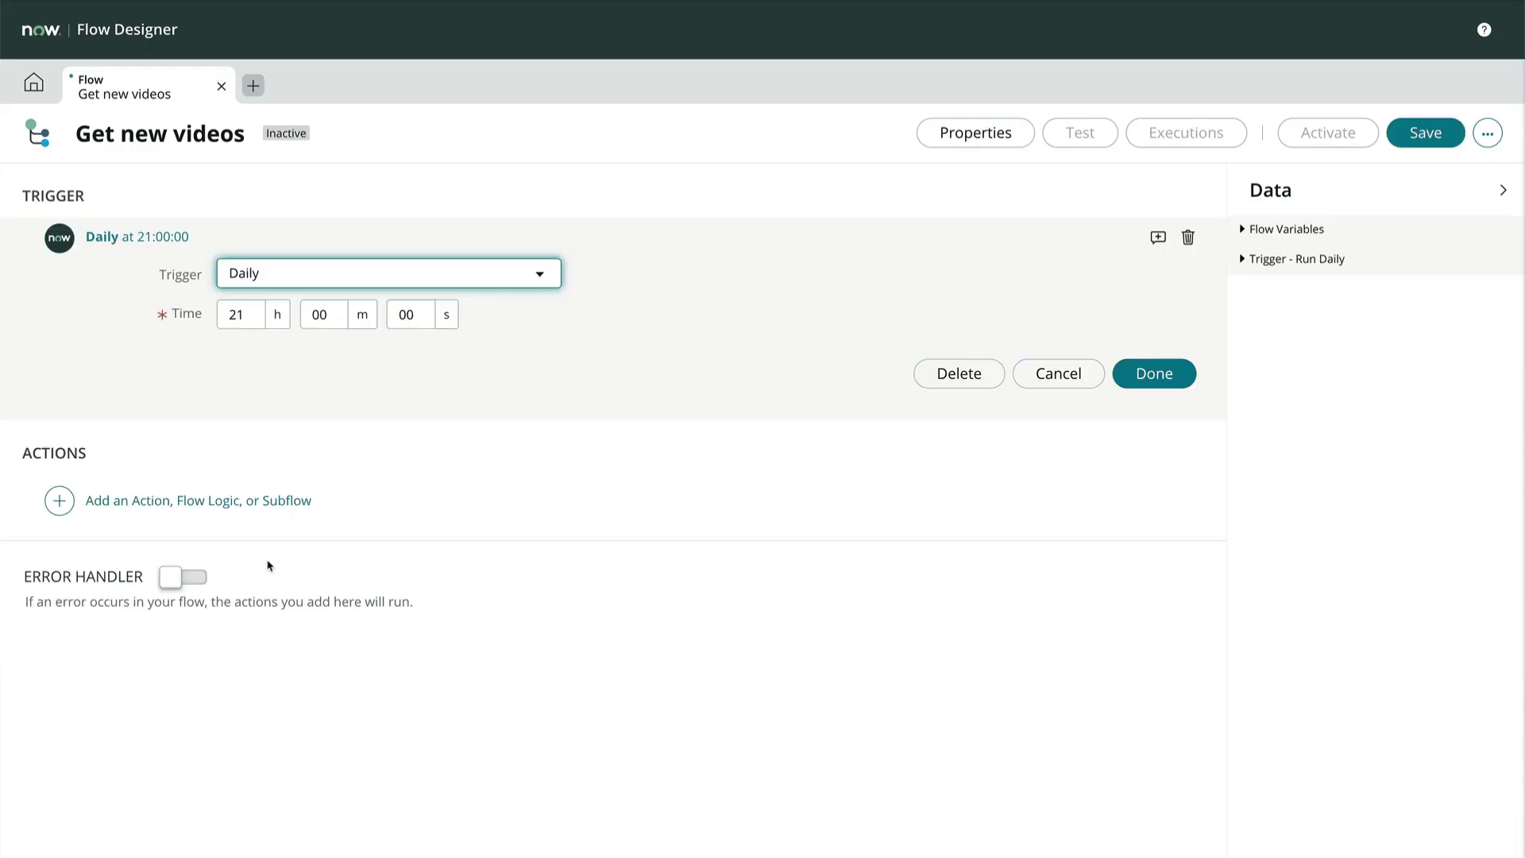
{"action": "left_click", "coordinate": [248, 315]}
{"action": "double_click", "coordinate": [249, 315]}
{"action": "type", "text": "2"}
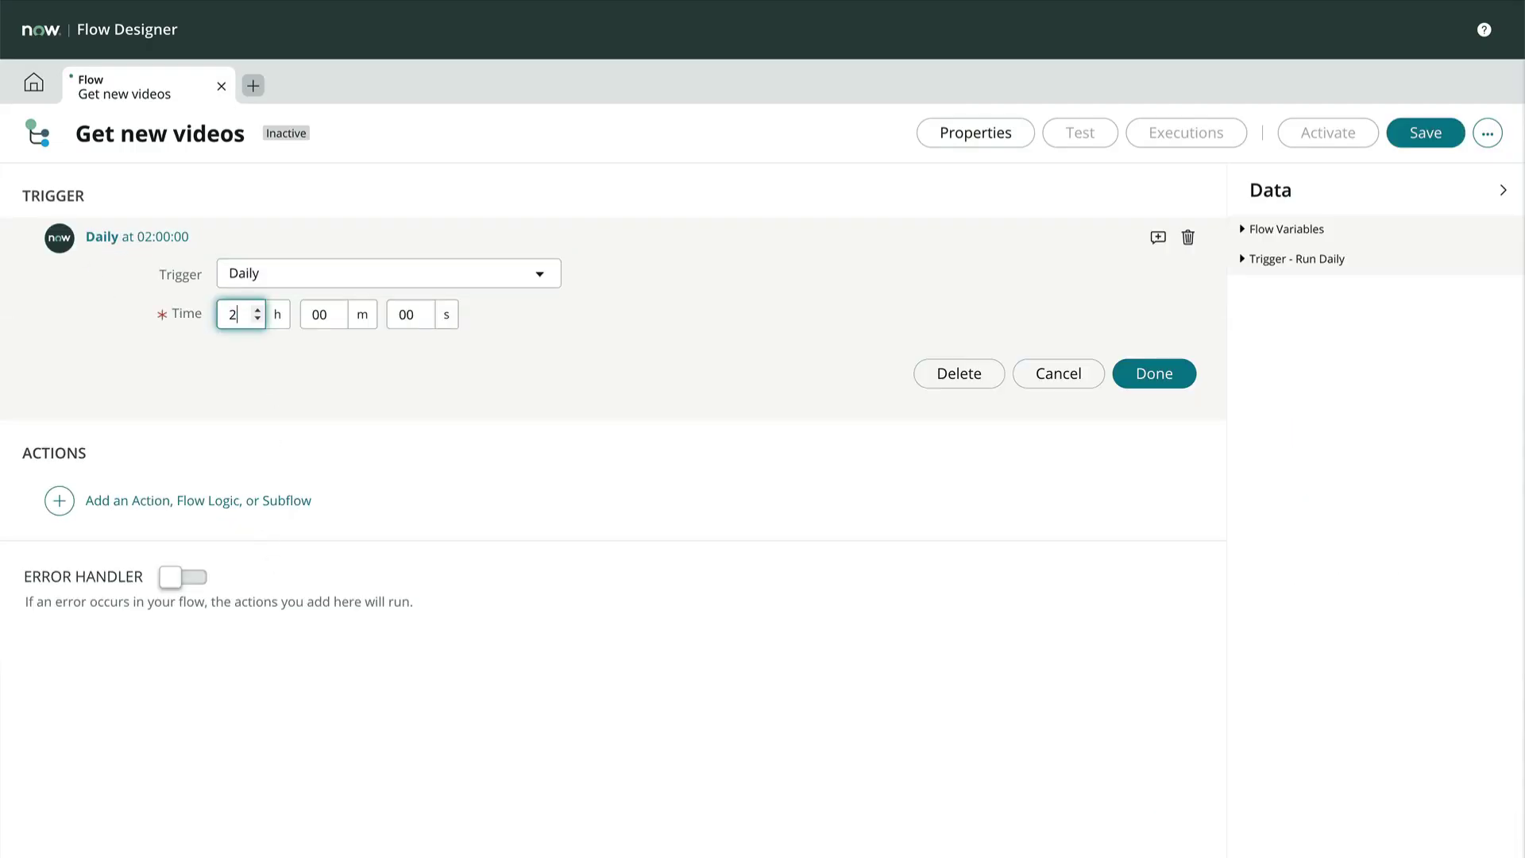
{"action": "key", "text": "Tab"}
{"action": "left_click", "coordinate": [1161, 378]}
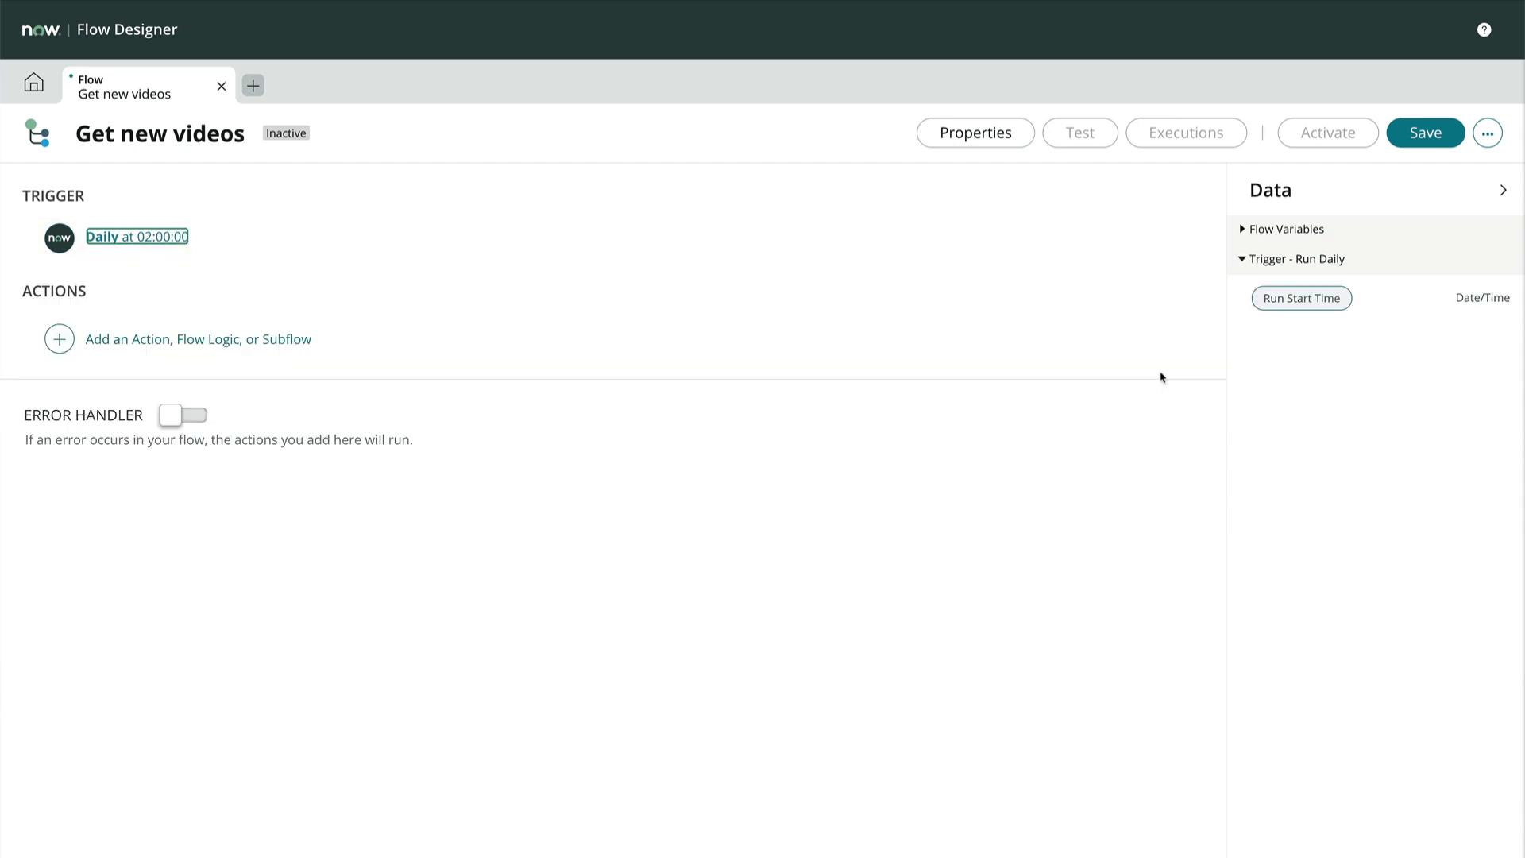
Add the YouTube spoke's Get playlist videos action with the pasted playlist ID.
{"action": "left_click", "coordinate": [59, 339]}
{"action": "left_click", "coordinate": [143, 338]}
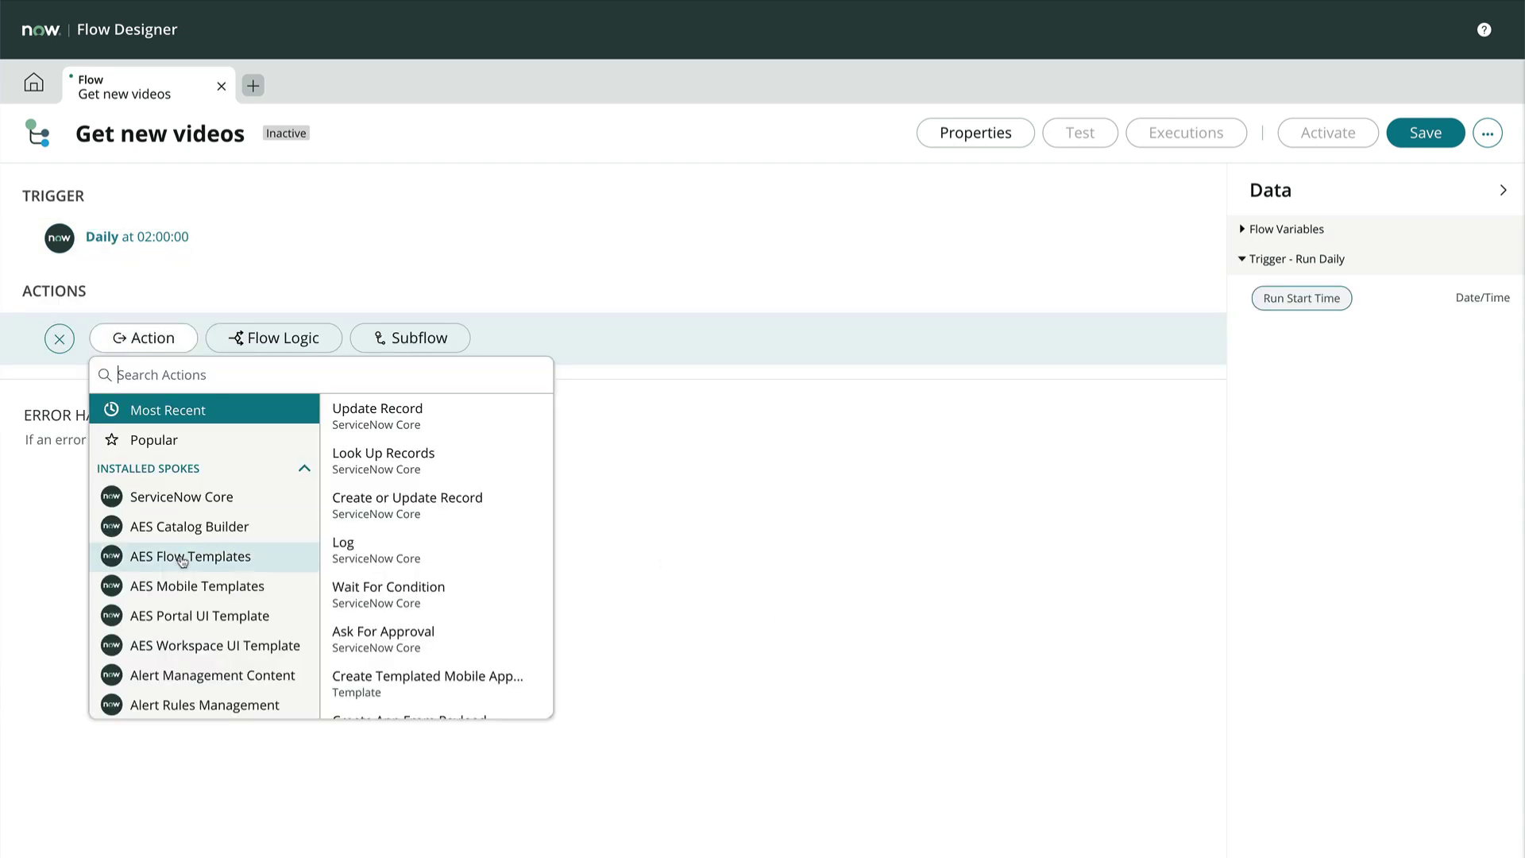
{"action": "type", "text": "yout"}
{"action": "left_click", "coordinate": [168, 469]}
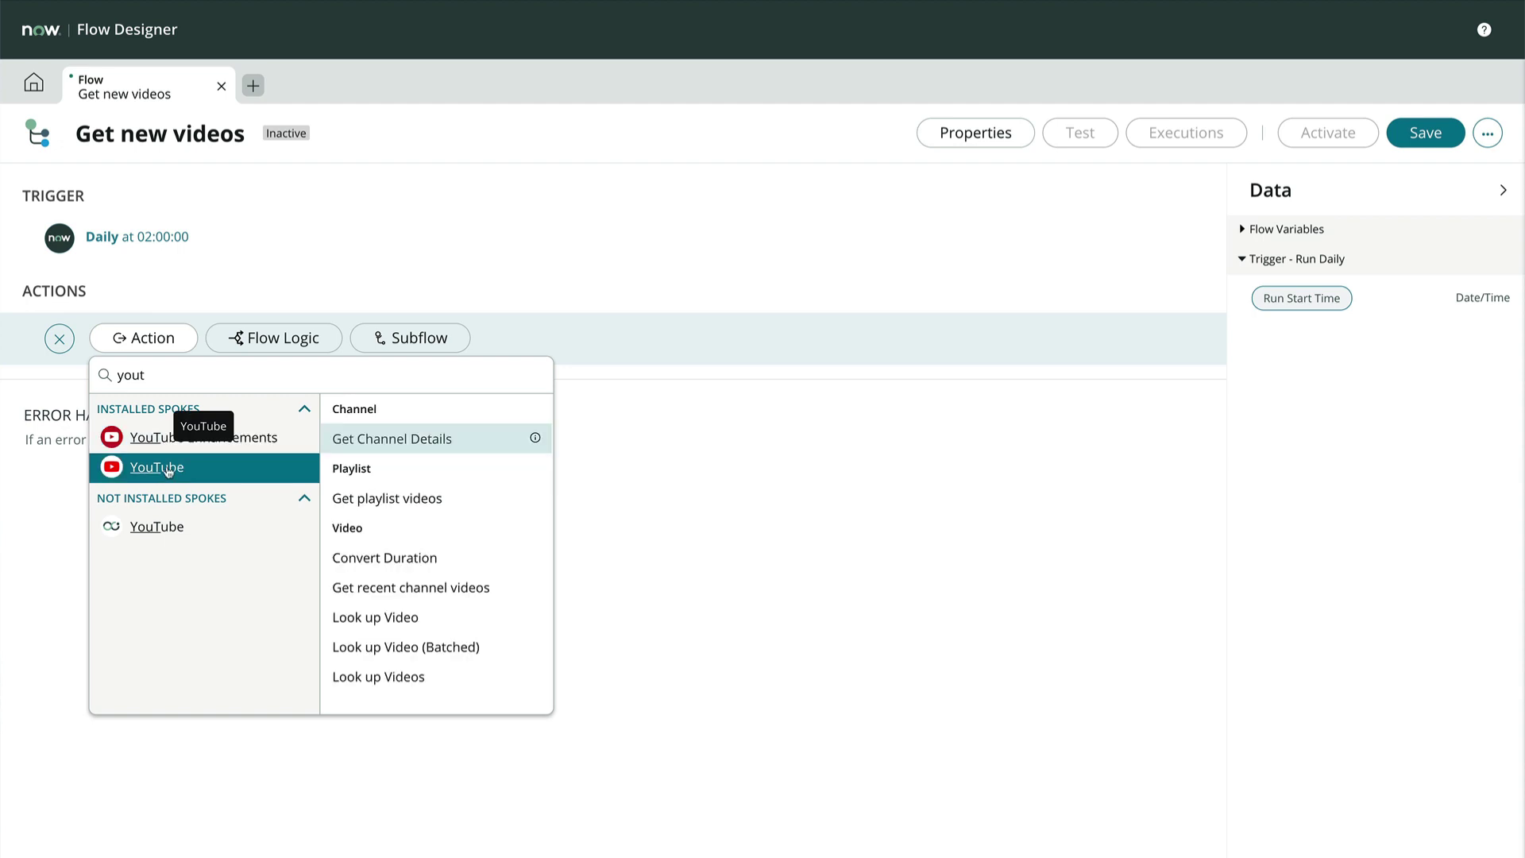
{"action": "left_click", "coordinate": [387, 498]}
{"action": "type", "text": "PL3rNcyAiDYK3YiwkTj8OUSs_FRz-YSIw2"}
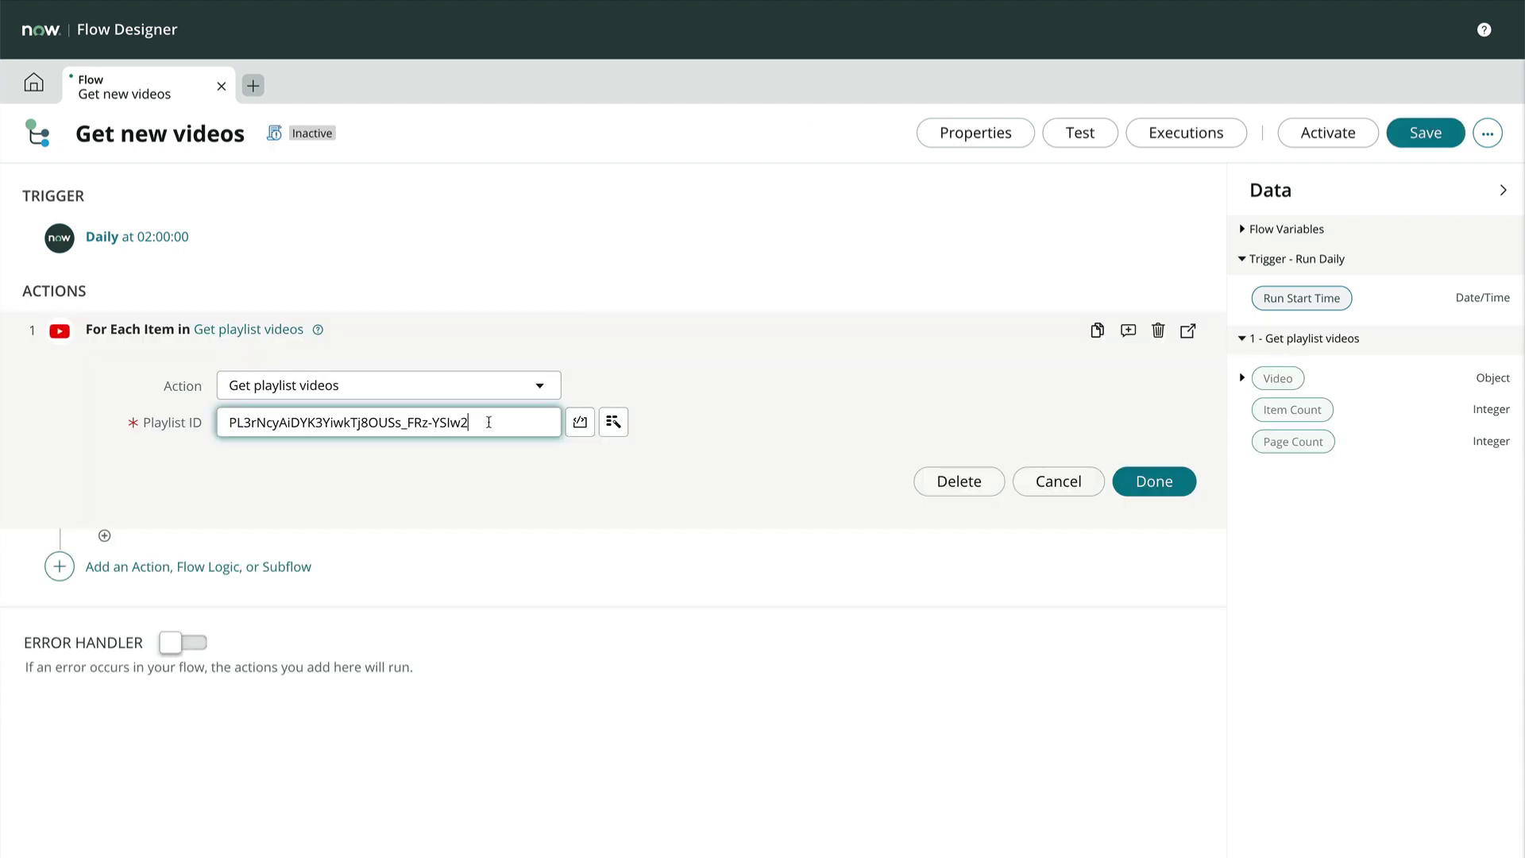
{"action": "left_click", "coordinate": [1170, 485]}
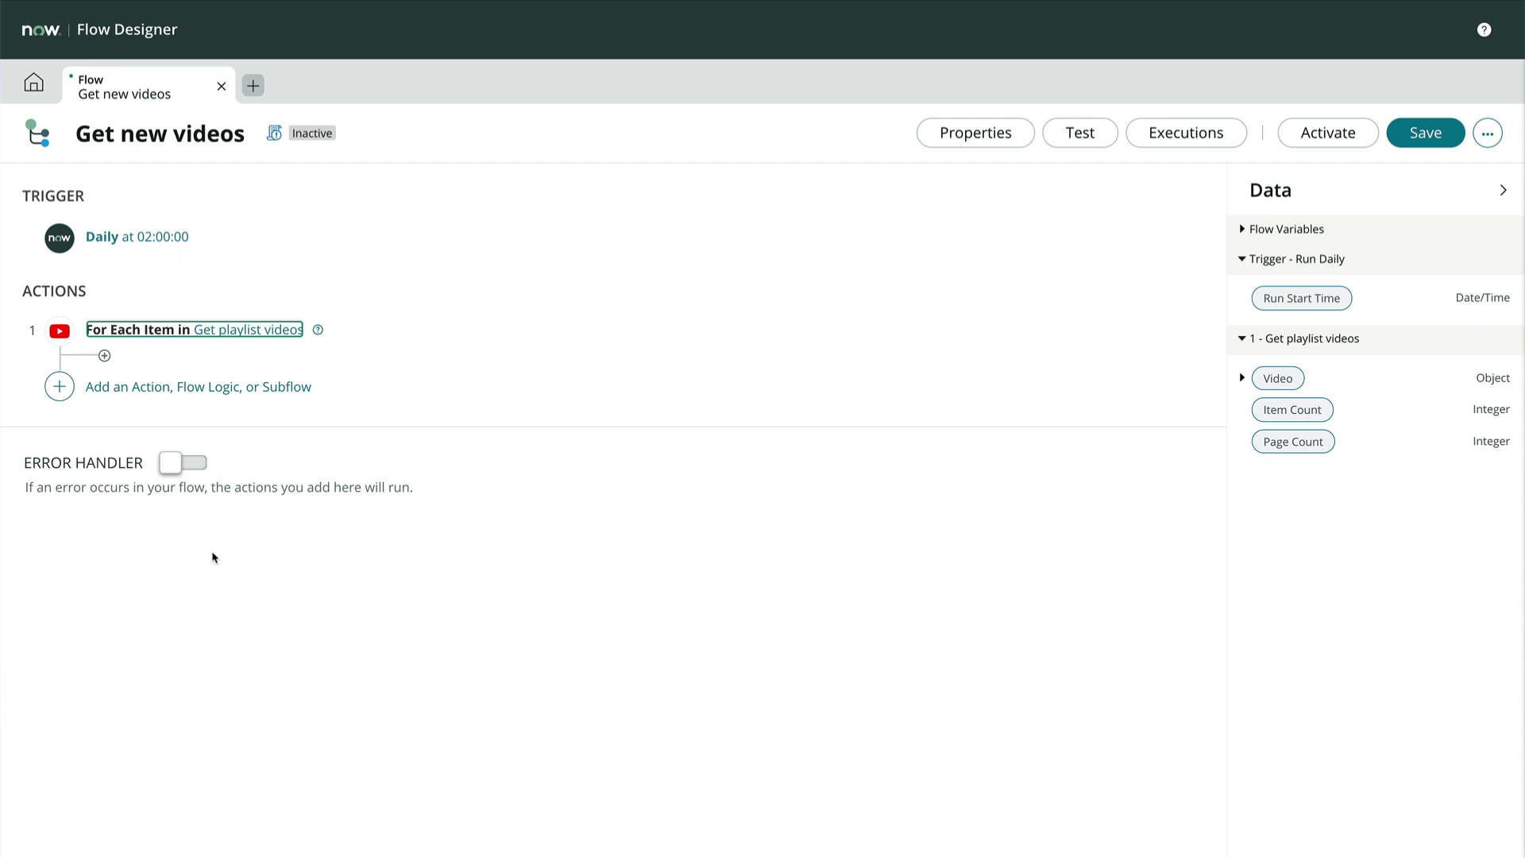
Add a Create or Update Record step on the CLS table inside the loop.
{"action": "left_click", "coordinate": [104, 355]}
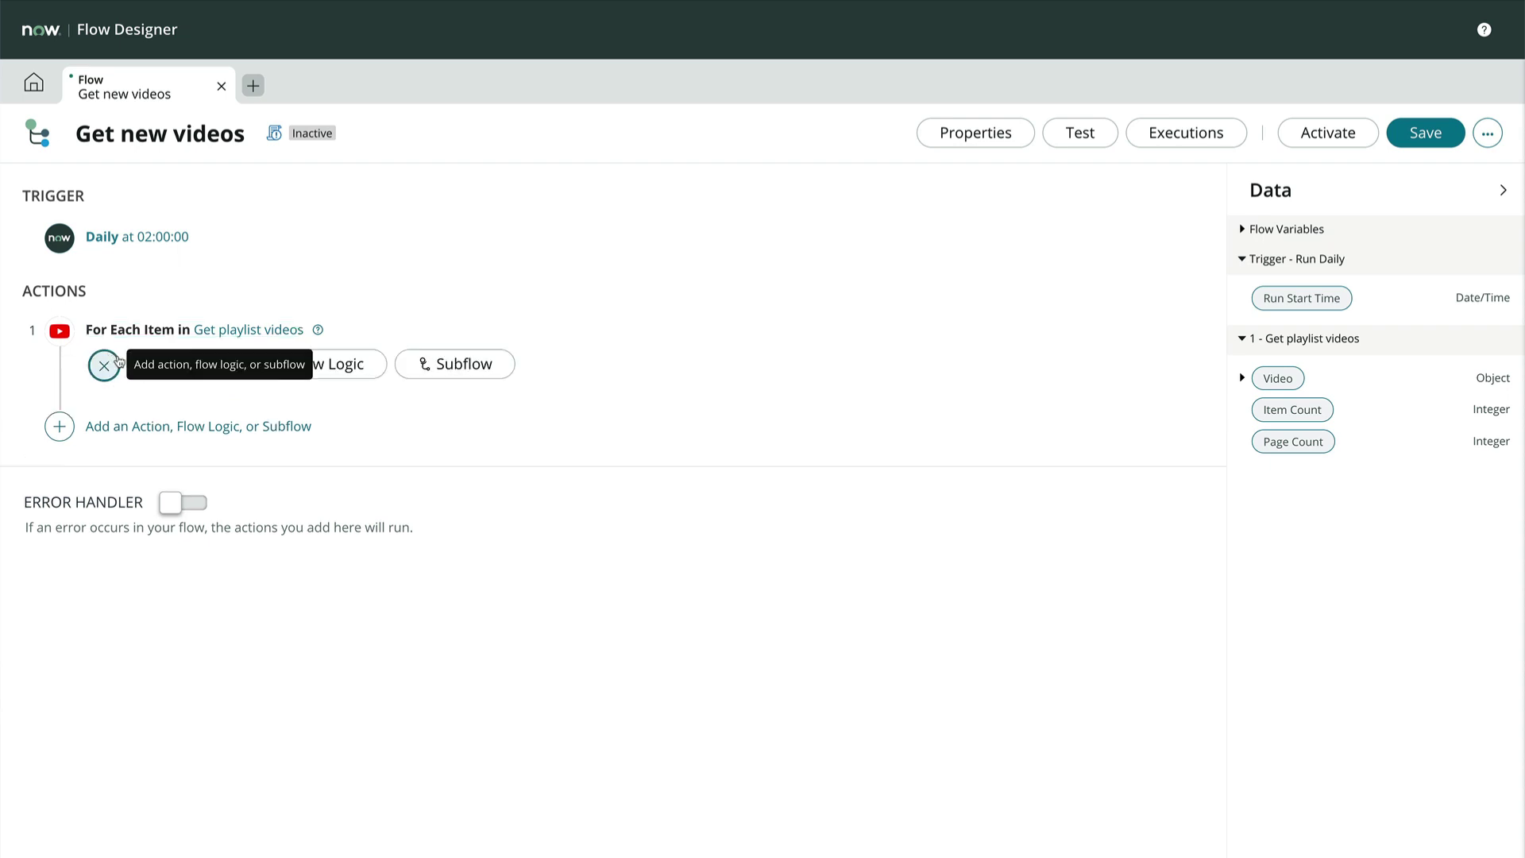
{"action": "left_click", "coordinate": [177, 368]}
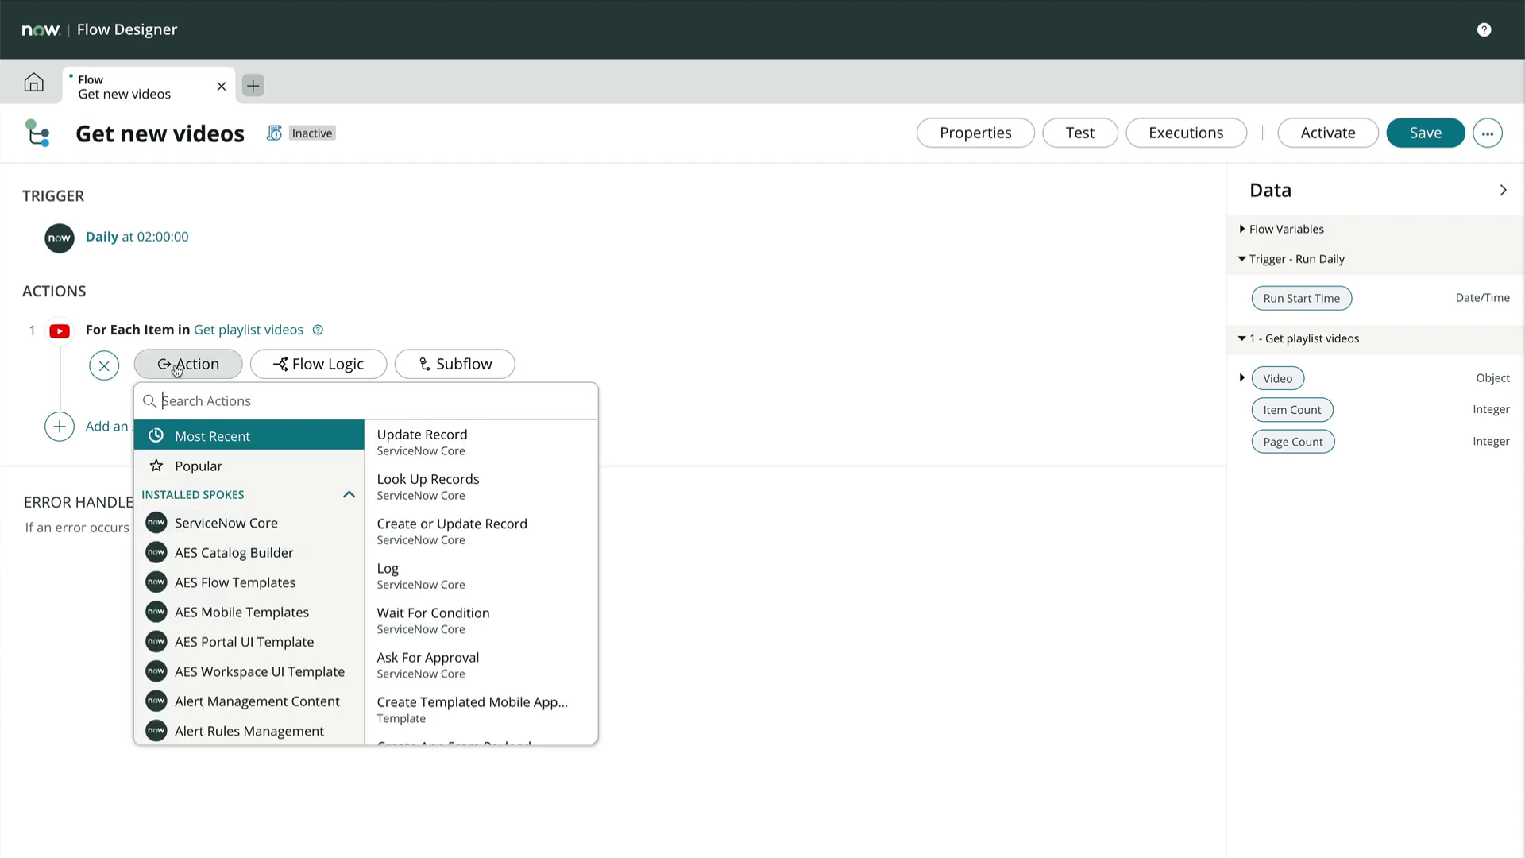
{"action": "left_click", "coordinate": [450, 521]}
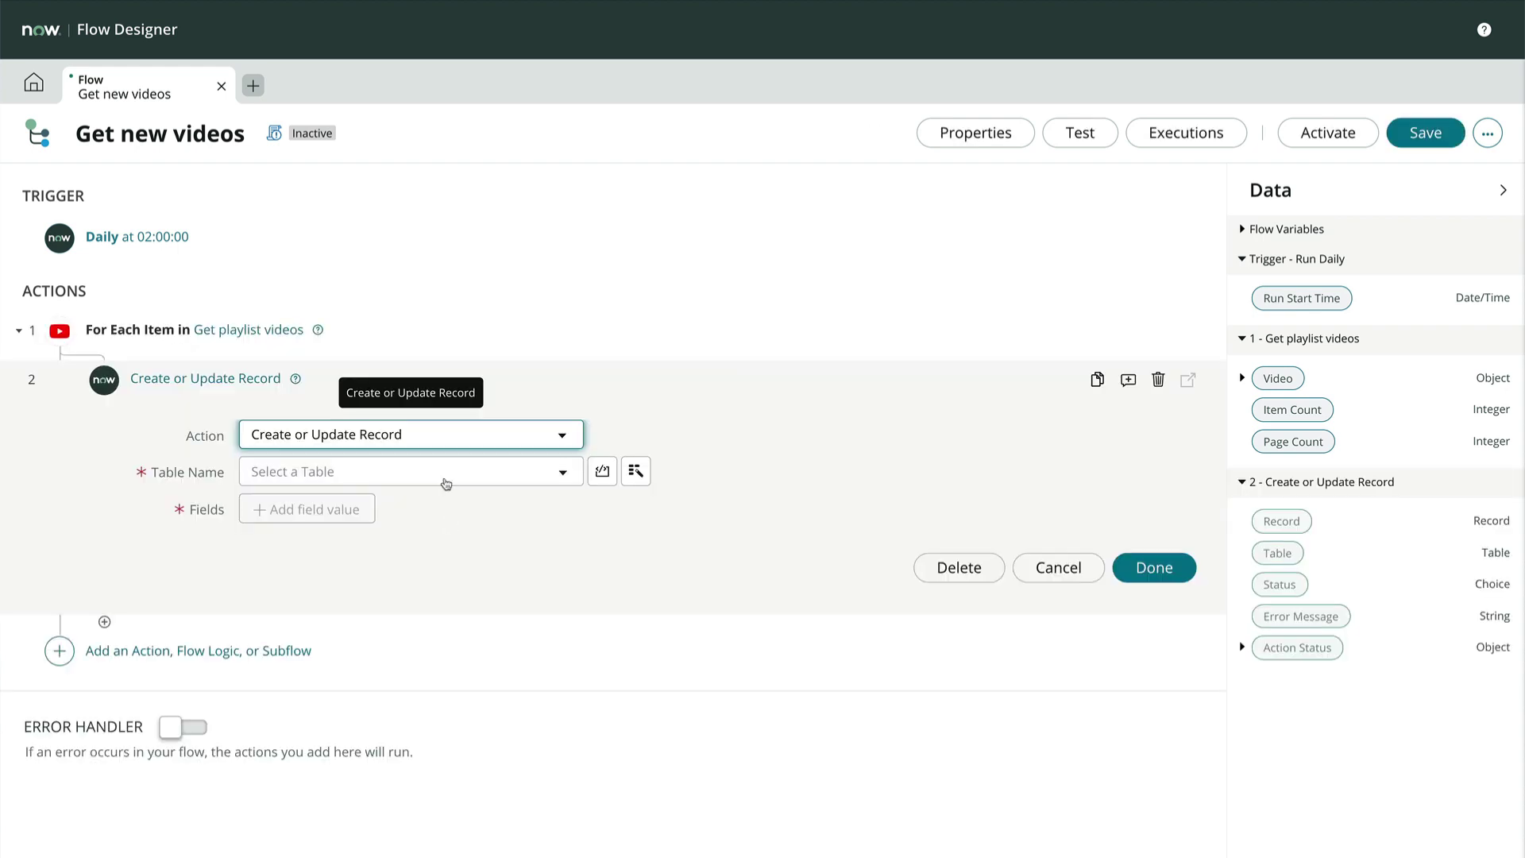
{"action": "left_click", "coordinate": [449, 475]}
{"action": "type", "text": "cls"}
{"action": "left_click", "coordinate": [436, 602]}
Add the Channel ID, Title and Video Id fields to the CLS record step.
{"action": "left_click", "coordinate": [318, 508]}
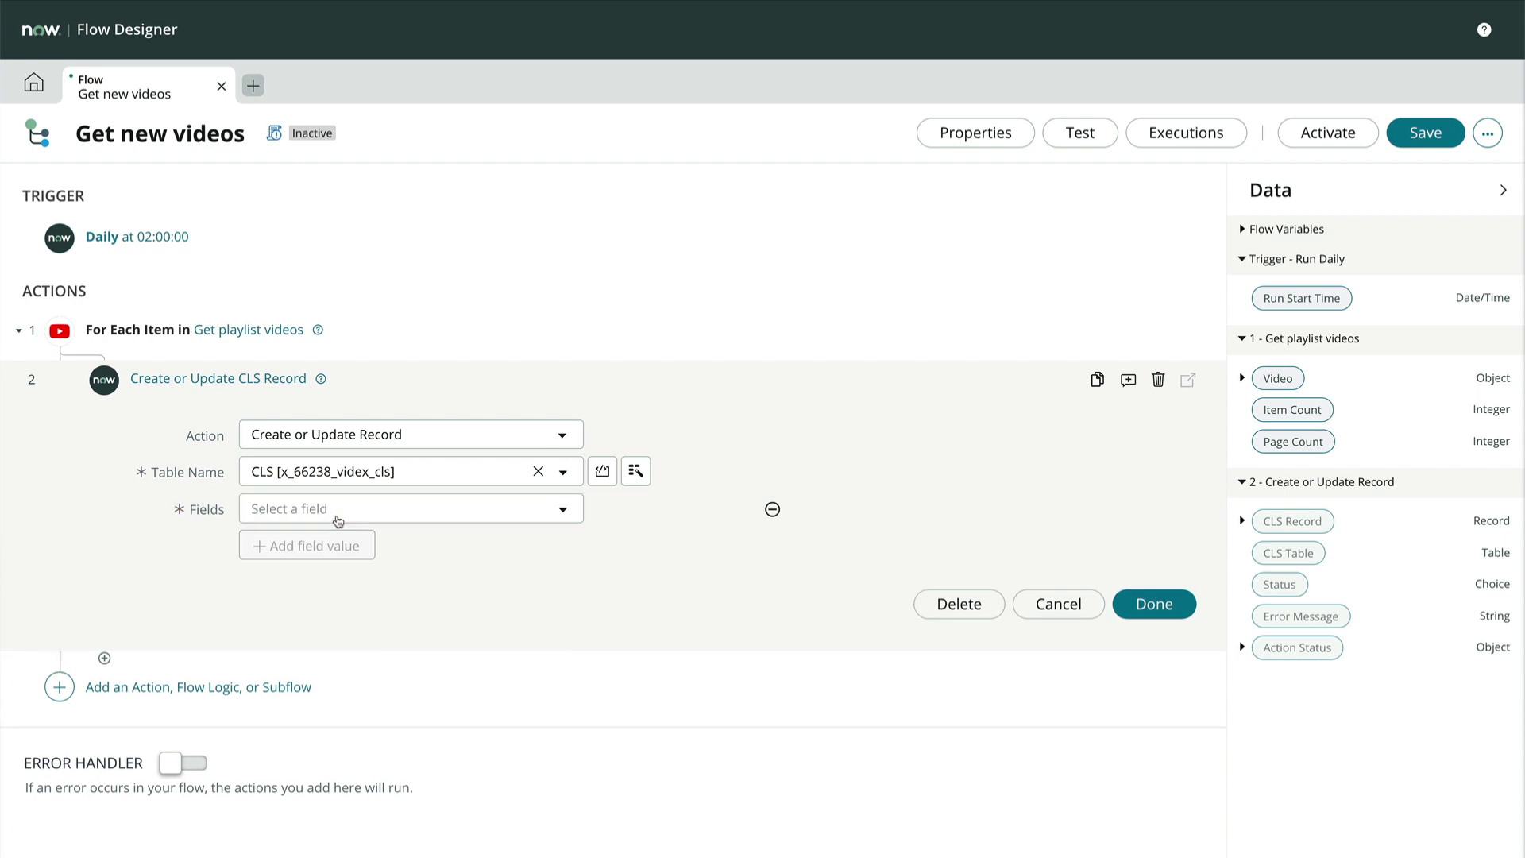
{"action": "left_click", "coordinate": [337, 509]}
{"action": "left_click", "coordinate": [334, 581]}
{"action": "left_click", "coordinate": [318, 543]}
{"action": "left_click", "coordinate": [334, 546]}
{"action": "scroll", "coordinate": [333, 687], "scroll_direction": "down", "scroll_amount": 1}
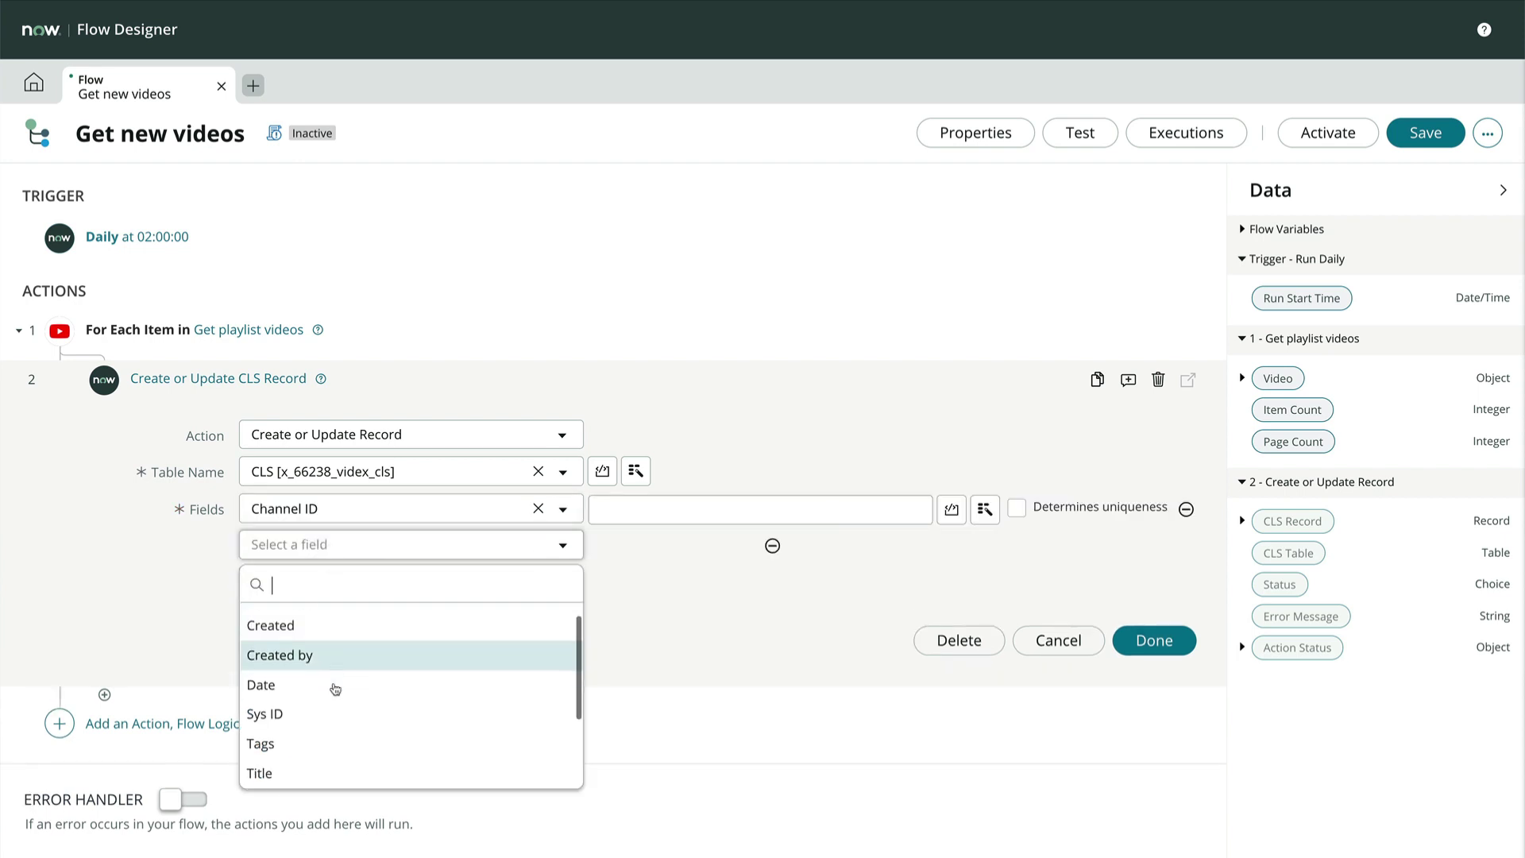
{"action": "left_click", "coordinate": [317, 773]}
{"action": "left_click", "coordinate": [307, 582]}
{"action": "left_click", "coordinate": [334, 581]}
{"action": "scroll", "coordinate": [351, 776], "scroll_direction": "down", "scroll_amount": 2}
{"action": "left_click", "coordinate": [334, 808]}
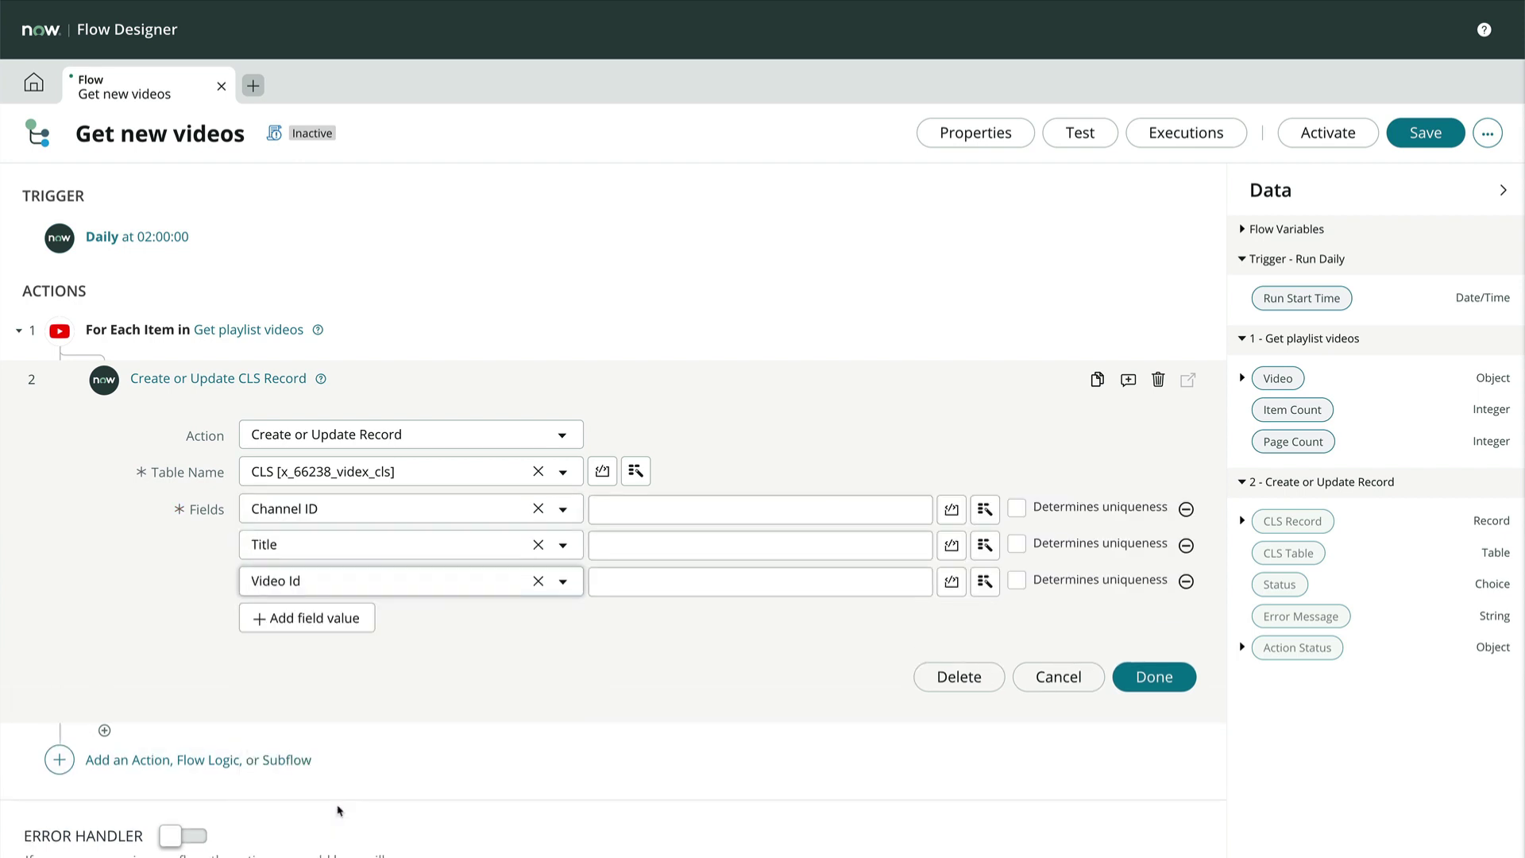
Fill the fields from Video's title, video ID and channel ID, with Video Id determining uniqueness.
{"action": "left_click", "coordinate": [1242, 377]}
{"action": "left_click_drag", "start_coordinate": [1286, 408], "coordinate": [834, 547]}
{"action": "left_click", "coordinate": [1241, 378]}
{"action": "left_click_drag", "start_coordinate": [1297, 439], "coordinate": [826, 582]}
{"action": "left_click", "coordinate": [1242, 377]}
{"action": "left_click_drag", "start_coordinate": [1311, 469], "coordinate": [802, 510]}
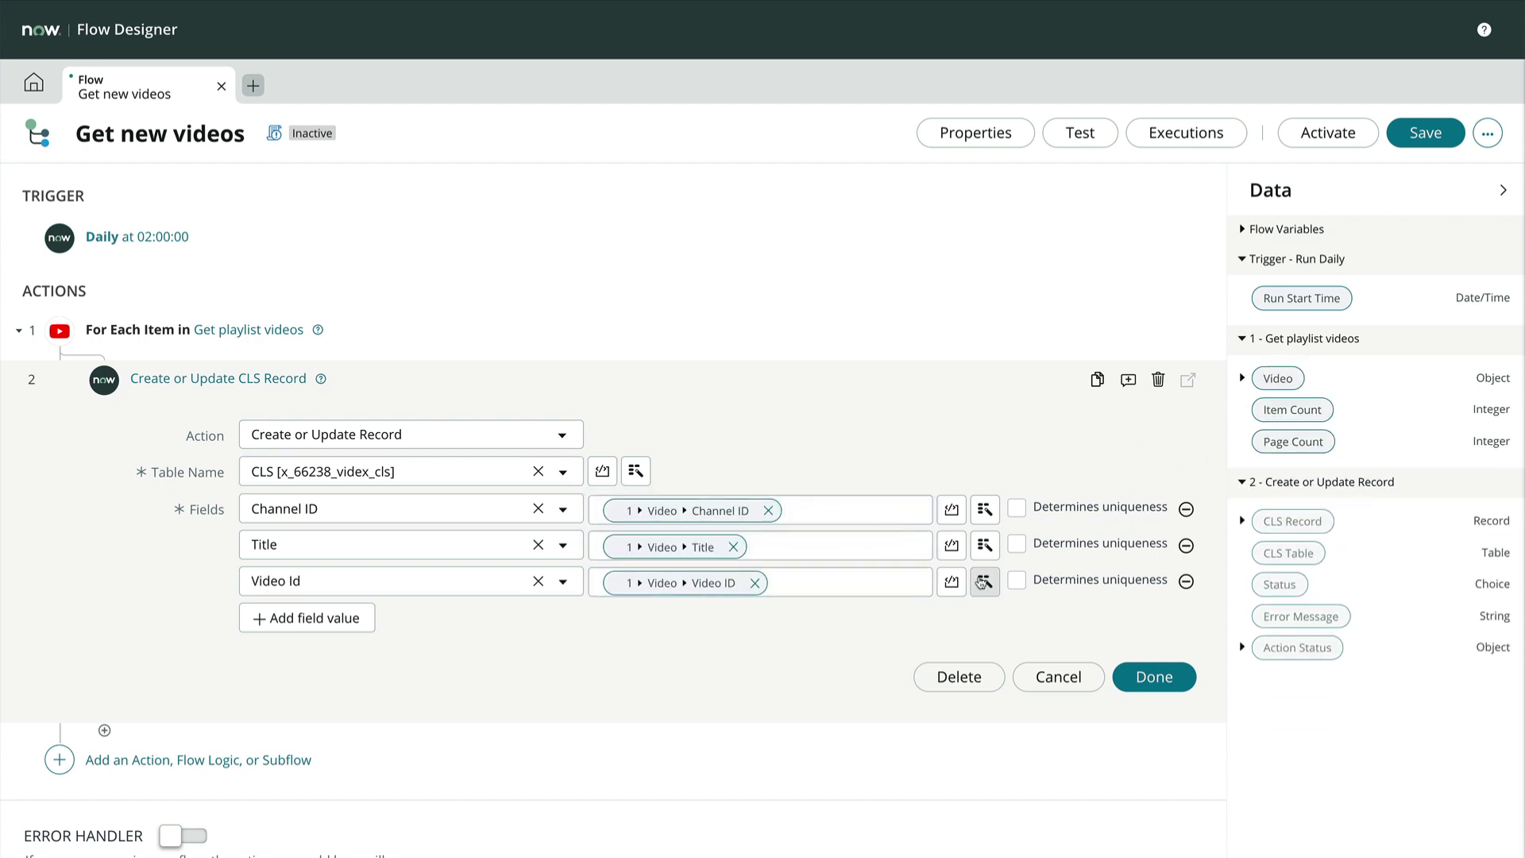
{"action": "left_click", "coordinate": [1017, 581]}
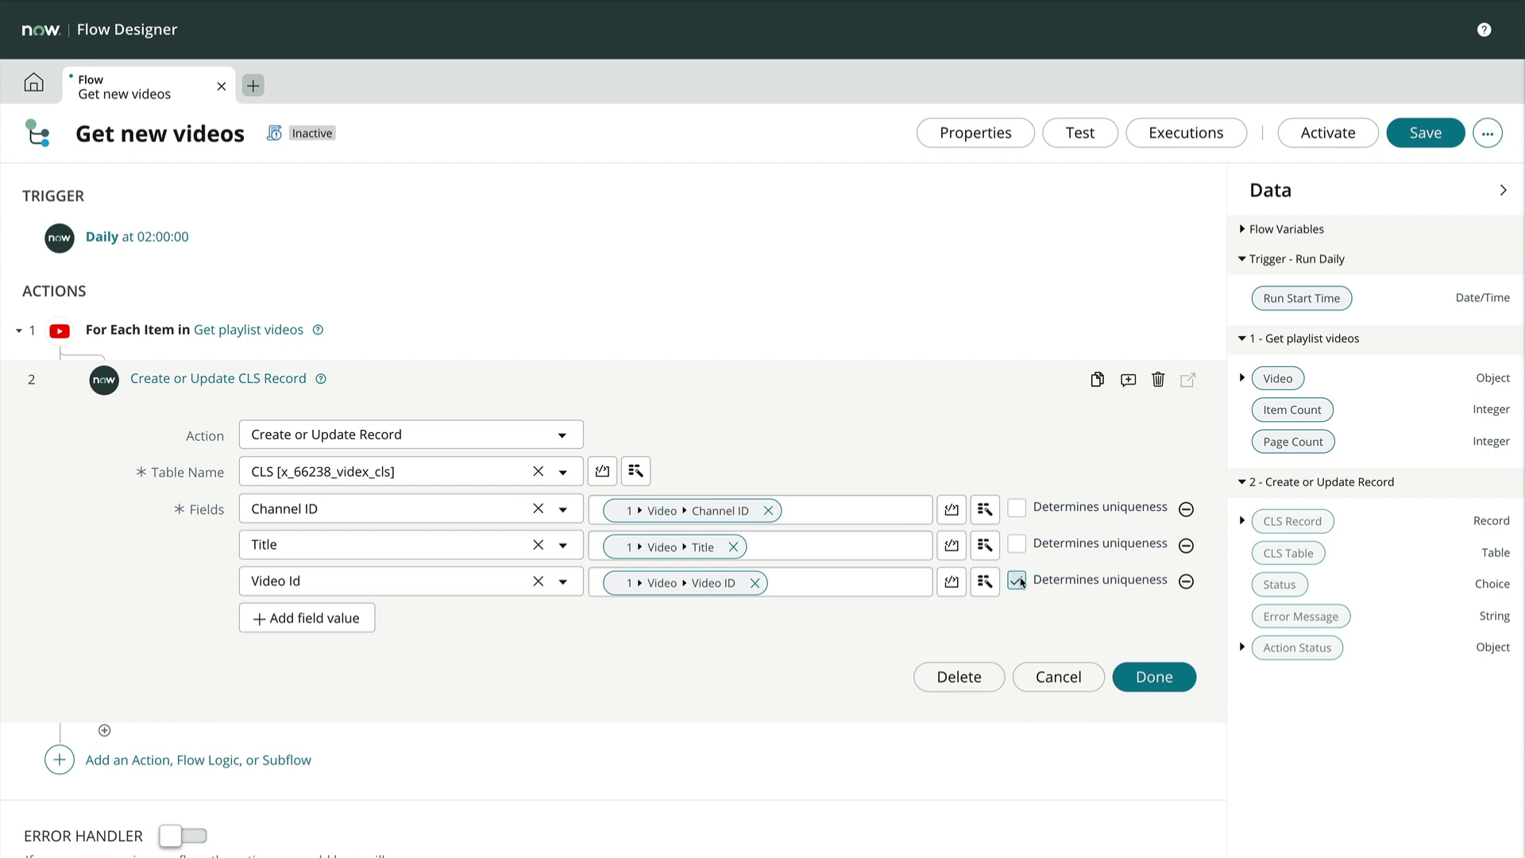
{"action": "left_click", "coordinate": [1153, 676]}
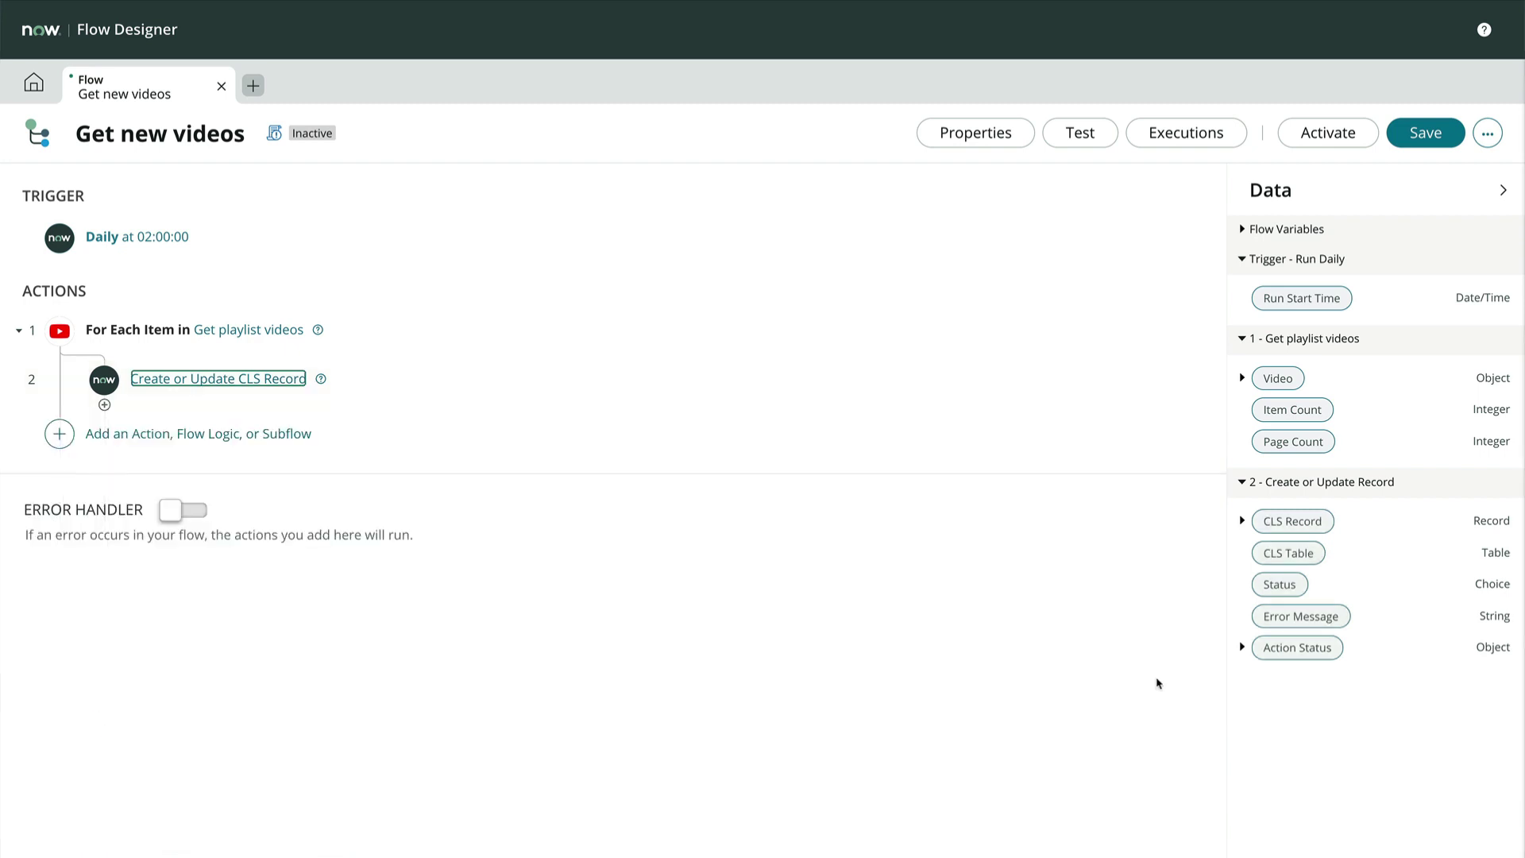